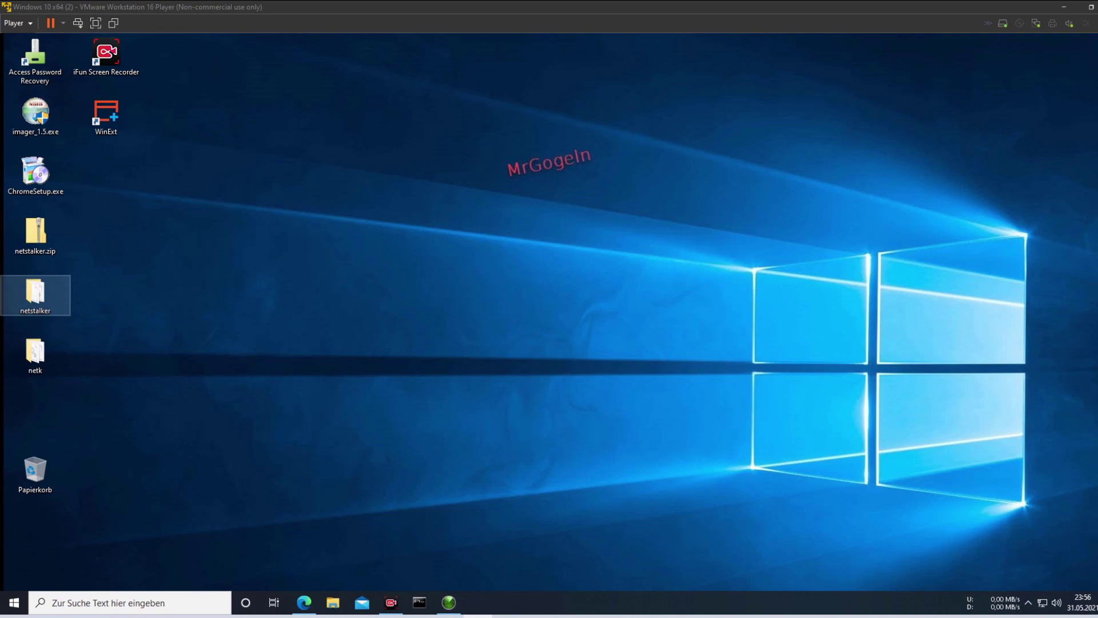
- Bring up the NetStalker window and examine the protocols, addresses, ports and statuses of the listed network connections
{"action": "left_click", "coordinate": [449, 611]}
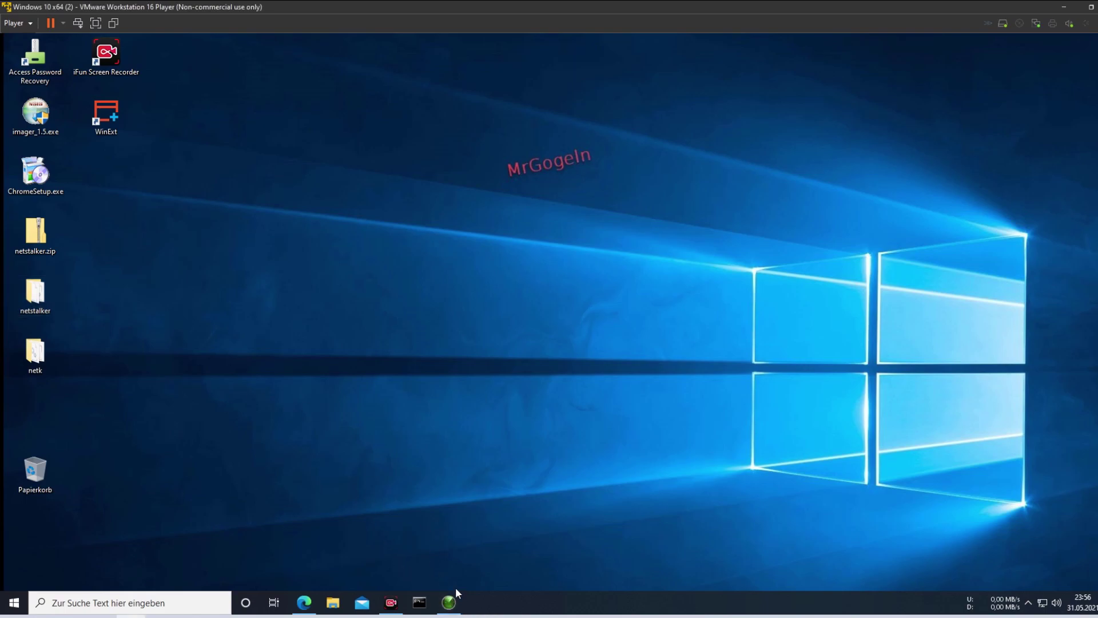
{"action": "left_click", "coordinate": [456, 595]}
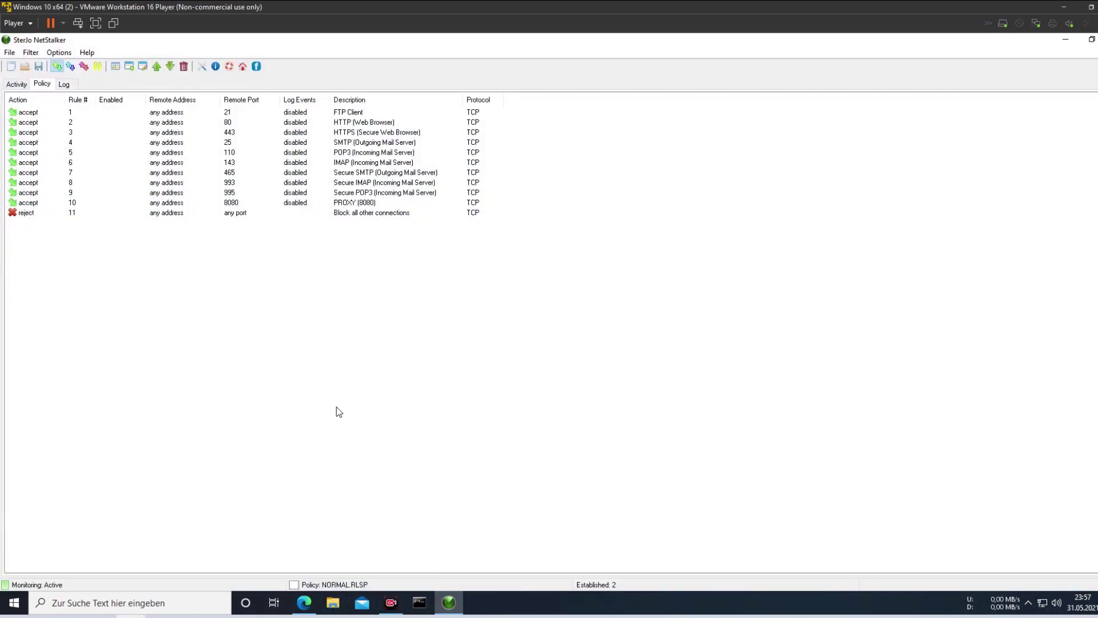
{"action": "left_click", "coordinate": [17, 85]}
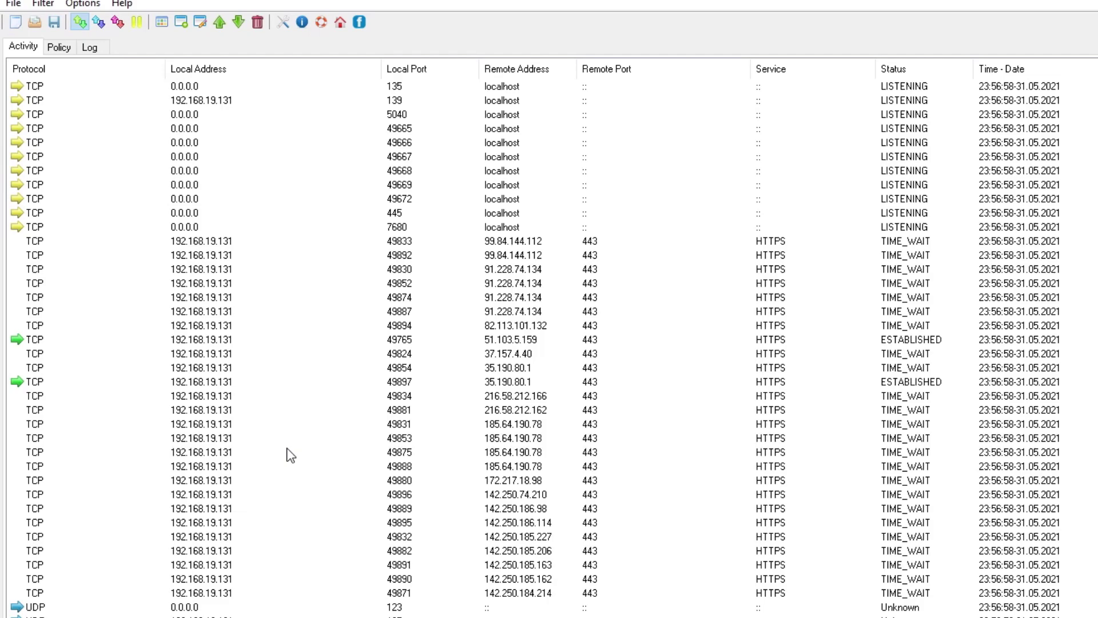
{"action": "scroll", "coordinate": [247, 371], "scroll_direction": "down", "scroll_amount": 8}
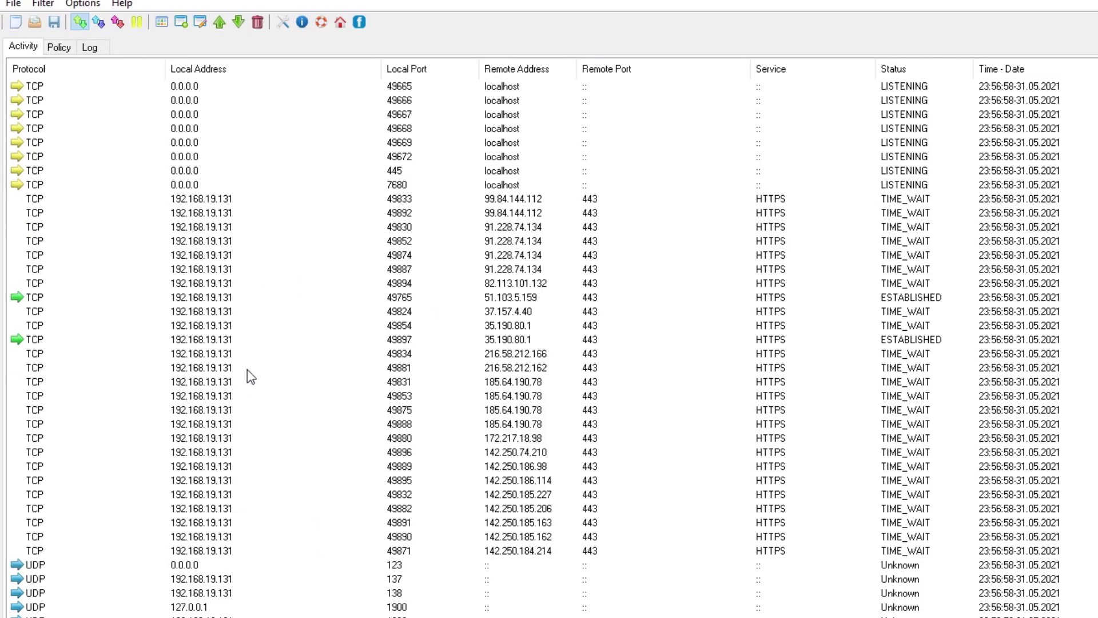
{"action": "scroll", "coordinate": [252, 389], "scroll_direction": "up", "scroll_amount": 8}
{"action": "scroll", "coordinate": [269, 377], "scroll_direction": "down", "scroll_amount": 2}
{"action": "scroll", "coordinate": [286, 363], "scroll_direction": "up", "scroll_amount": 2}
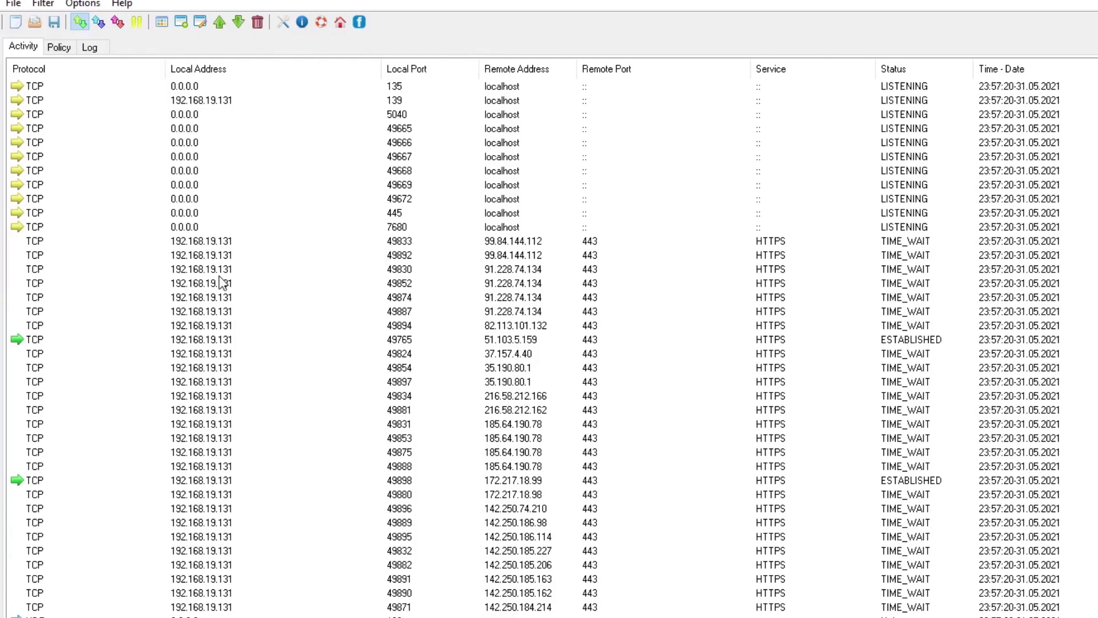
{"action": "left_click", "coordinate": [189, 297]}
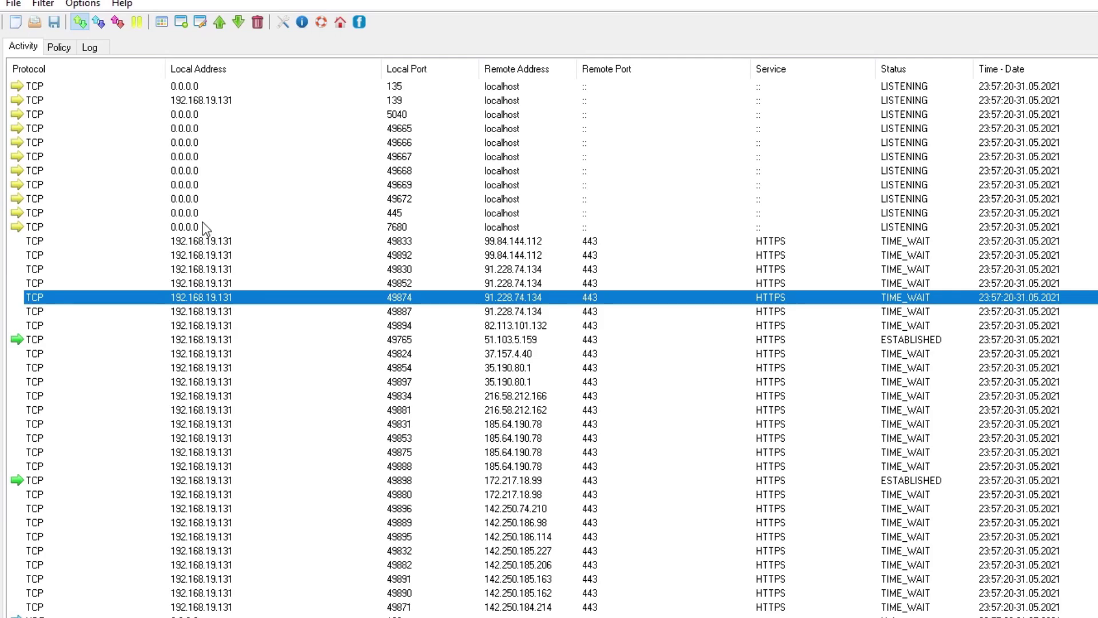
- Look through the NetStalker policy rules and the event log, and return to the connection activity
{"action": "left_click", "coordinate": [59, 47]}
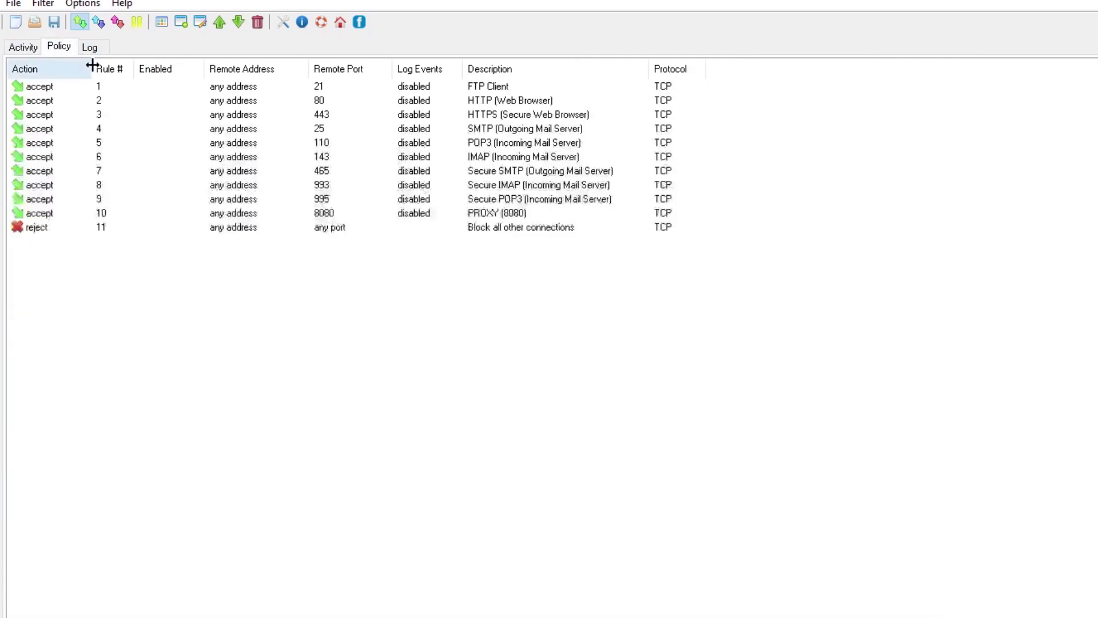
{"action": "left_click", "coordinate": [89, 48]}
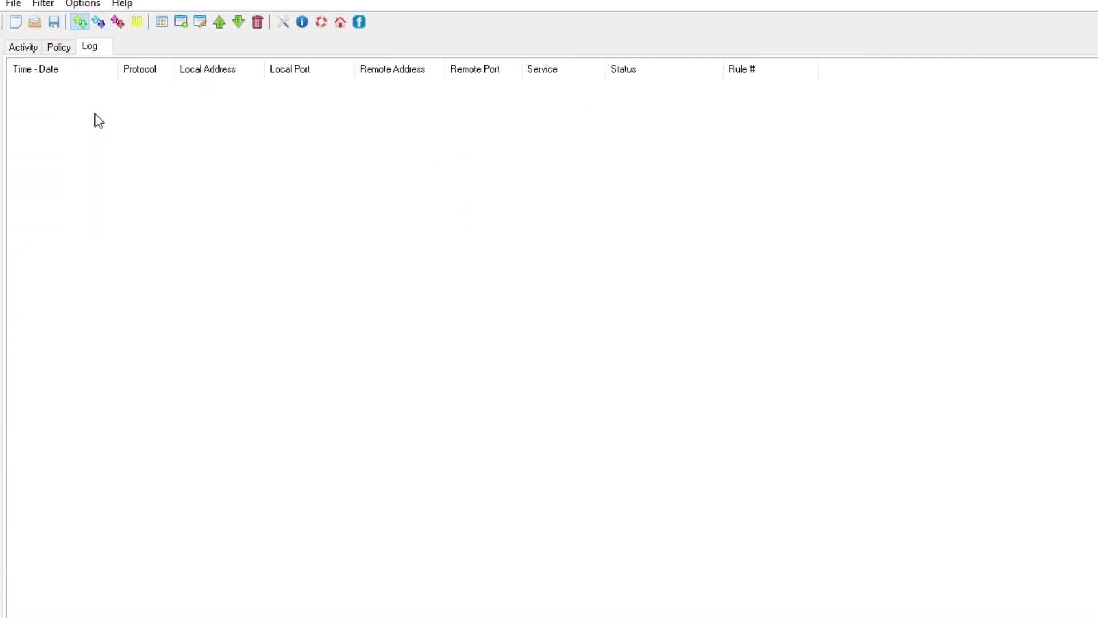
{"action": "left_click", "coordinate": [59, 46]}
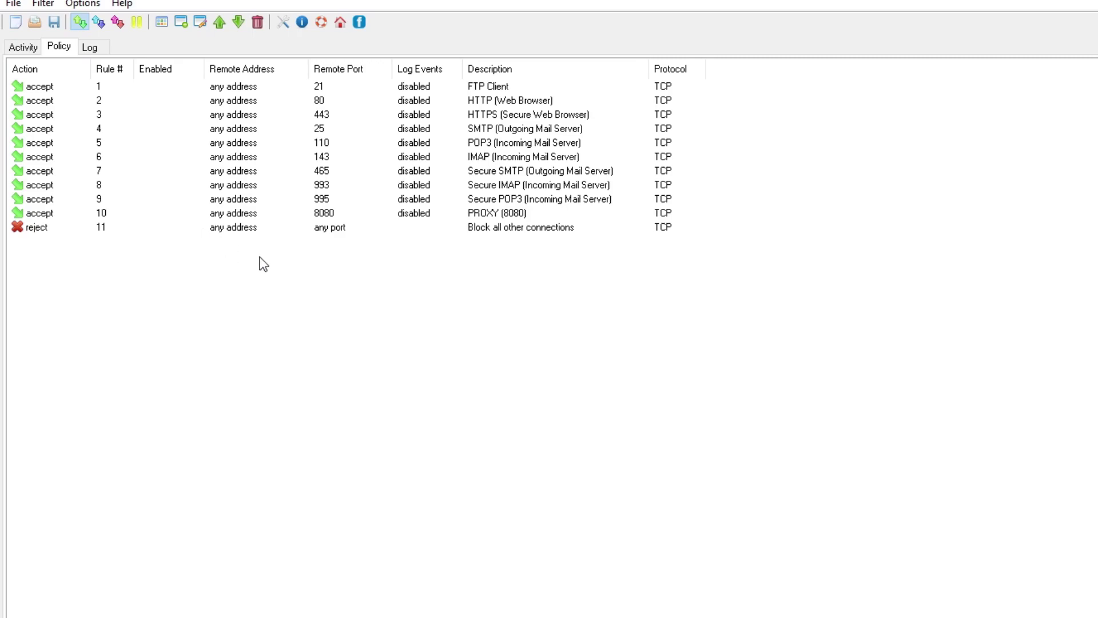
{"action": "left_click", "coordinate": [18, 51]}
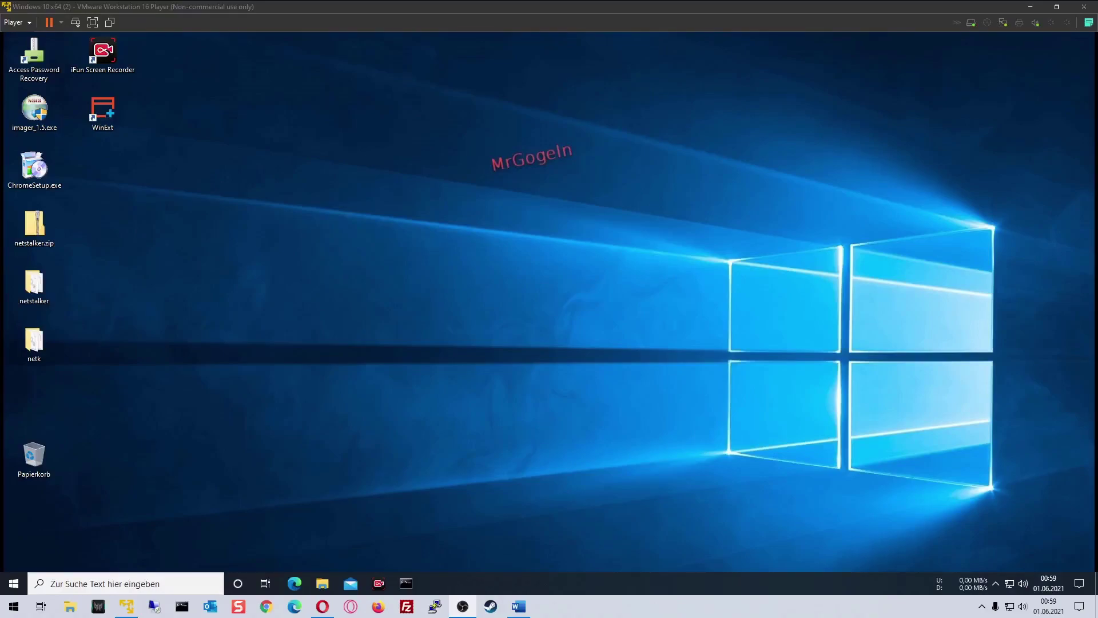
- Move the netstalker folder to the middle of the desktop and open it
{"action": "left_click", "coordinate": [38, 283]}
{"action": "left_click_drag", "start_coordinate": [61, 275], "coordinate": [53, 304]}
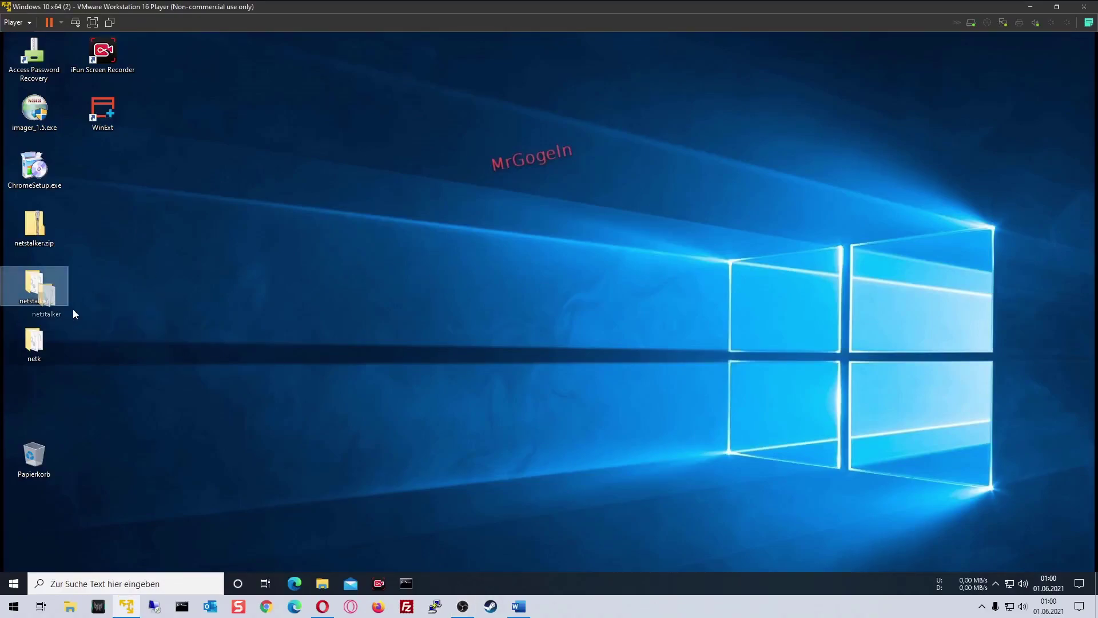
{"action": "left_click_drag", "start_coordinate": [408, 229], "coordinate": [467, 232]}
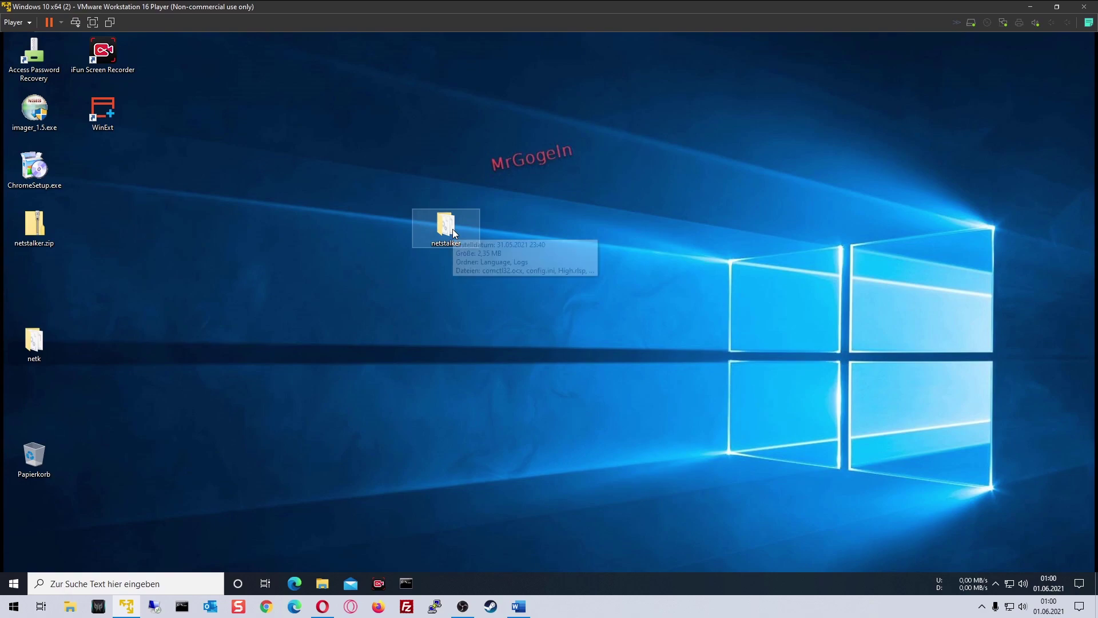
{"action": "double_click", "coordinate": [447, 226]}
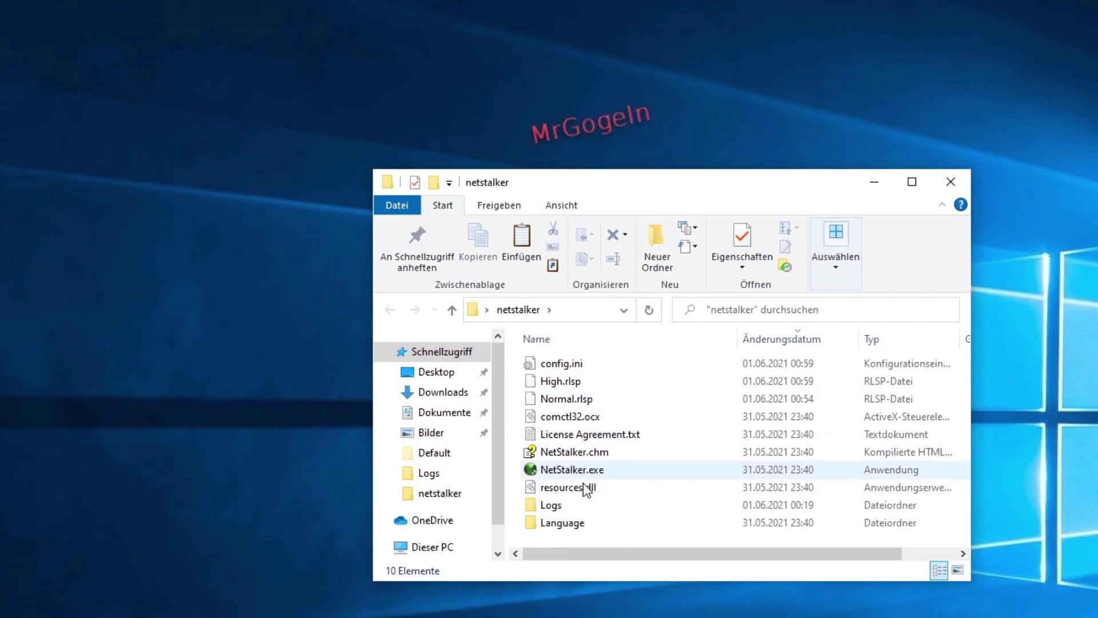
- Launch NetStalker.exe, allow it to make changes to the device, and close the netstalker folder window
{"action": "mouse_move", "coordinate": [574, 474]}
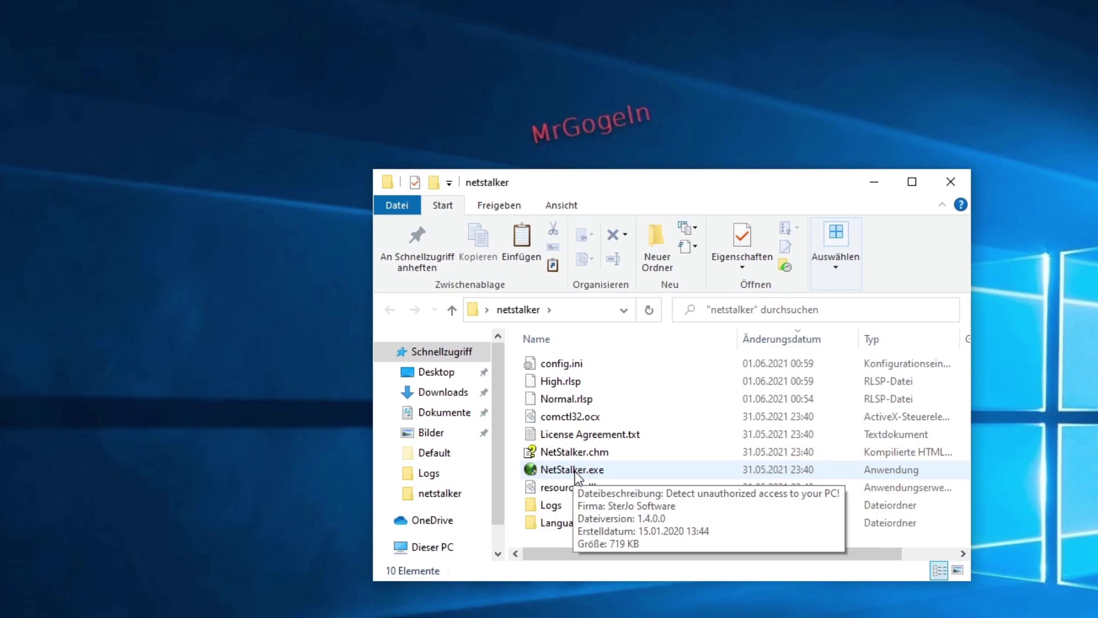
{"action": "left_click", "coordinate": [54, 230]}
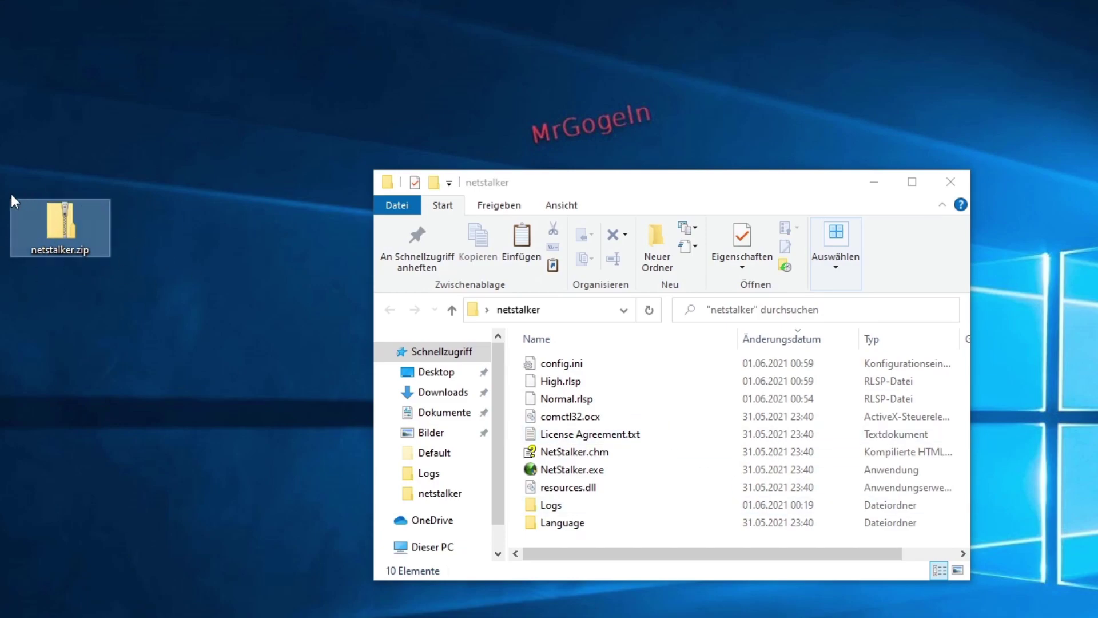
{"action": "left_click", "coordinate": [572, 469]}
{"action": "double_click", "coordinate": [572, 469]}
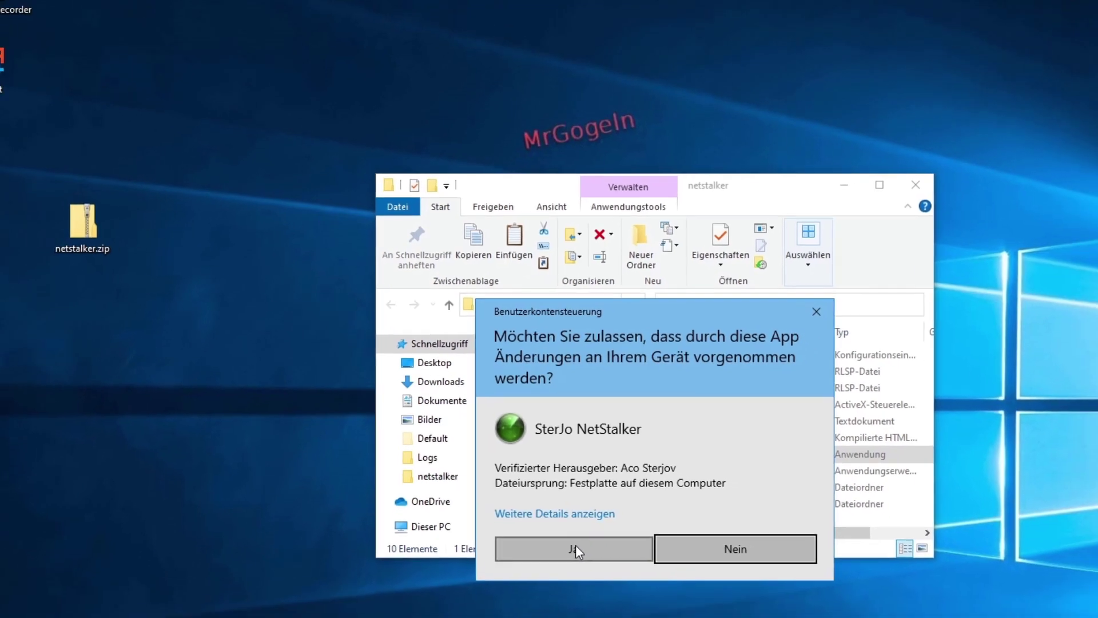
{"action": "left_click", "coordinate": [576, 546]}
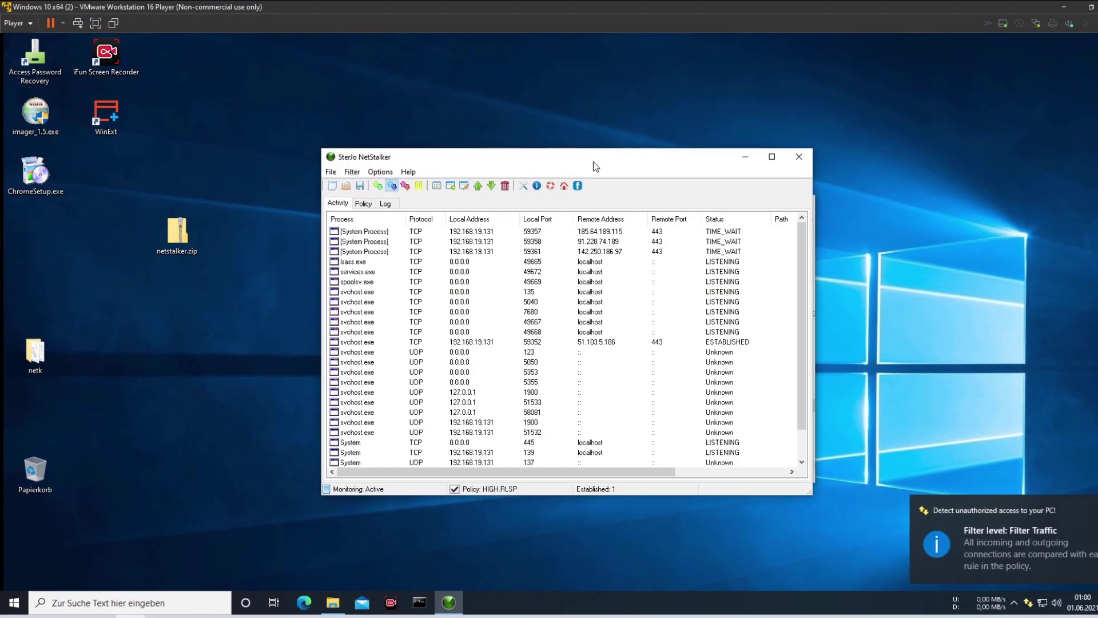
{"action": "left_click_drag", "start_coordinate": [592, 161], "coordinate": [515, 159]}
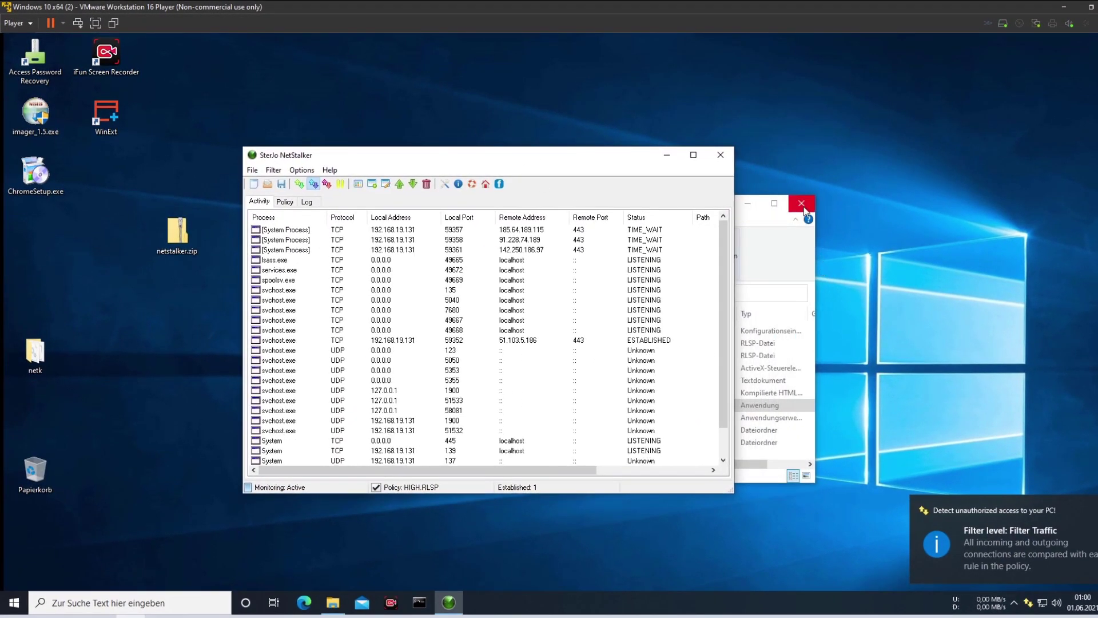
{"action": "left_click", "coordinate": [803, 207]}
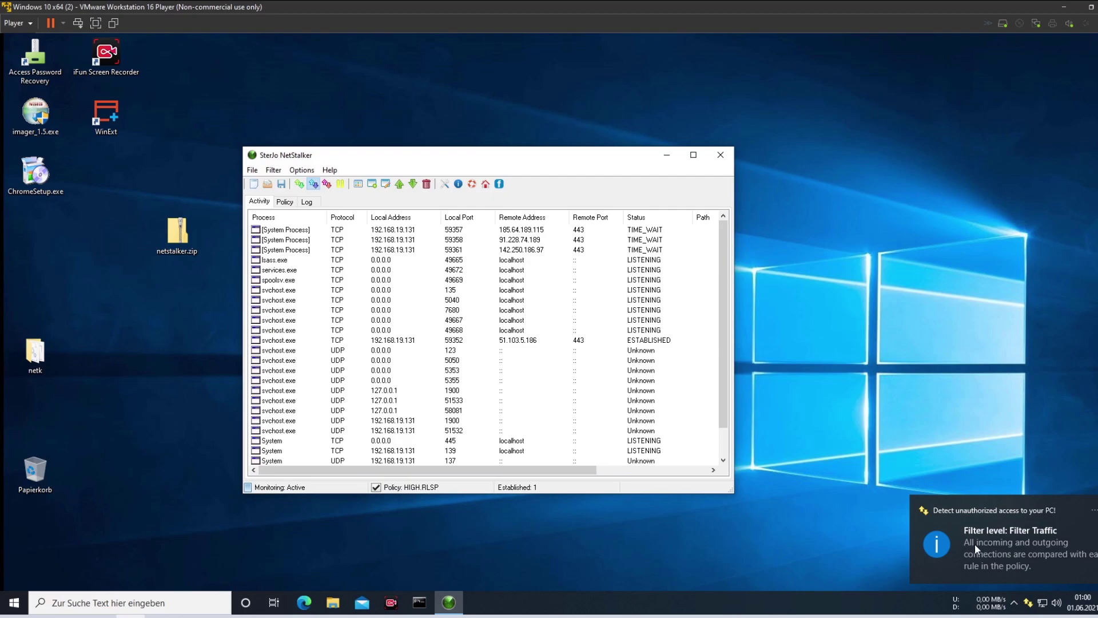
- Set the filter level to No Filter and switch it back to Filter Traffic
{"action": "left_click", "coordinate": [299, 184]}
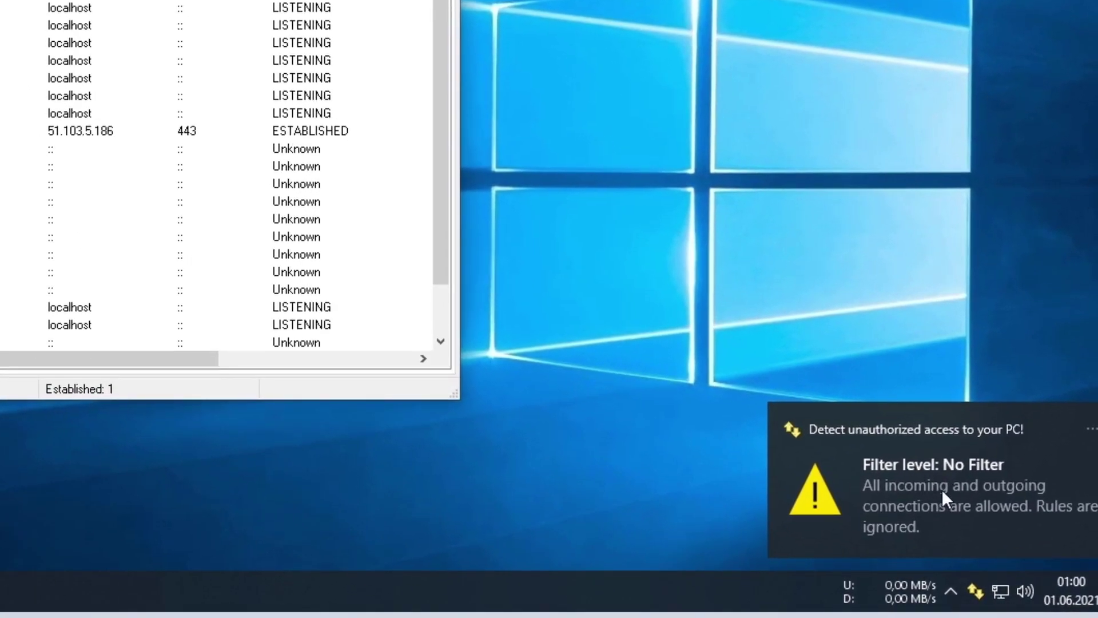
{"action": "left_click", "coordinate": [69, 78]}
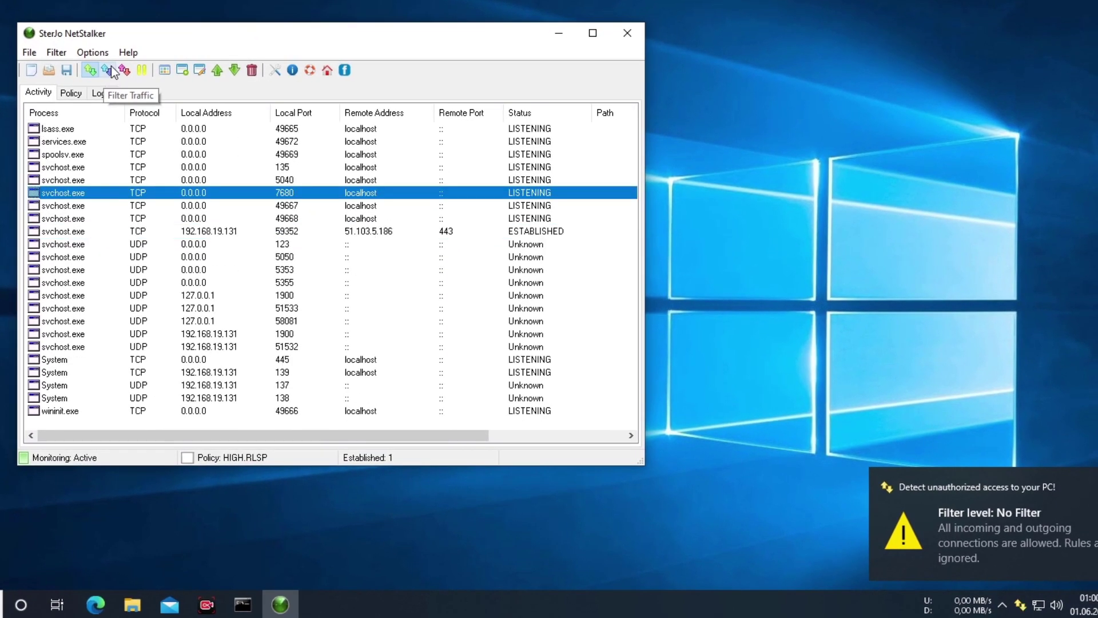
{"action": "left_click", "coordinate": [108, 71]}
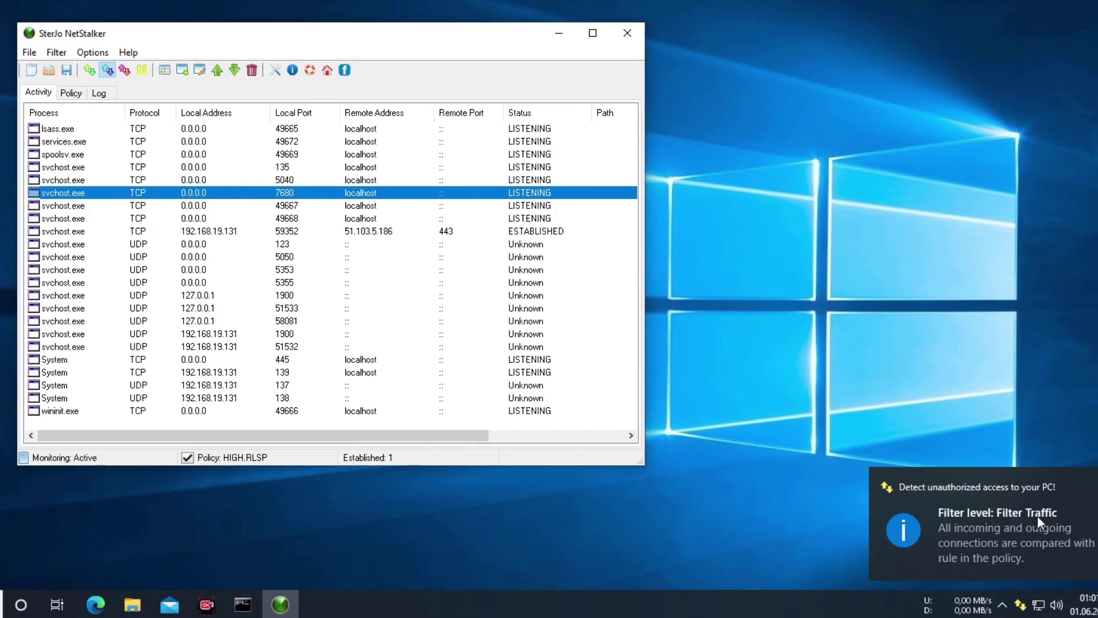
- Review the policy rules, and examine the lsass.exe and svchost.exe entries and their connection statuses in the activity list
{"action": "left_click", "coordinate": [72, 93]}
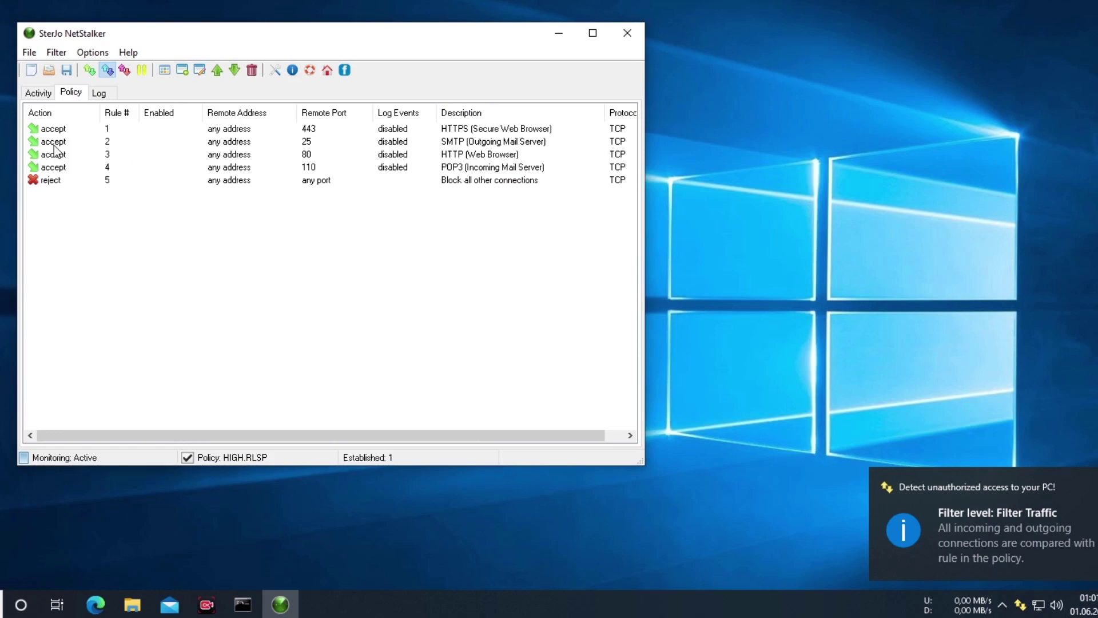
{"action": "left_click", "coordinate": [37, 94]}
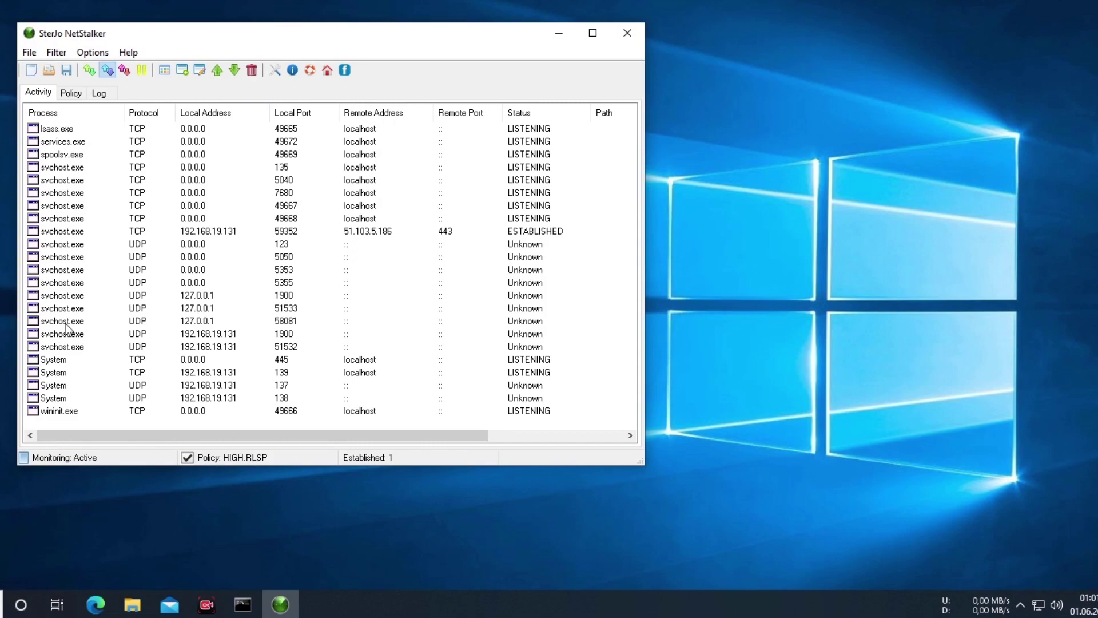
{"action": "left_click", "coordinate": [527, 197]}
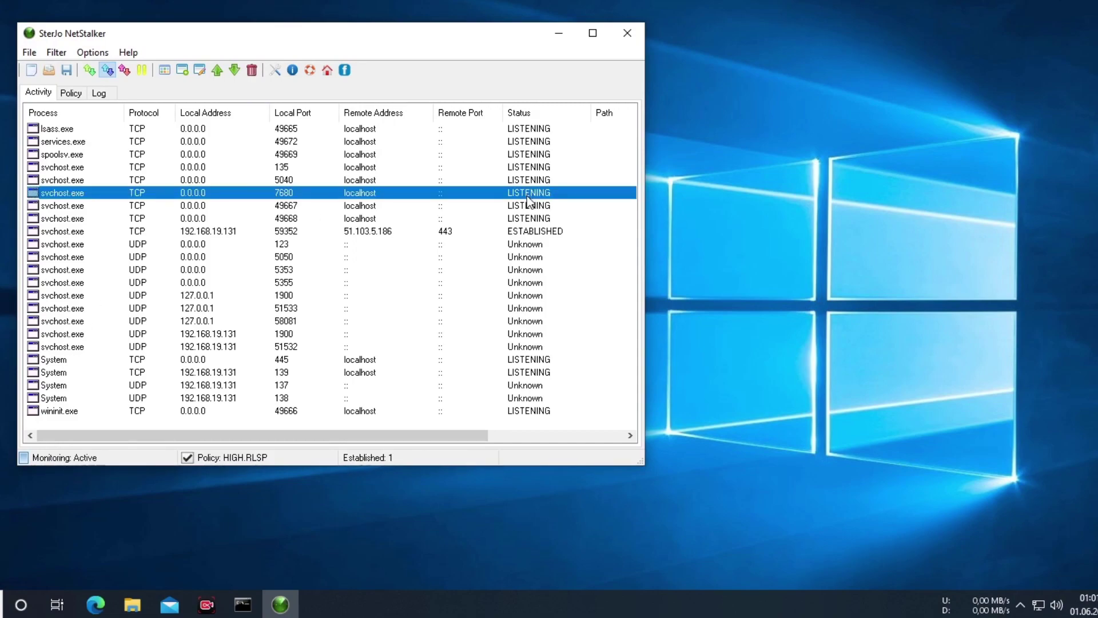
{"action": "left_click", "coordinate": [530, 231]}
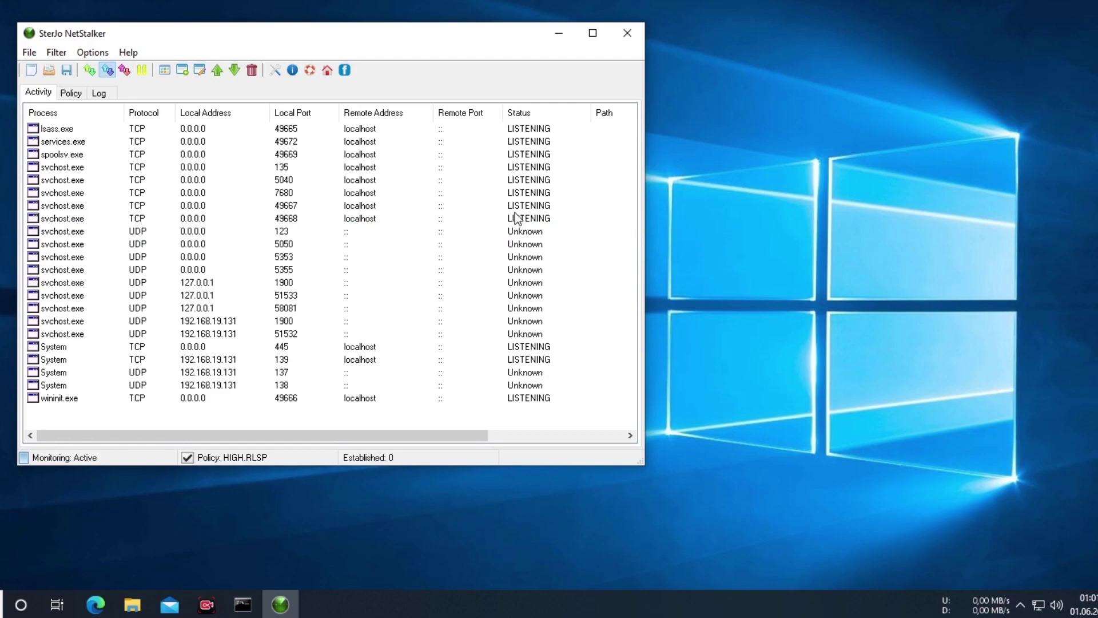
{"action": "left_click", "coordinate": [62, 129]}
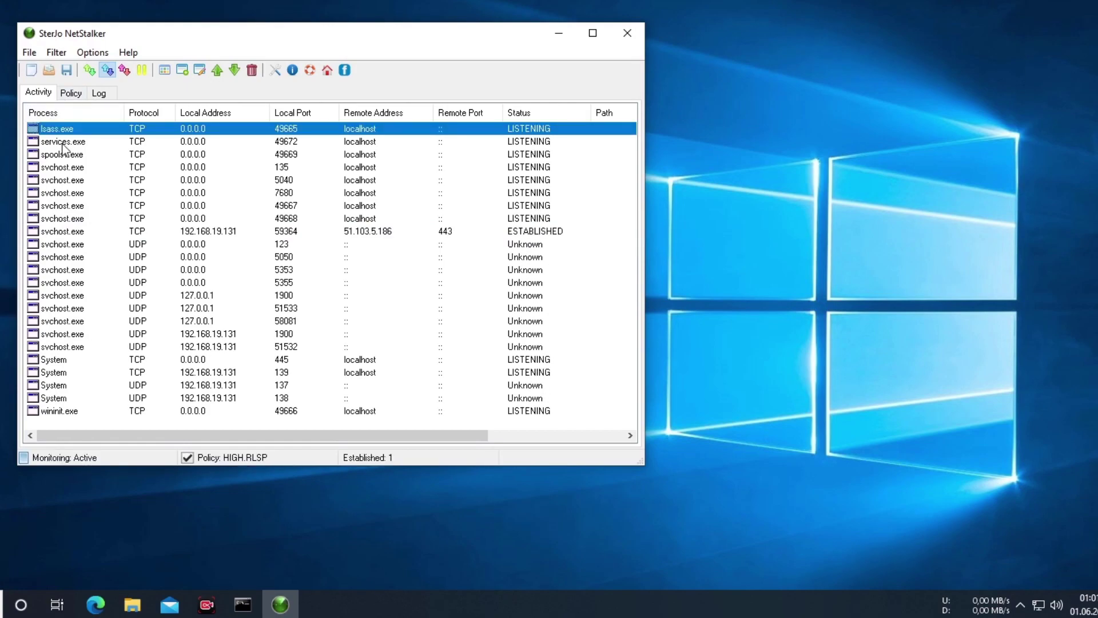
{"action": "left_click", "coordinate": [72, 198]}
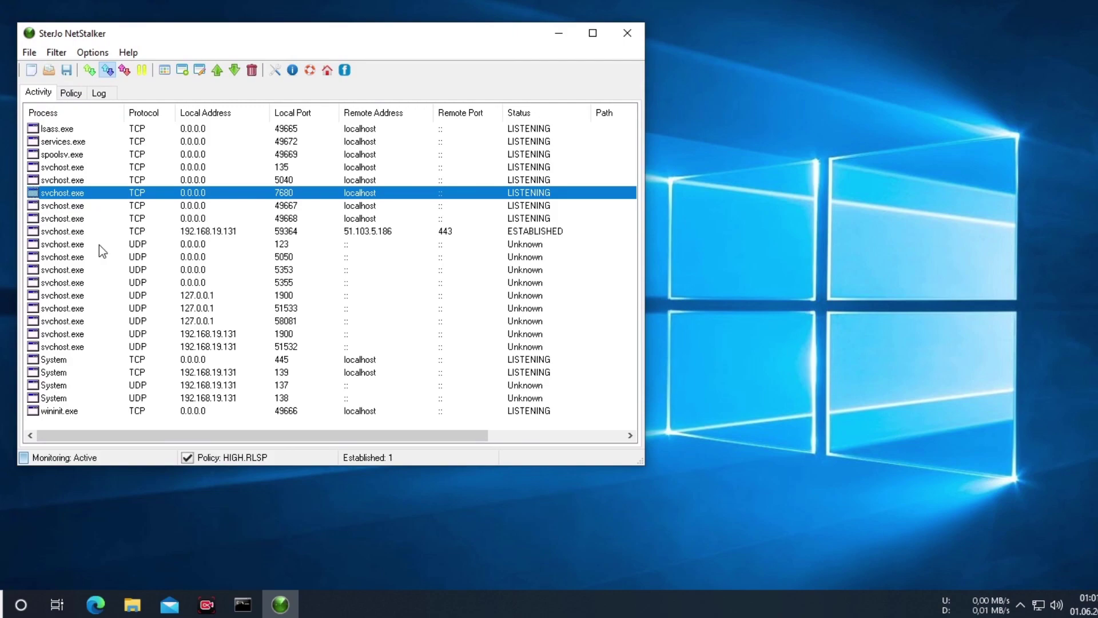
- Open the HTTPS (Secure Web Browser) policy rule for modification, try the reject and accept actions, and cancel the edit
{"action": "left_click", "coordinate": [70, 94]}
{"action": "left_click", "coordinate": [275, 143]}
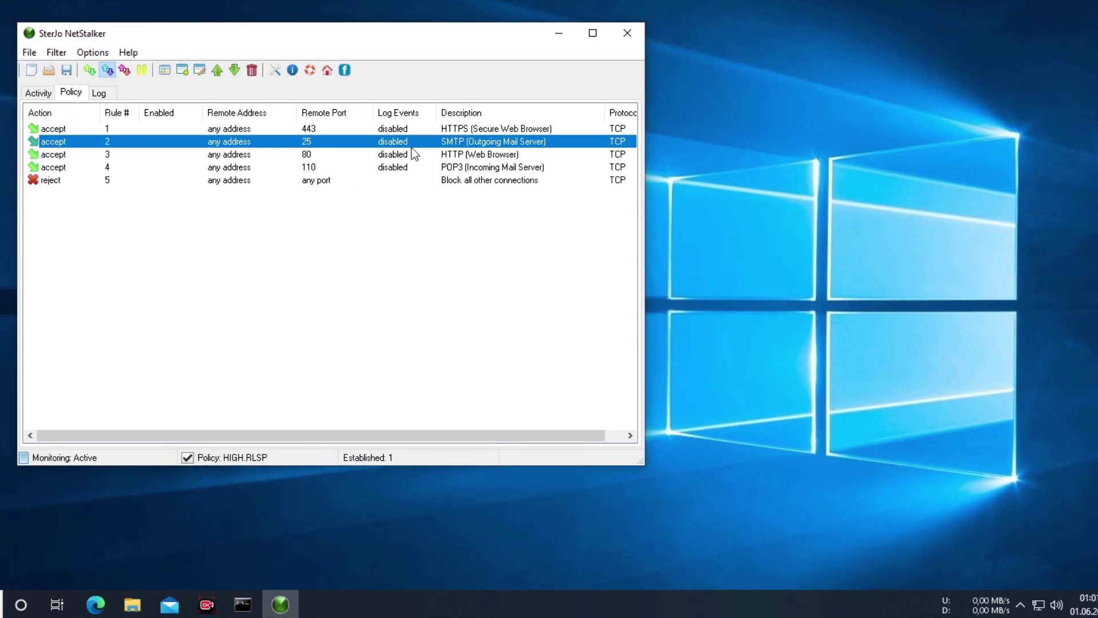
{"action": "left_click", "coordinate": [150, 132]}
{"action": "double_click", "coordinate": [151, 134]}
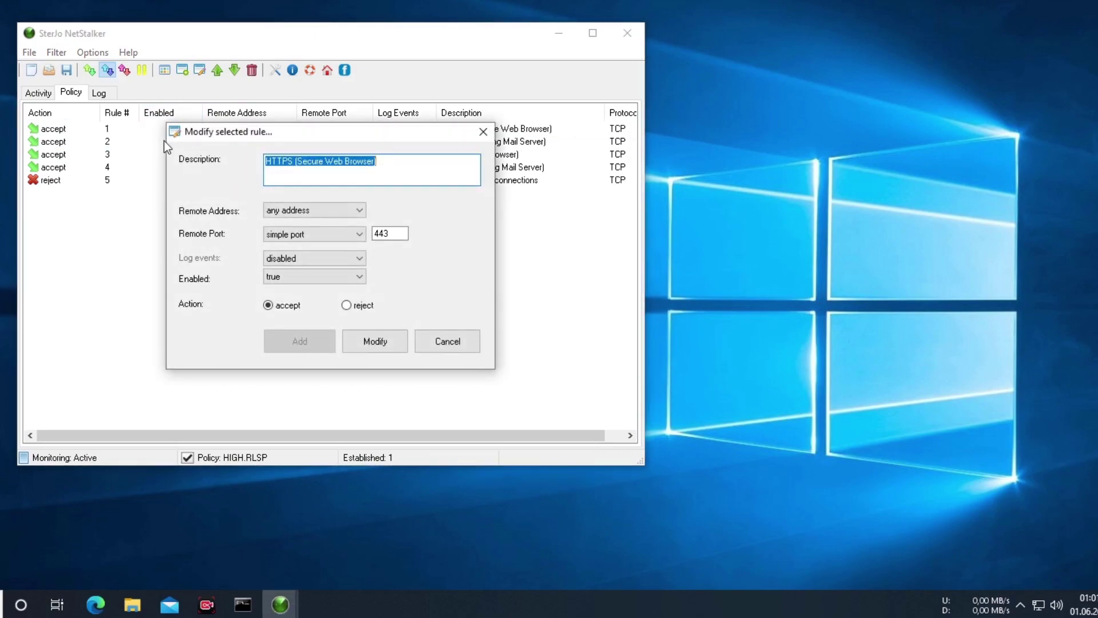
{"action": "left_click", "coordinate": [311, 161]}
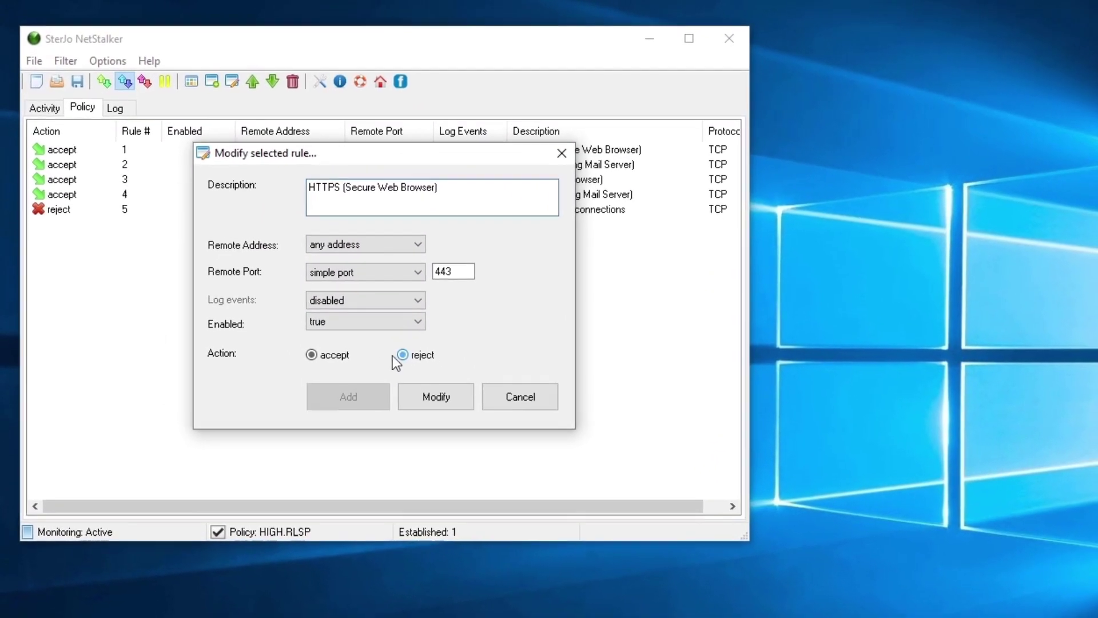
{"action": "left_click", "coordinate": [346, 304]}
{"action": "left_click", "coordinate": [278, 306]}
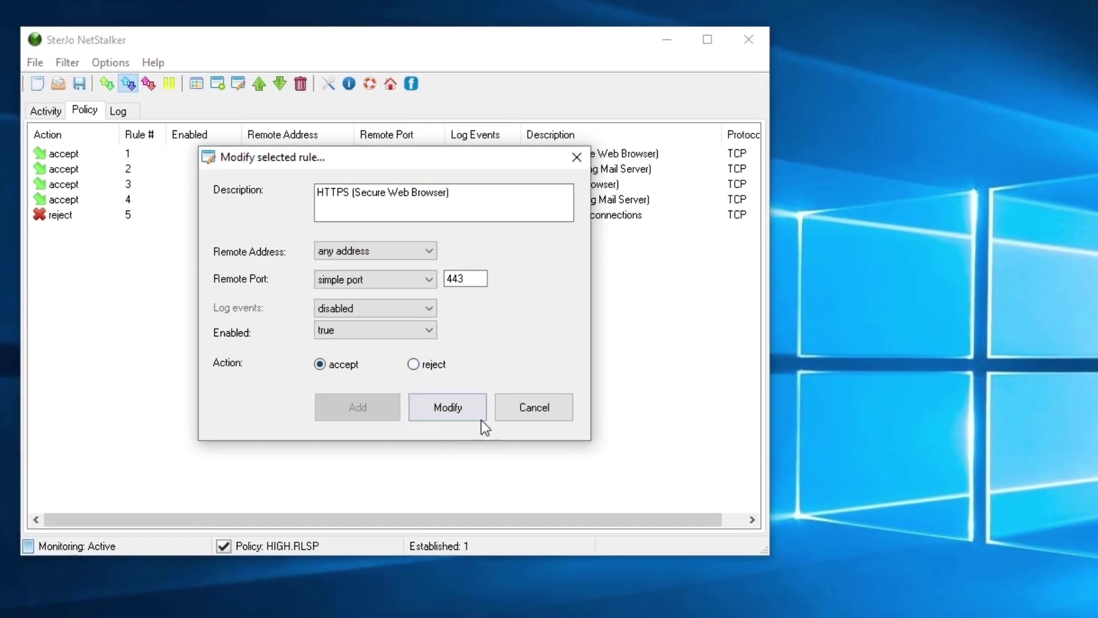
{"action": "left_click", "coordinate": [538, 409]}
- Start creating a new policy rule, try the reject action, and discard the rule
{"action": "right_click", "coordinate": [138, 293]}
{"action": "left_click", "coordinate": [222, 303]}
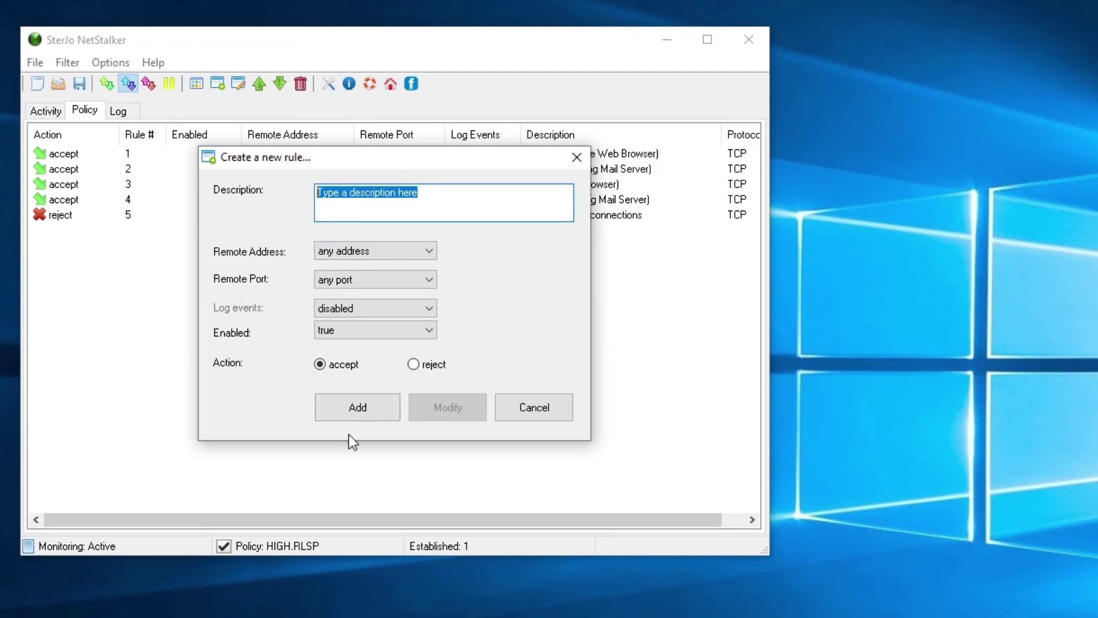
{"action": "left_click", "coordinate": [415, 367]}
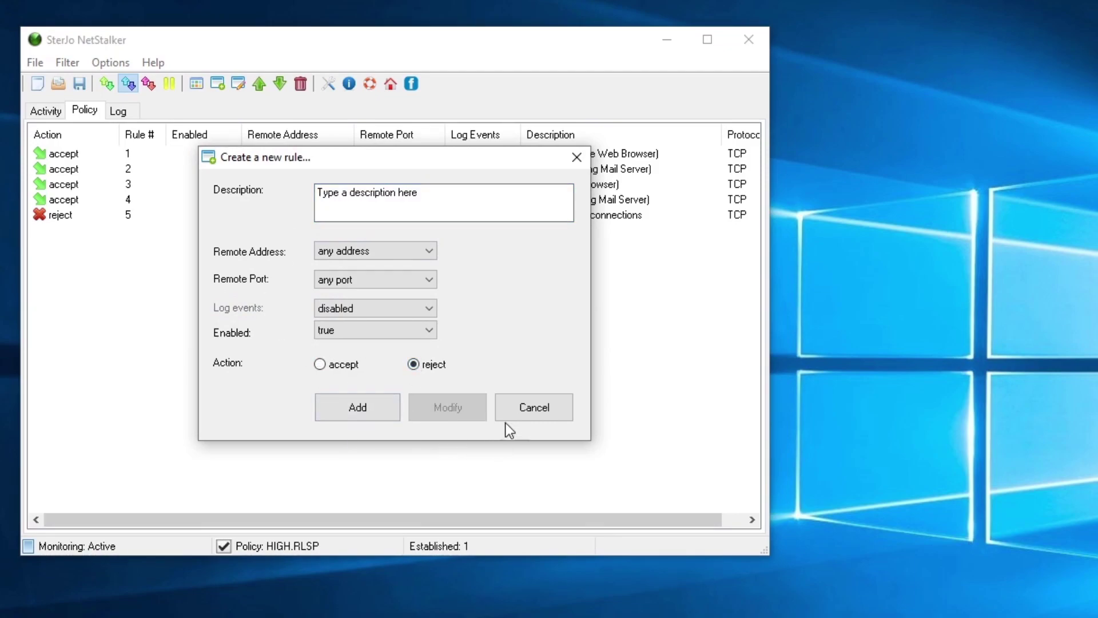
{"action": "left_click", "coordinate": [537, 407]}
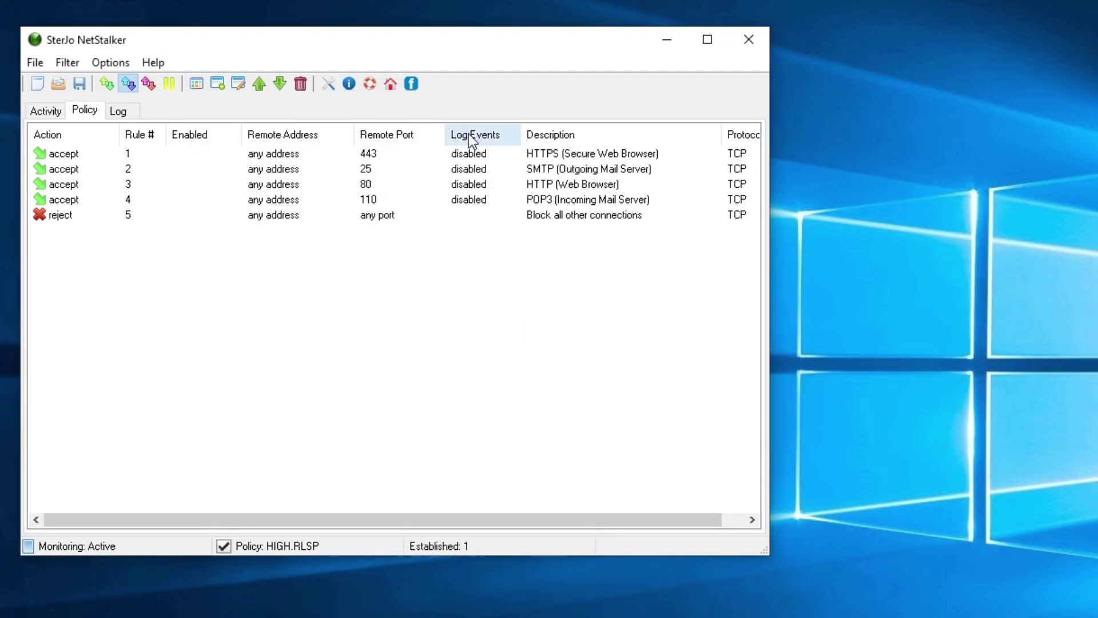
- Enable event logging for the HTTPS (Secure Web Browser) policy rule and apply the modification
{"action": "left_click", "coordinate": [477, 159]}
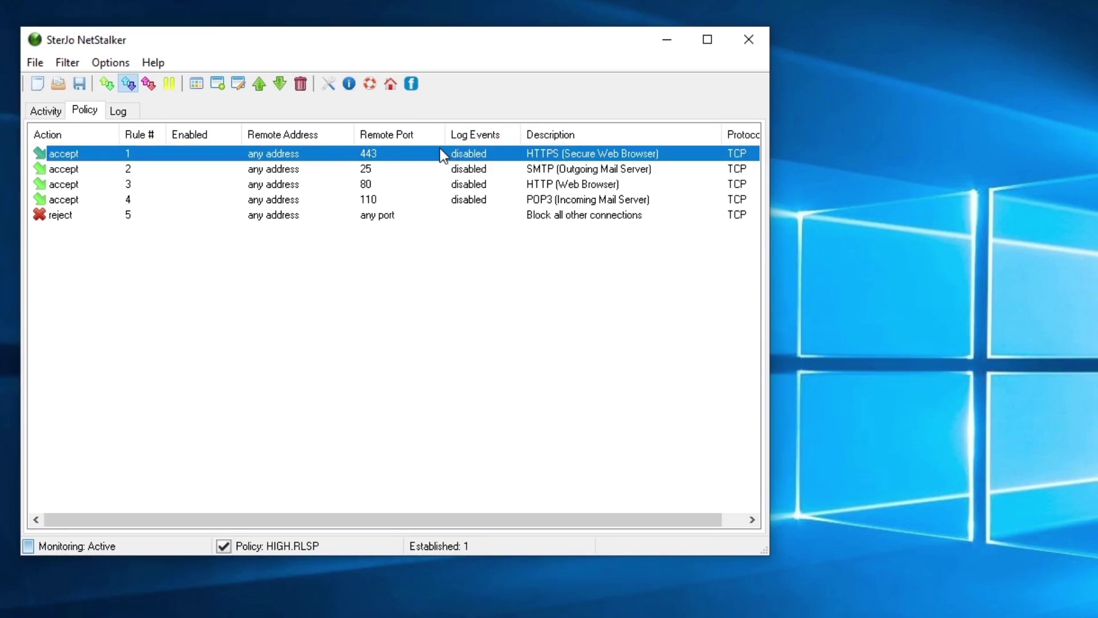
{"action": "double_click", "coordinate": [469, 157]}
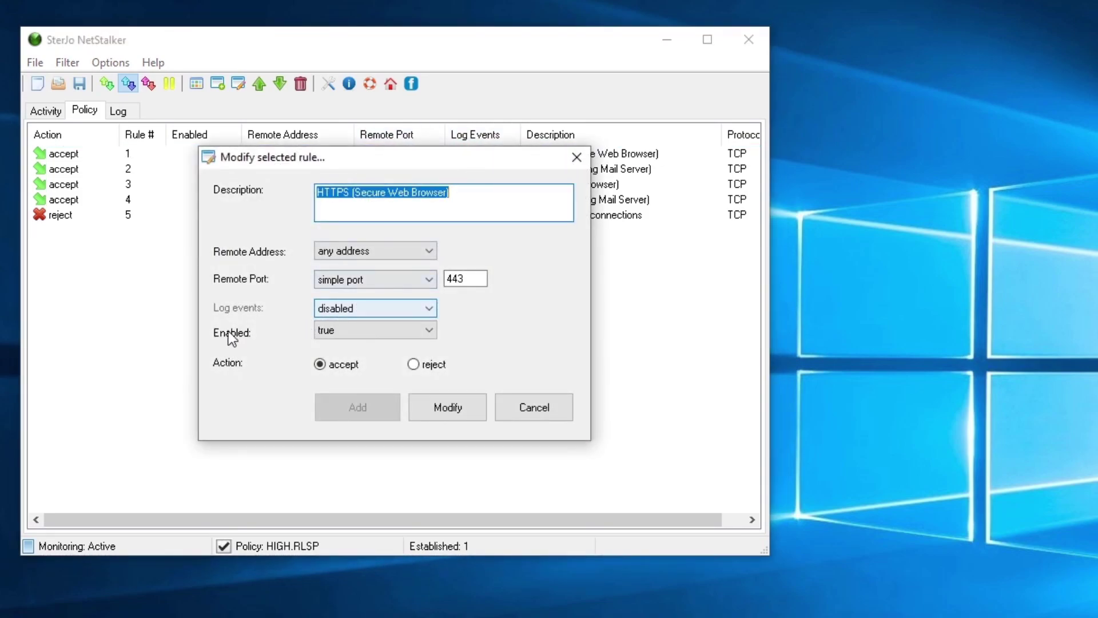
{"action": "left_click", "coordinate": [326, 307]}
{"action": "left_click", "coordinate": [332, 321]}
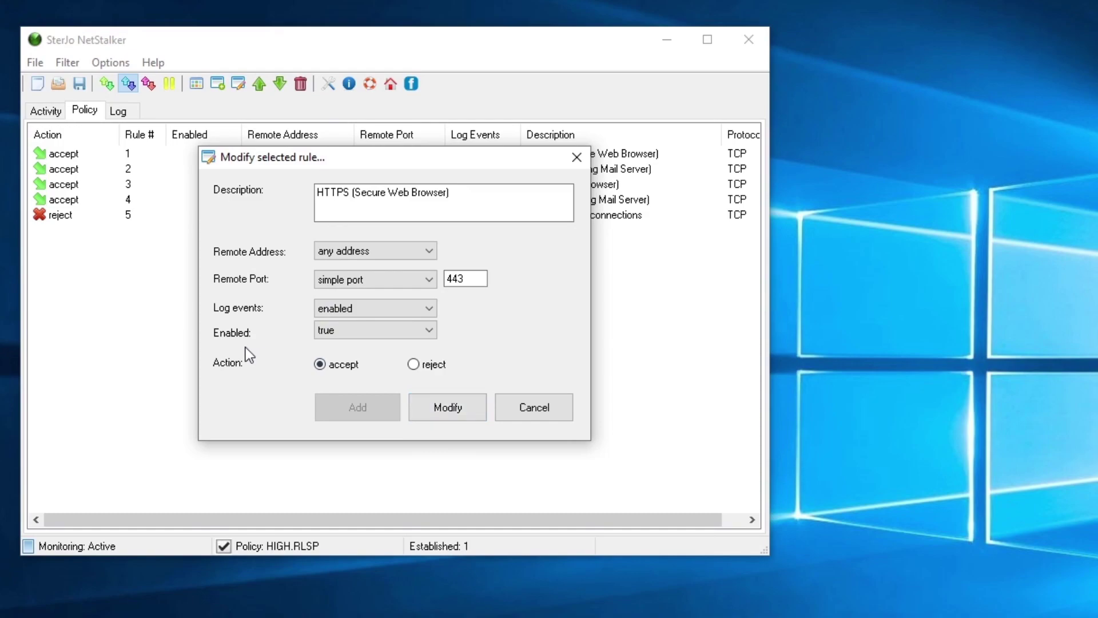
{"action": "left_click", "coordinate": [439, 412]}
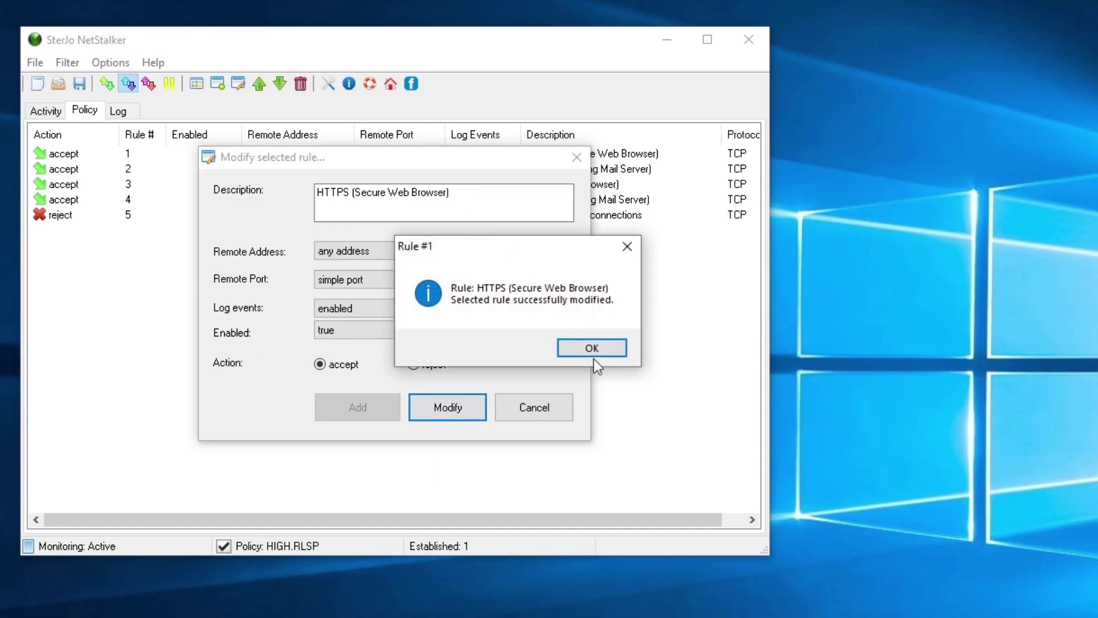
{"action": "left_click", "coordinate": [591, 342]}
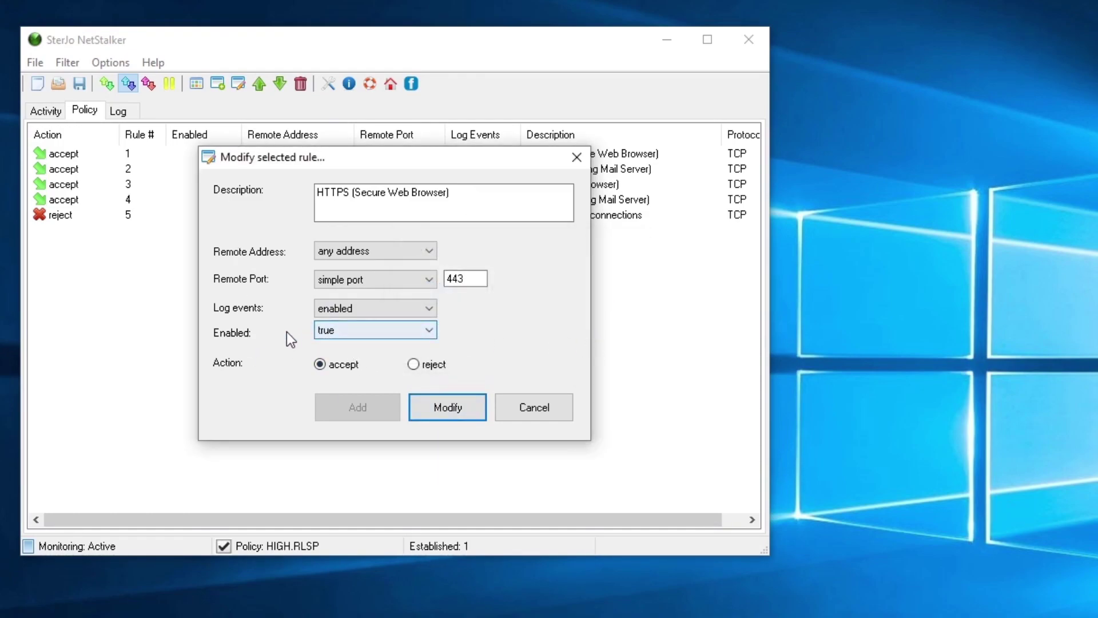
{"action": "left_click", "coordinate": [535, 407]}
{"action": "left_click", "coordinate": [455, 154]}
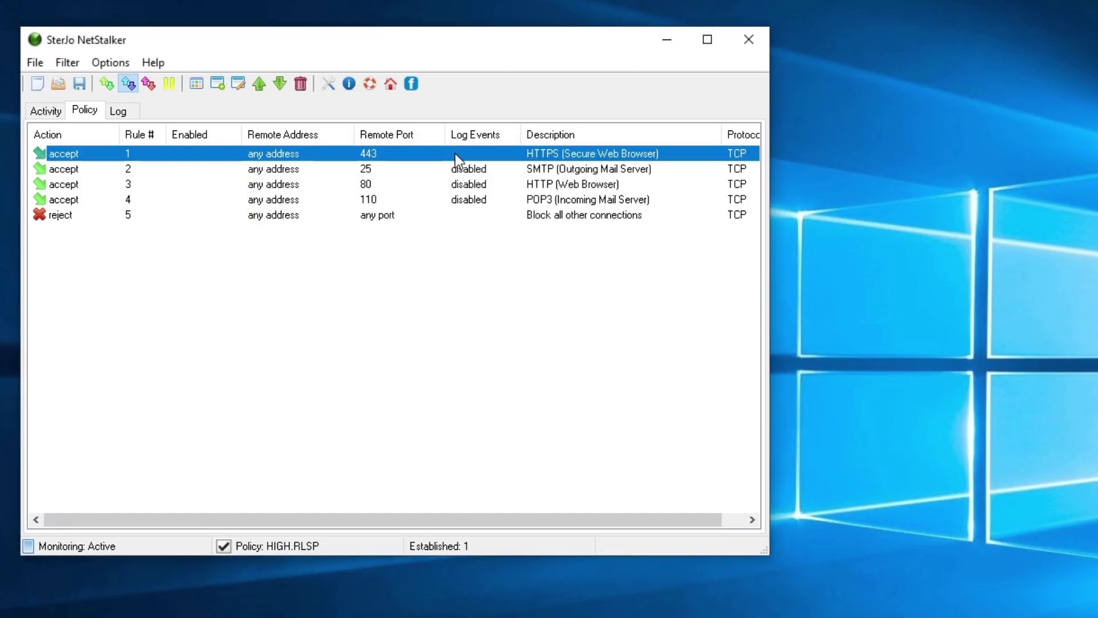
- Examine the logged HTTPS connections, including their times, local and remote addresses, ports and statuses
{"action": "left_click", "coordinate": [118, 110]}
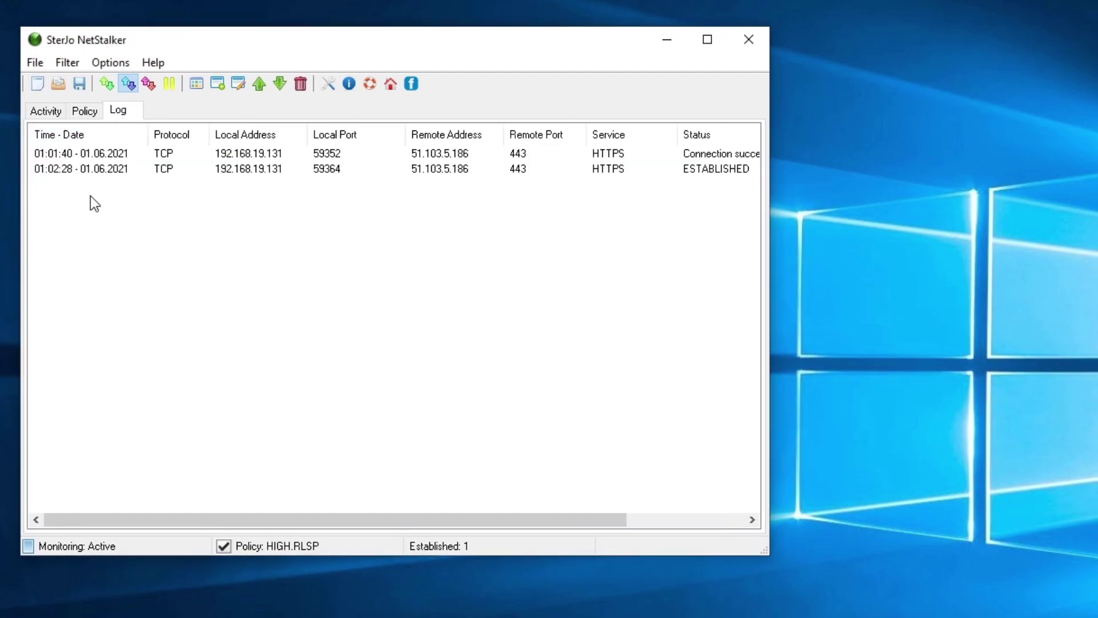
{"action": "left_click", "coordinate": [332, 154]}
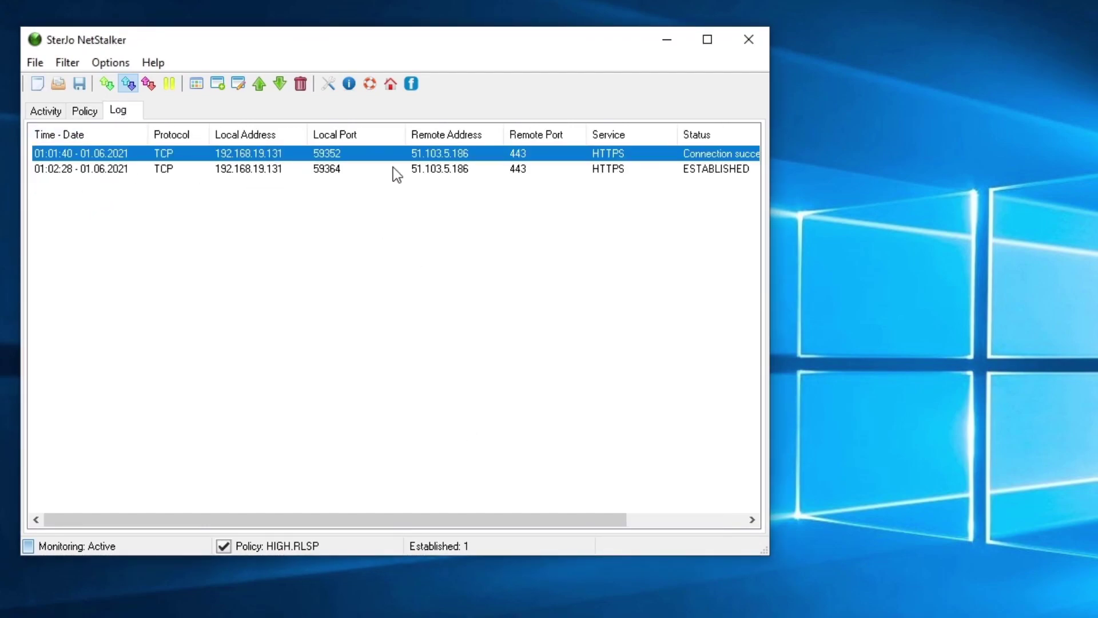
{"action": "left_click", "coordinate": [578, 171]}
{"action": "left_click", "coordinate": [174, 157]}
{"action": "left_click", "coordinate": [252, 168]}
{"action": "left_click", "coordinate": [278, 157]}
{"action": "left_click", "coordinate": [275, 171]}
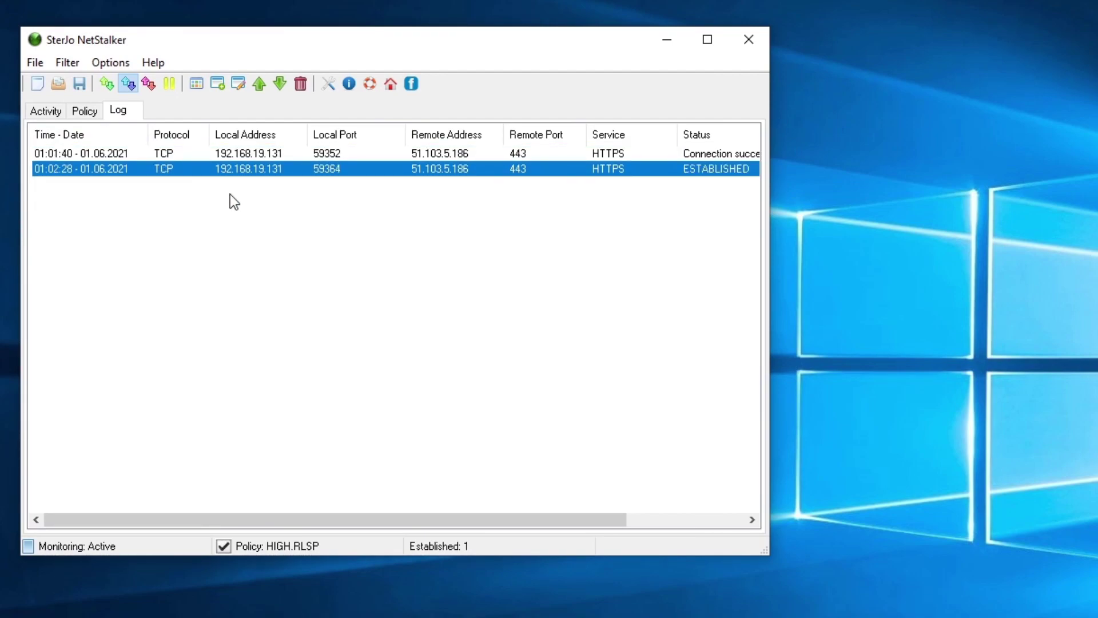
{"action": "left_click_drag", "start_coordinate": [458, 520], "coordinate": [188, 518]}
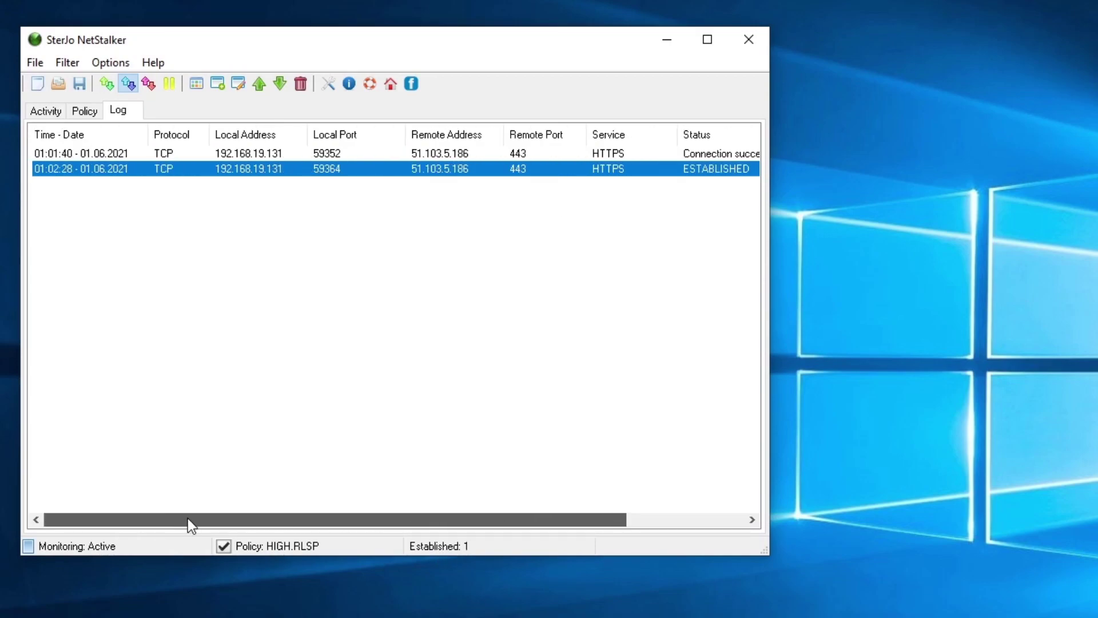
- Return to the policy rules and move the POP3 (Incoming Mail Server) rule below Block all other connections
{"action": "left_click", "coordinate": [92, 109]}
{"action": "left_click", "coordinate": [41, 114]}
{"action": "left_click", "coordinate": [74, 109]}
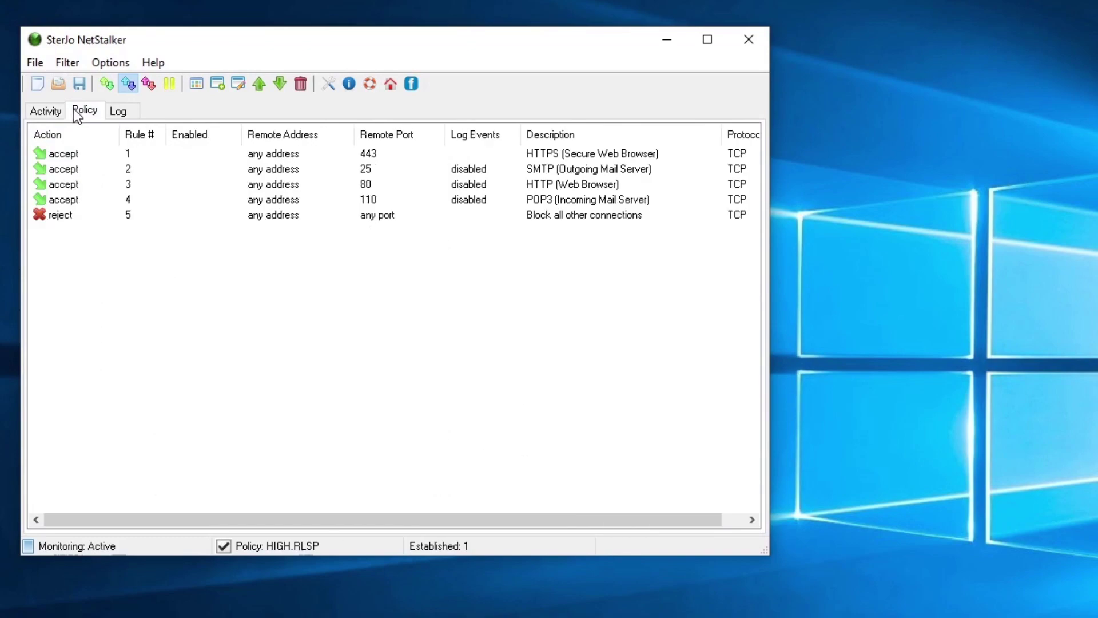
{"action": "left_click", "coordinate": [77, 196]}
{"action": "left_click_drag", "start_coordinate": [88, 231], "coordinate": [90, 240]}
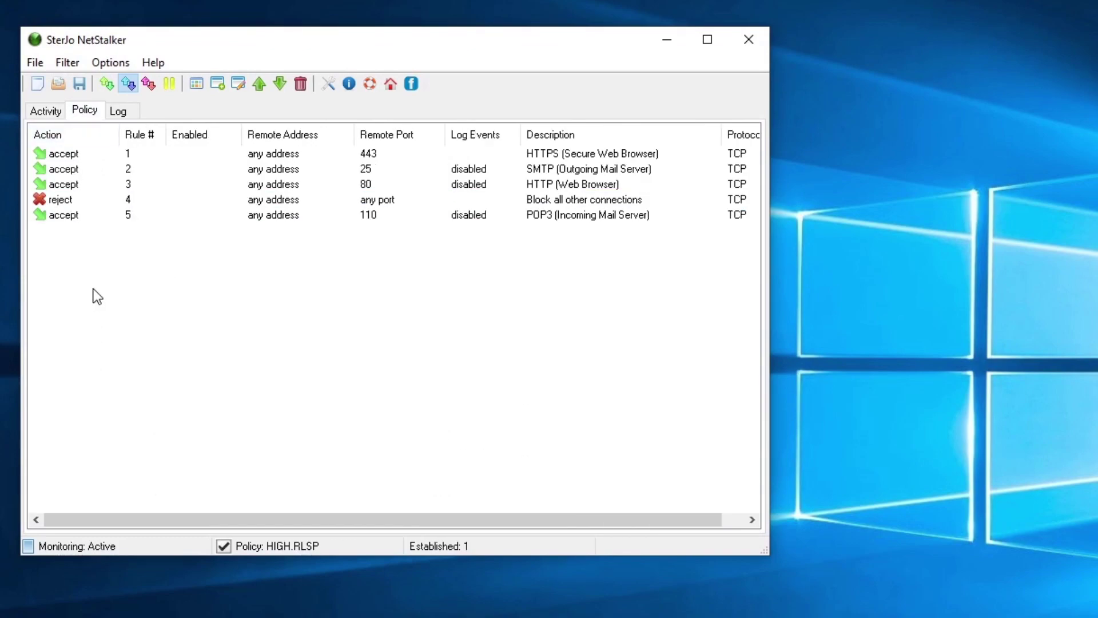
{"action": "right_click", "coordinate": [94, 289]}
{"action": "left_click", "coordinate": [89, 262]}
- Save the current policy as a new policy file named test in the netstalker folder
{"action": "left_click", "coordinate": [34, 64]}
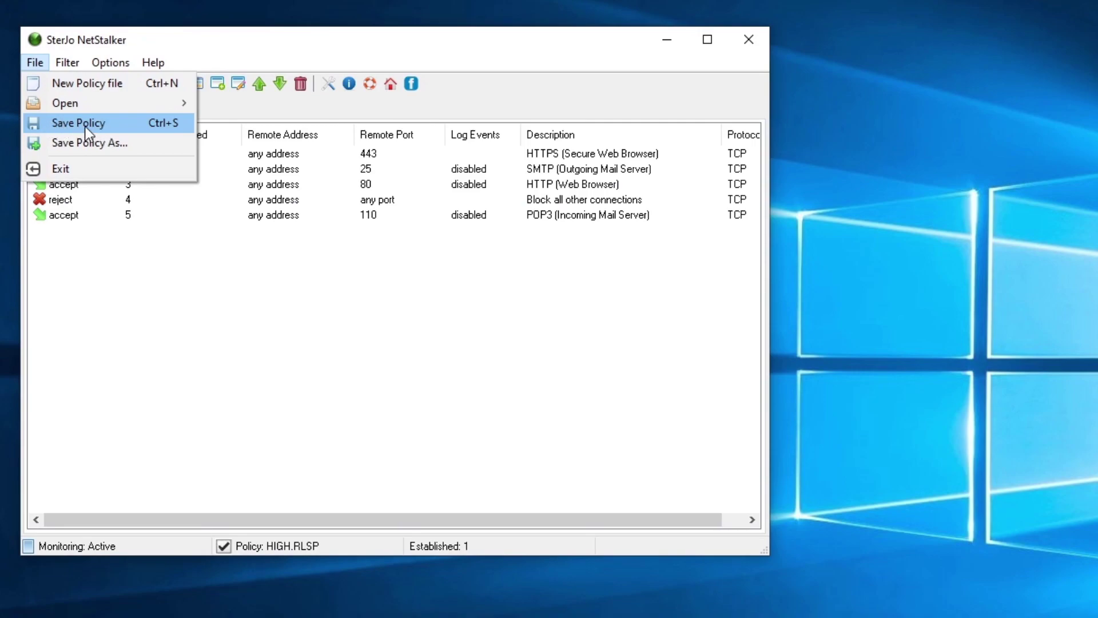
{"action": "left_click", "coordinate": [113, 143]}
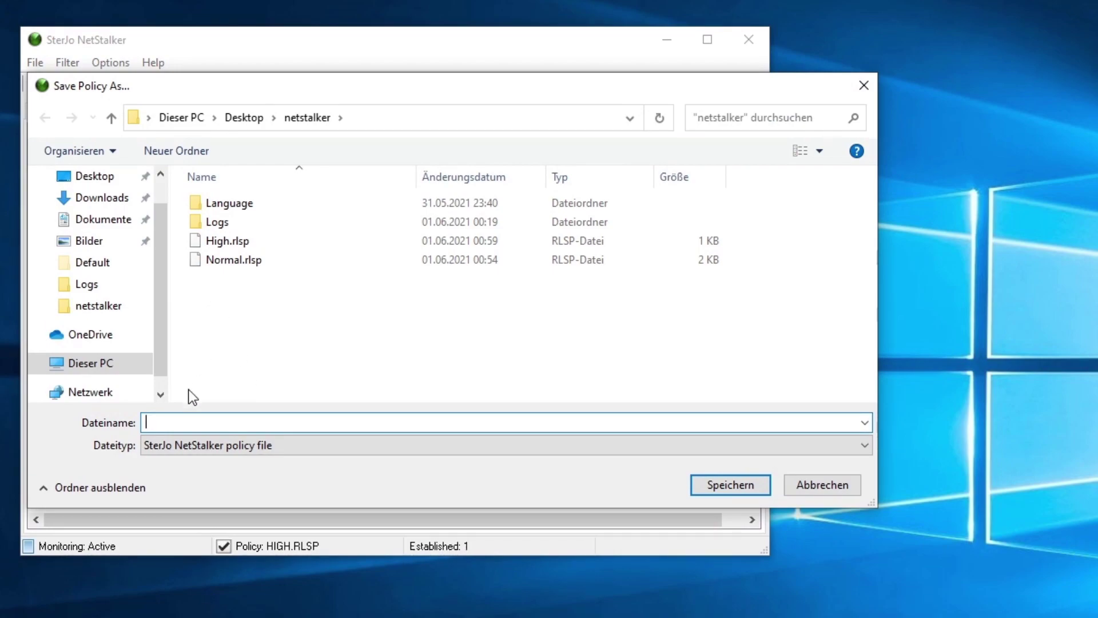
{"action": "type", "text": "test"}
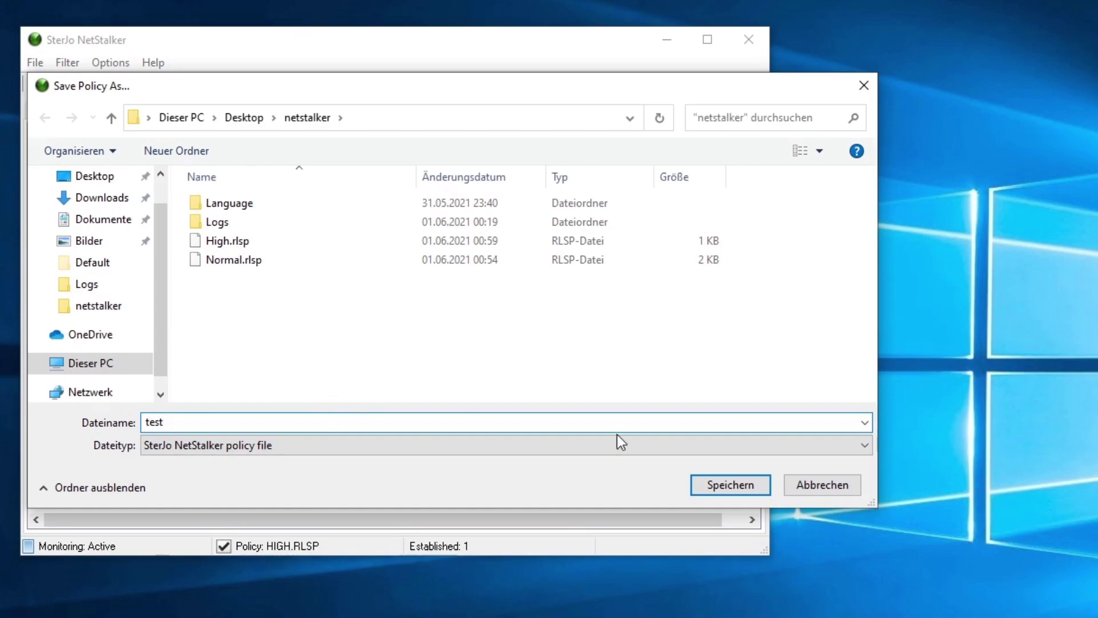
{"action": "left_click", "coordinate": [730, 486]}
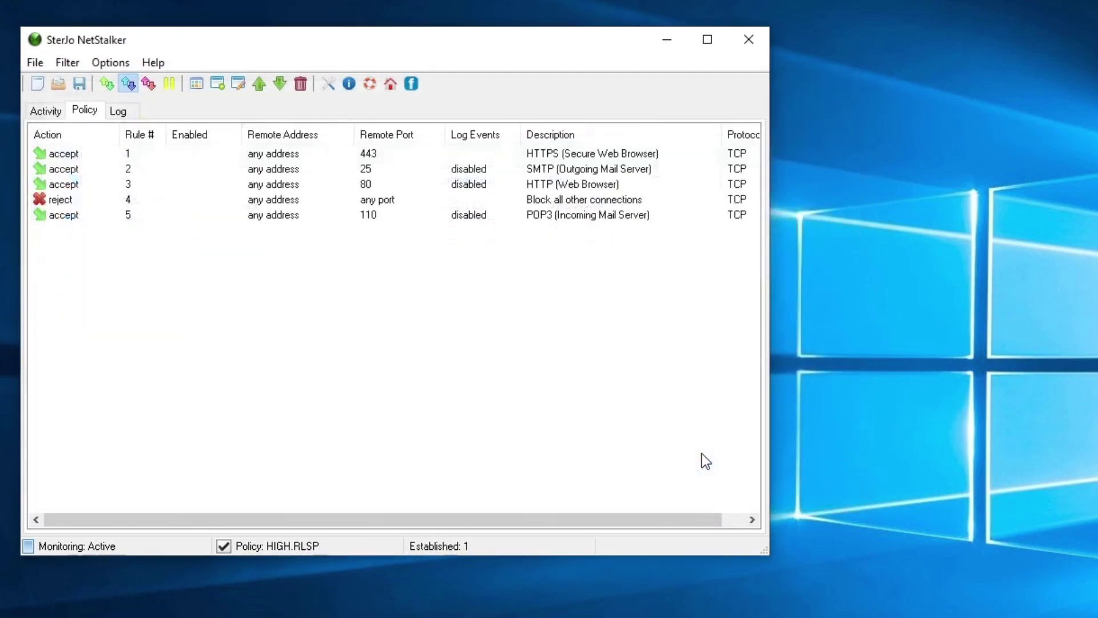
- Open the Normal.rlsp policy file from the netstalker folder
{"action": "left_click", "coordinate": [33, 68]}
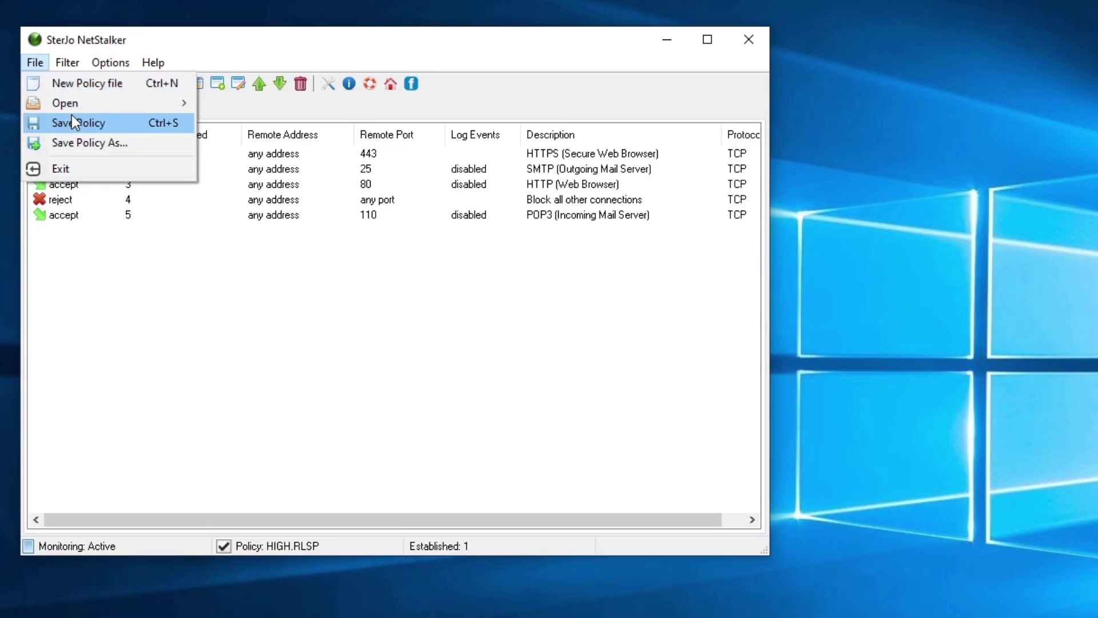
{"action": "left_click", "coordinate": [34, 63]}
{"action": "left_click", "coordinate": [33, 62]}
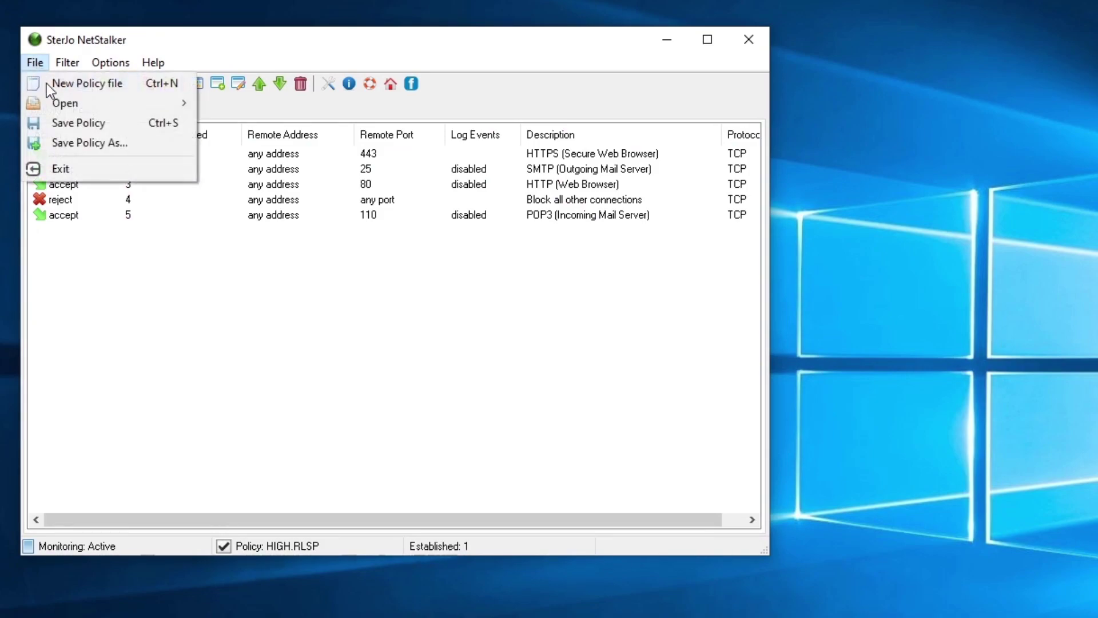
{"action": "mouse_move", "coordinate": [61, 103]}
{"action": "left_click", "coordinate": [261, 104]}
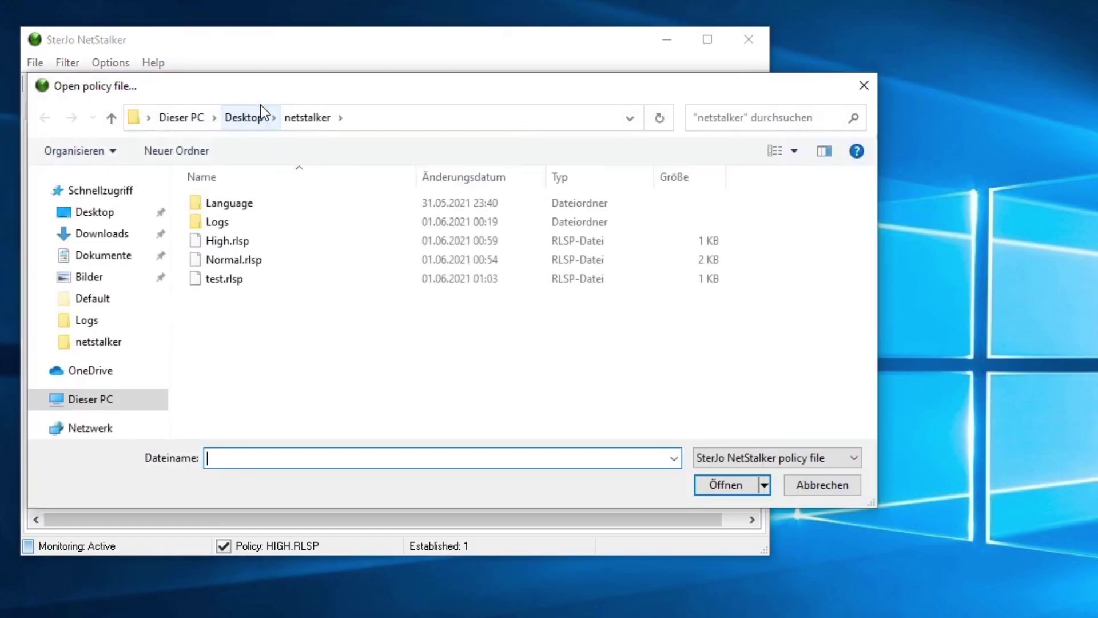
{"action": "left_click", "coordinate": [227, 279]}
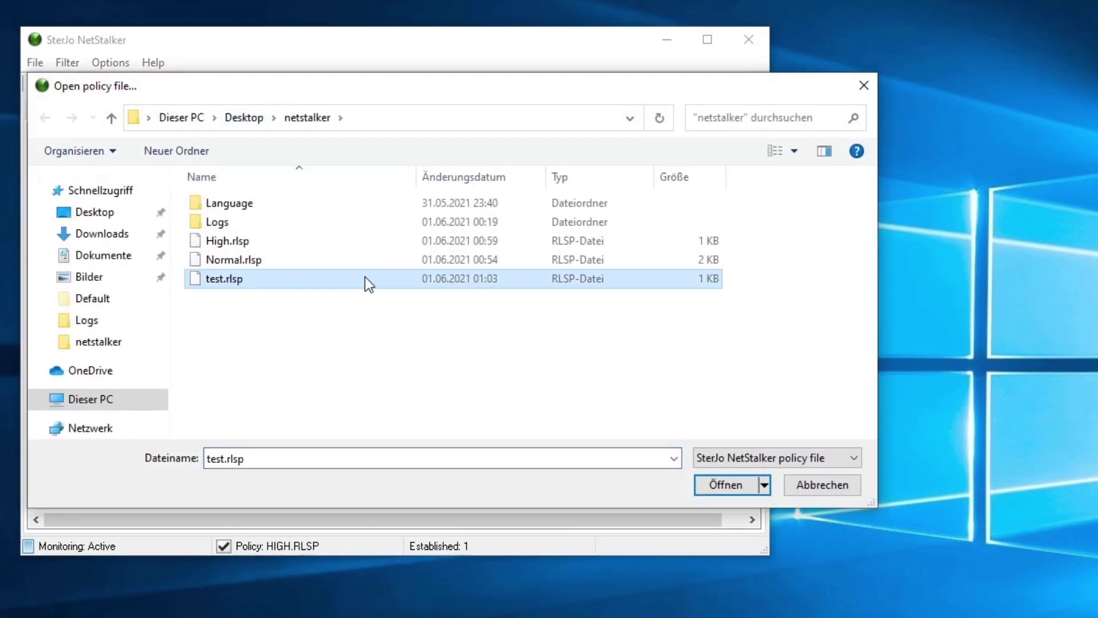
{"action": "double_click", "coordinate": [583, 265]}
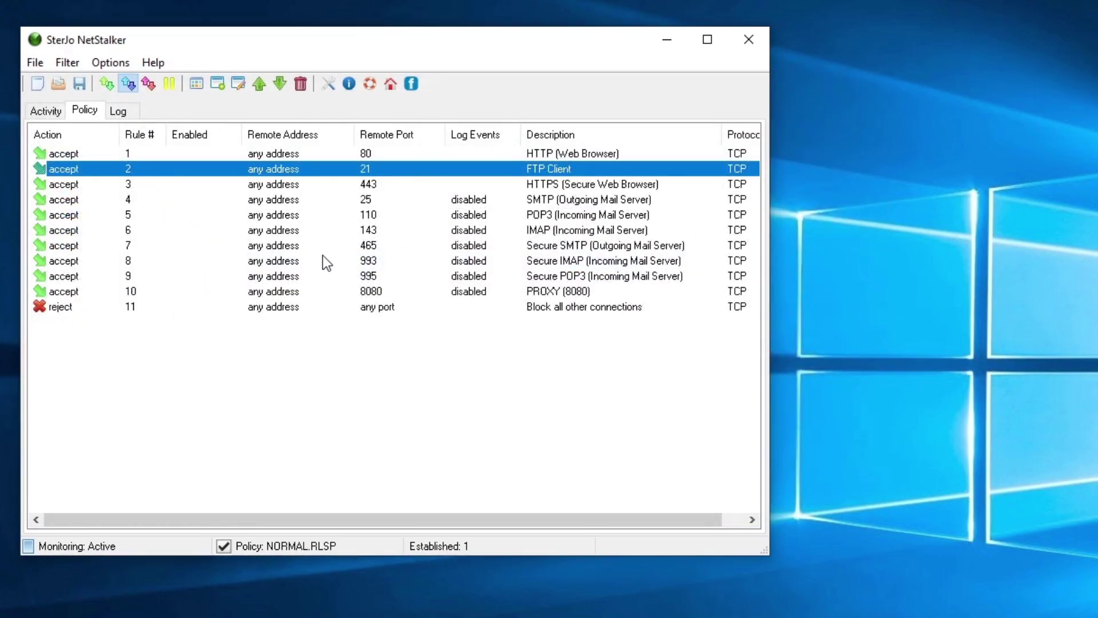
- Open the High.rlsp policy file, saving the changes to the previous policy
{"action": "left_click", "coordinate": [34, 62]}
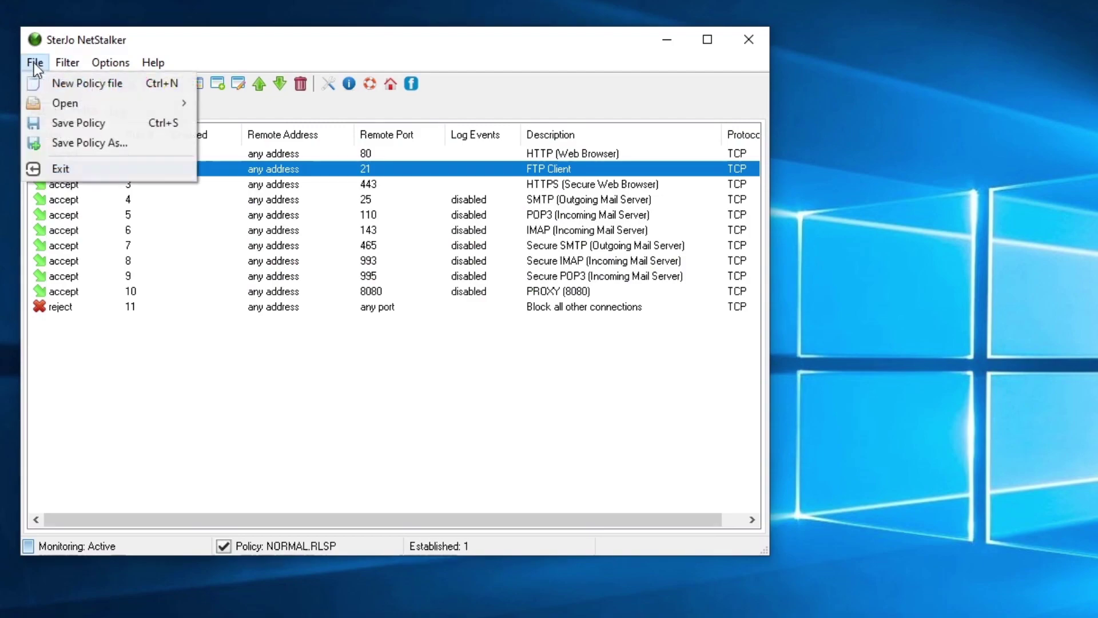
{"action": "mouse_move", "coordinate": [63, 106]}
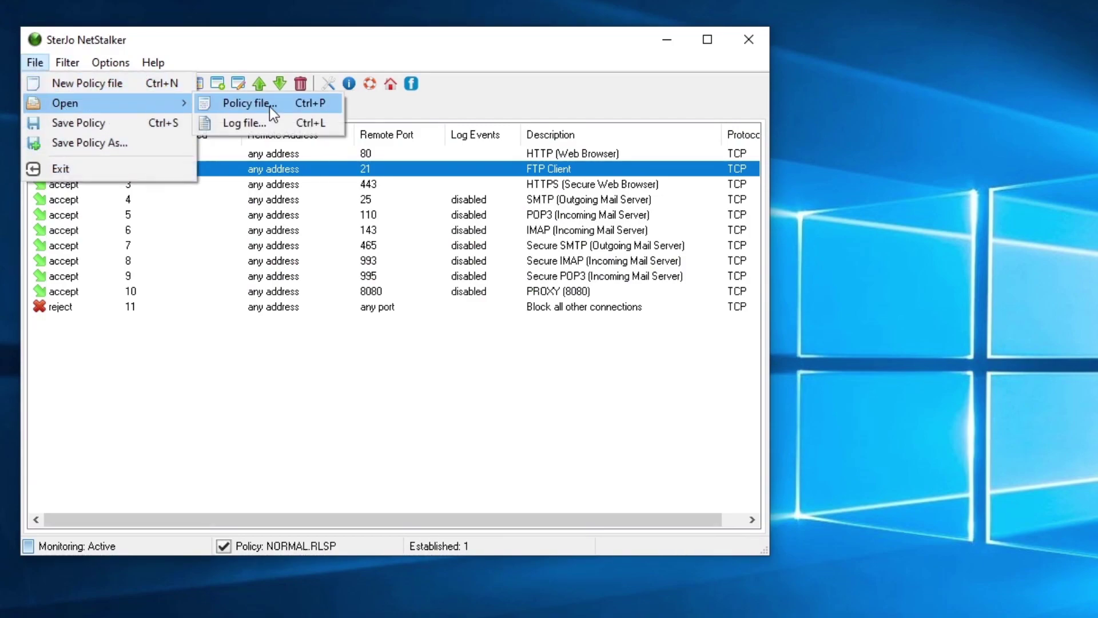
{"action": "left_click", "coordinate": [271, 108]}
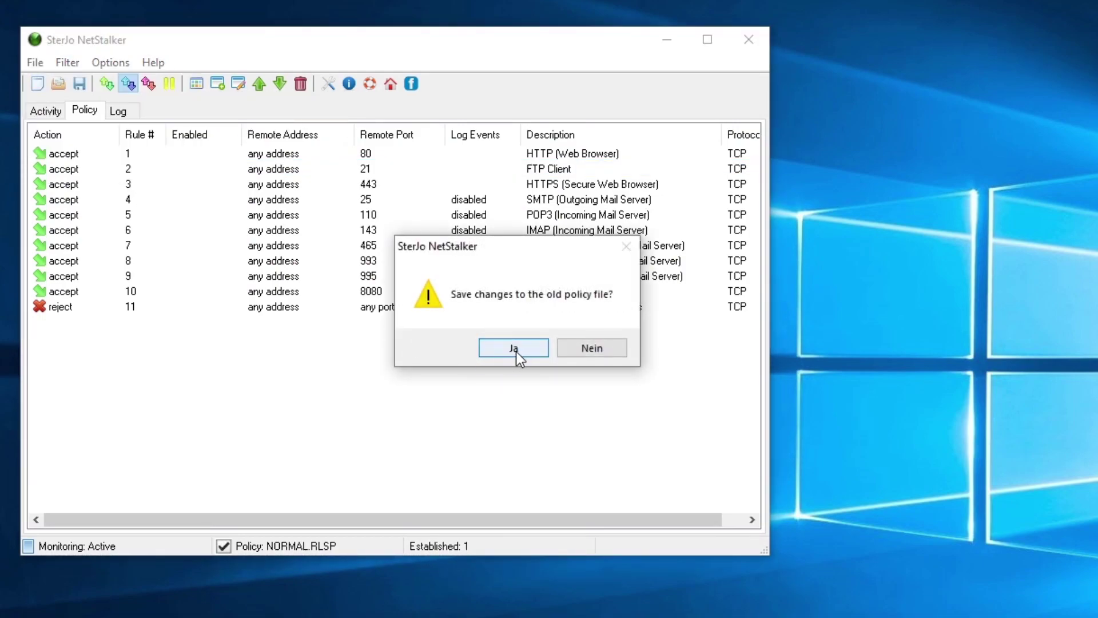
{"action": "left_click", "coordinate": [513, 348]}
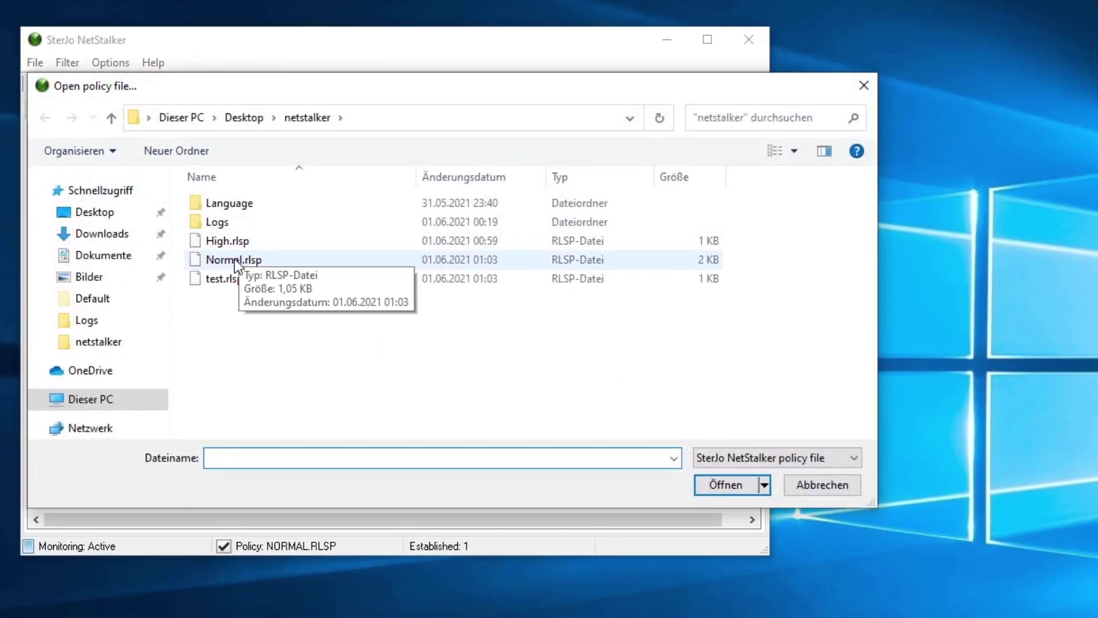
{"action": "double_click", "coordinate": [225, 242]}
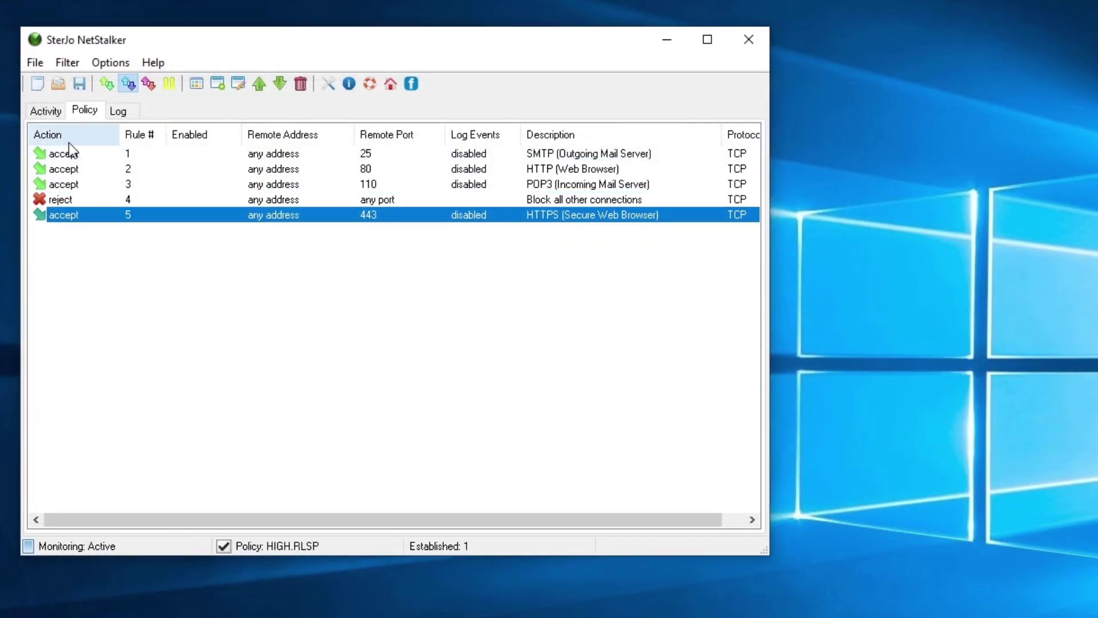
- Move the Block all other connections rule down below the HTTPS (Secure Web Browser) rule
{"action": "left_click", "coordinate": [70, 200]}
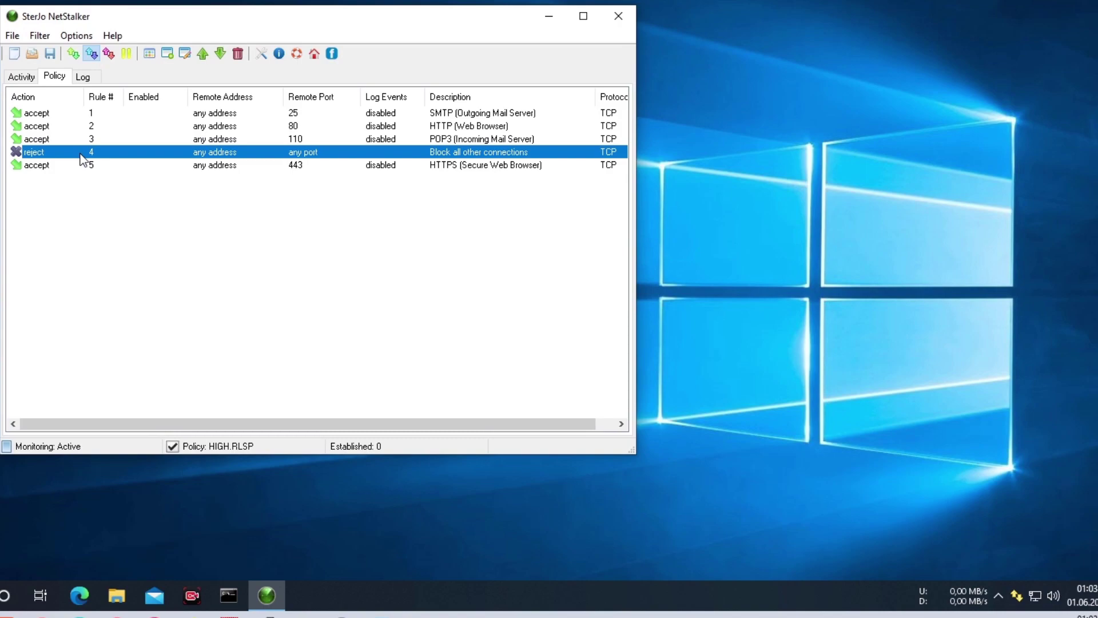
{"action": "left_click", "coordinate": [308, 166]}
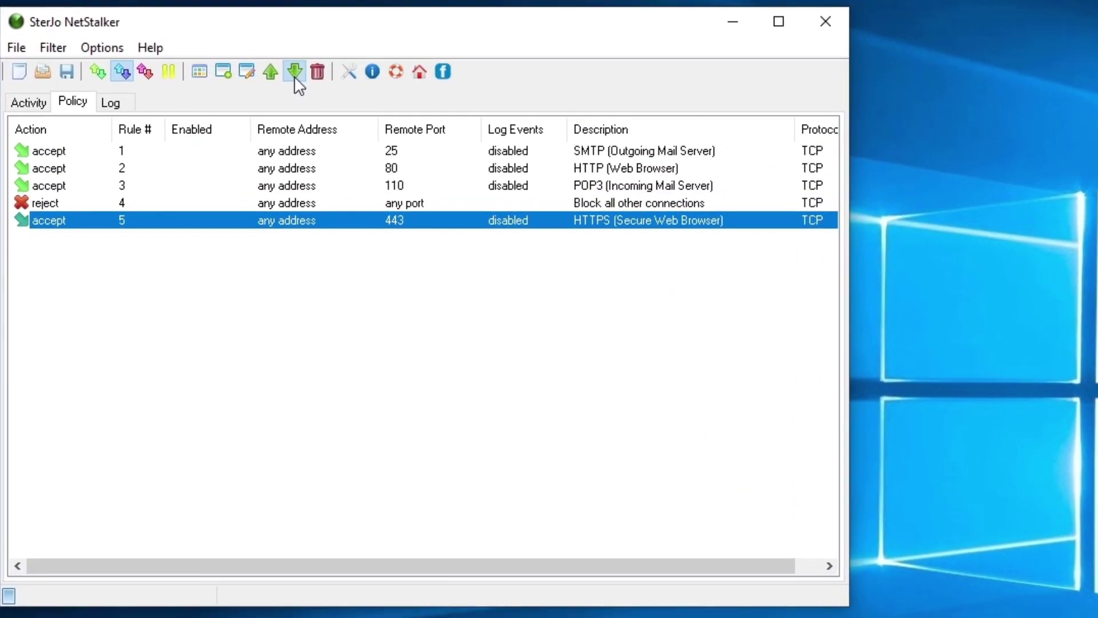
{"action": "left_click", "coordinate": [153, 202]}
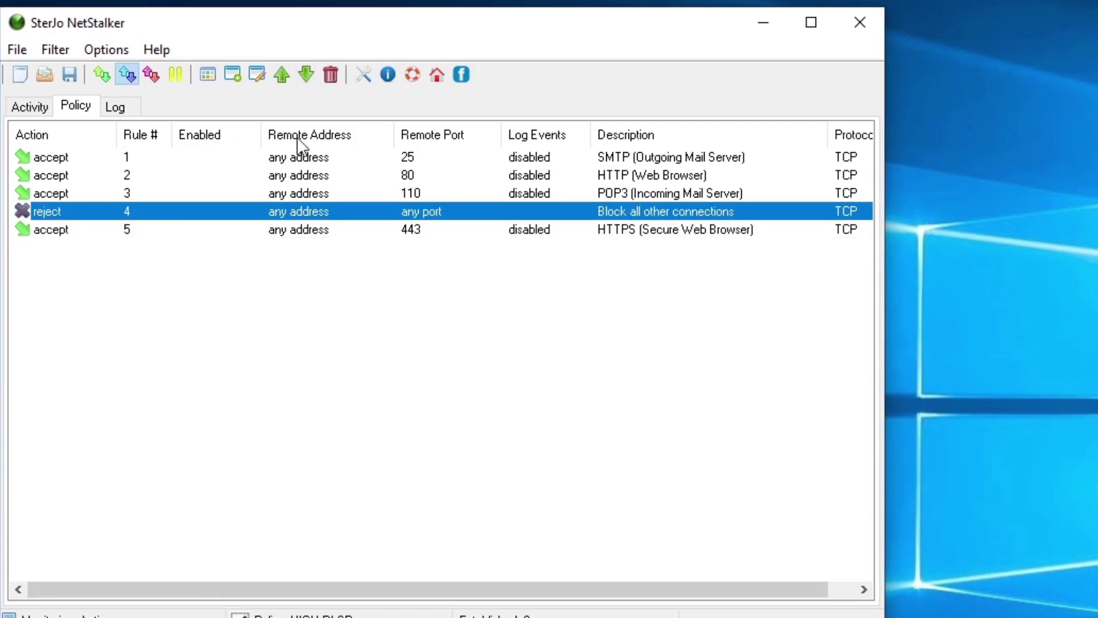
{"action": "left_click", "coordinate": [310, 72]}
- Move the Block all other connections rule up to rule 1, ahead of all the accept rules, and review the resulting rule order
{"action": "left_click", "coordinate": [129, 165]}
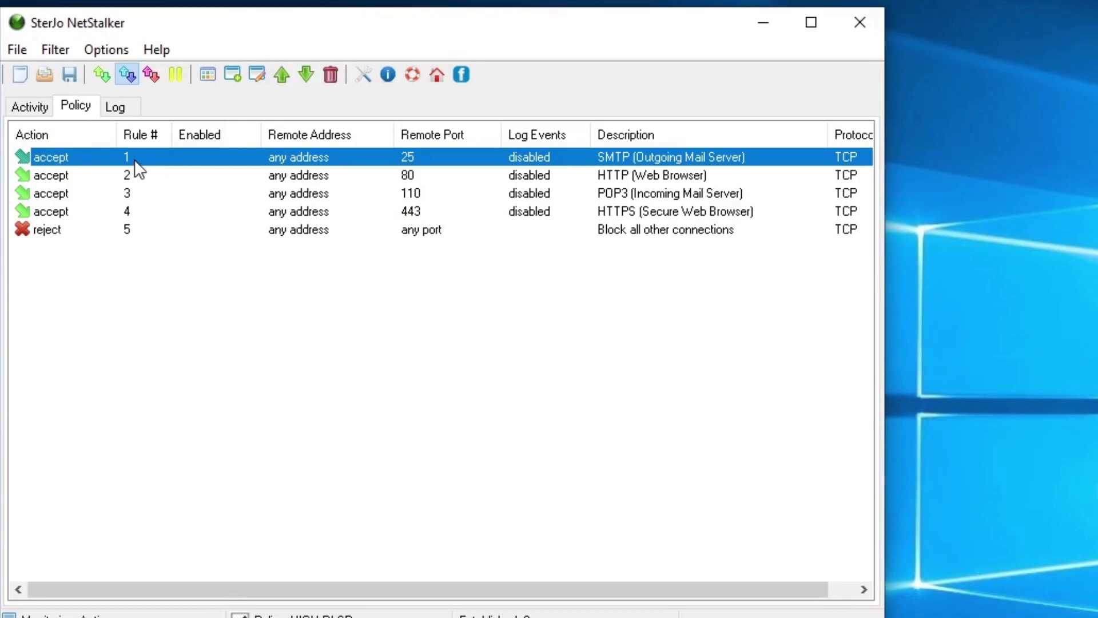
{"action": "left_click", "coordinate": [128, 231]}
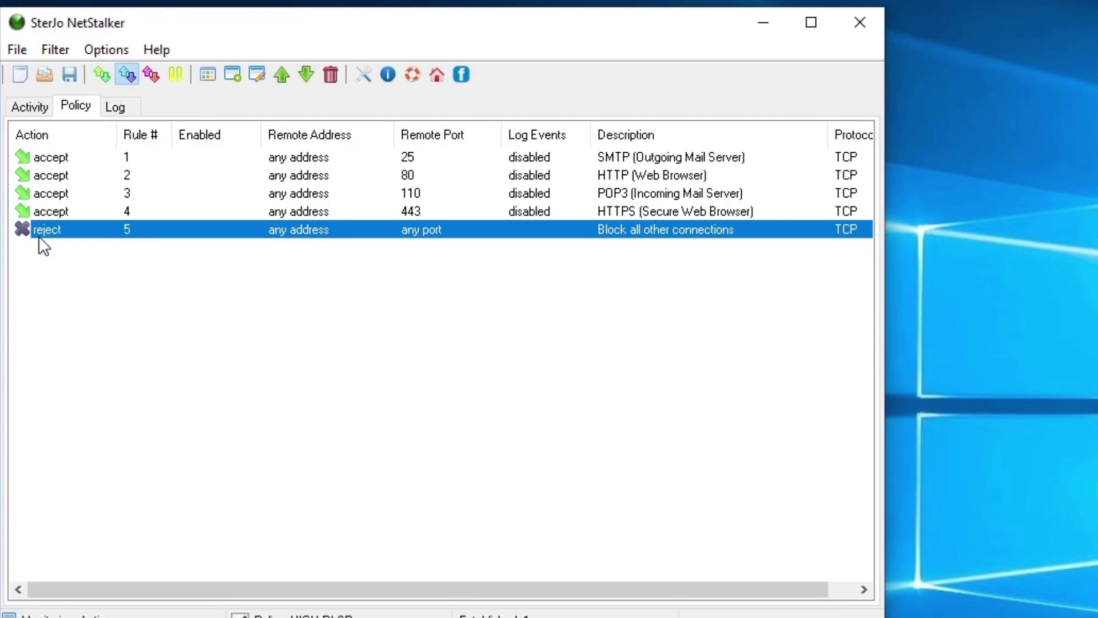
{"action": "left_click", "coordinate": [282, 75]}
{"action": "left_click", "coordinate": [282, 75]}
{"action": "left_click", "coordinate": [282, 76]}
{"action": "left_click", "coordinate": [282, 75]}
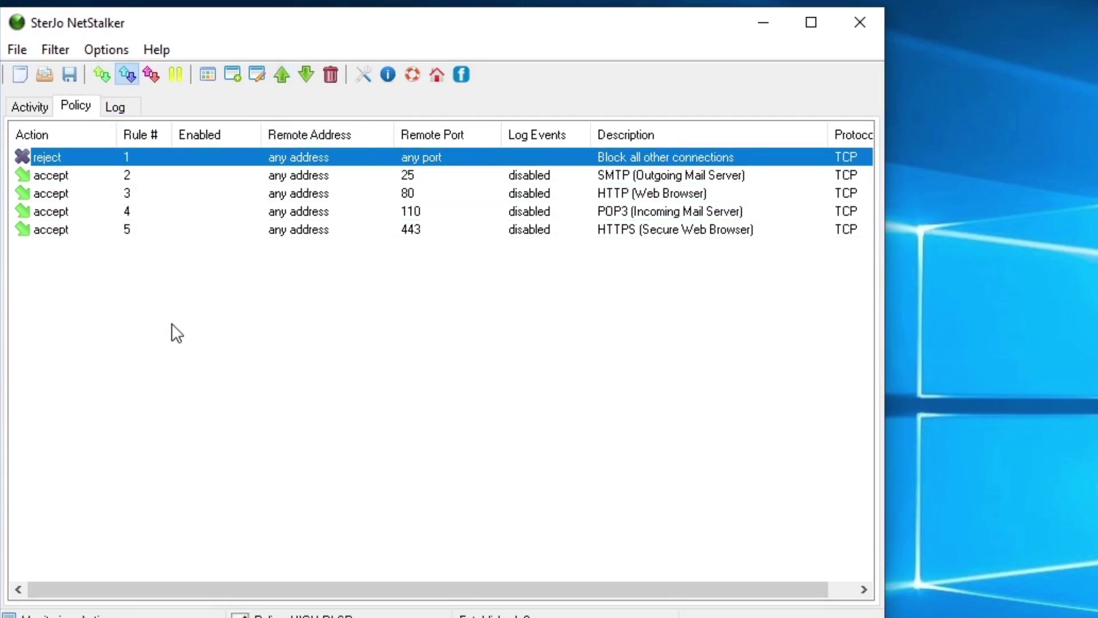
{"action": "left_click", "coordinate": [43, 178]}
{"action": "left_click", "coordinate": [41, 193]}
{"action": "left_click", "coordinate": [42, 231]}
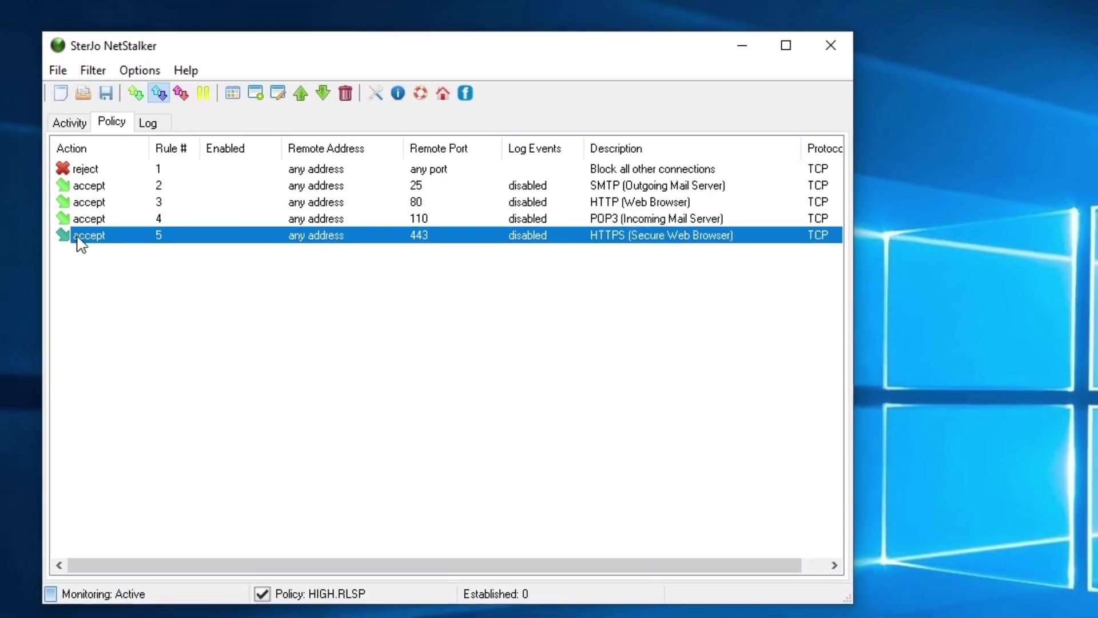
- Move the Block all other connections rule back down to rule 5, after all the accept rules
{"action": "left_click", "coordinate": [134, 171]}
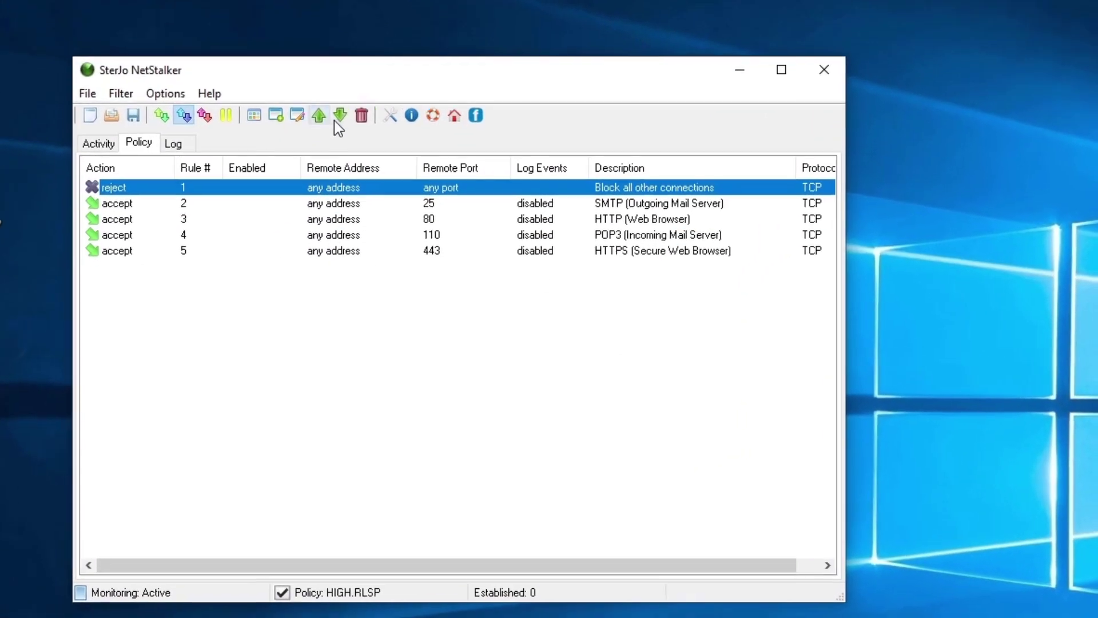
{"action": "left_click", "coordinate": [340, 115]}
{"action": "left_click", "coordinate": [340, 115]}
{"action": "left_click", "coordinate": [340, 115]}
{"action": "left_click", "coordinate": [340, 115]}
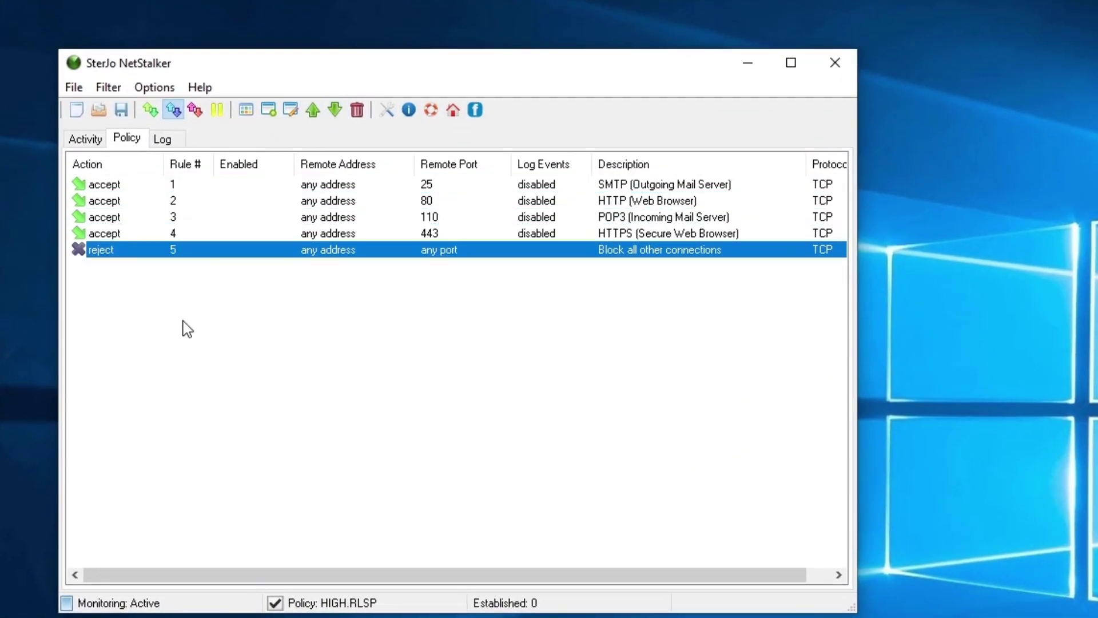
- Review the preferences, including the log folder and language settings, and apply them with English as the language
{"action": "left_click", "coordinate": [151, 233]}
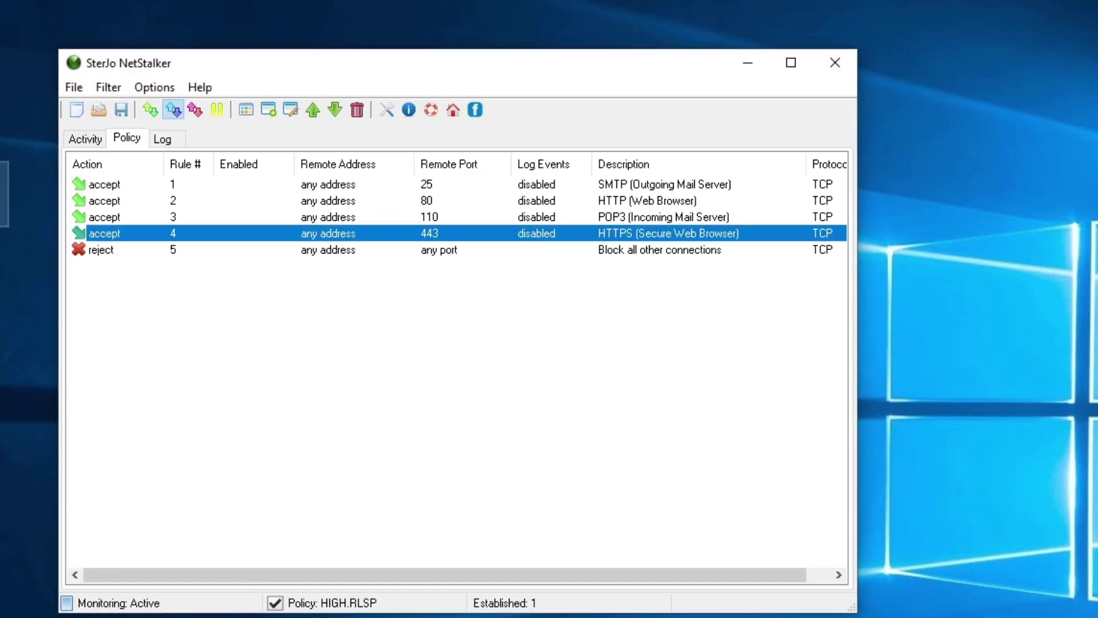
{"action": "left_click", "coordinate": [105, 88]}
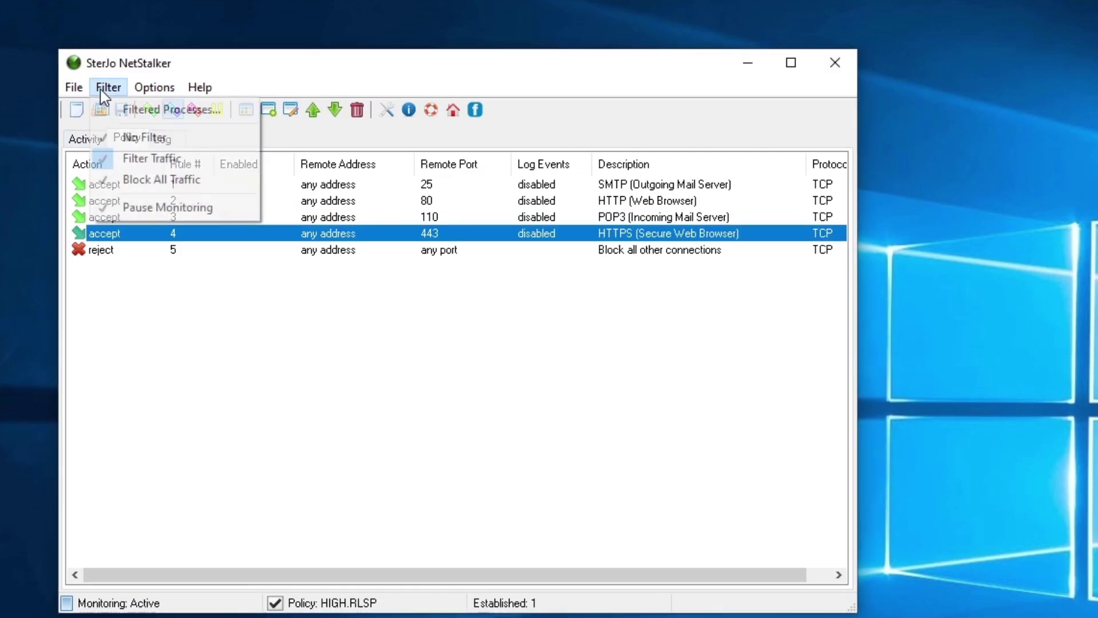
{"action": "mouse_move", "coordinate": [143, 91]}
{"action": "left_click", "coordinate": [179, 109]}
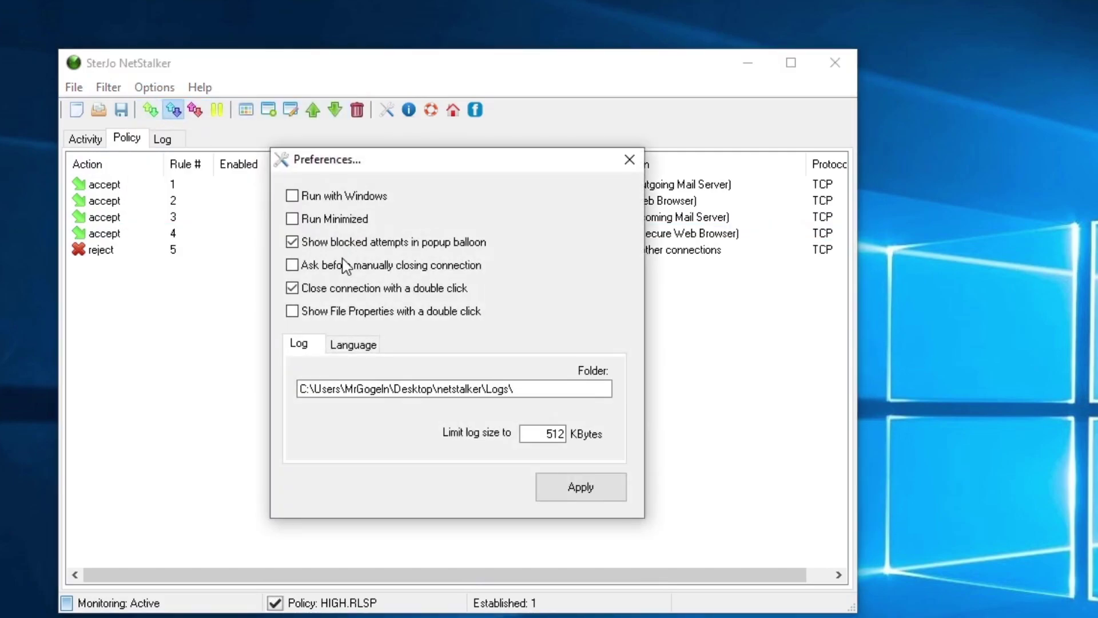
{"action": "left_click", "coordinate": [343, 343]}
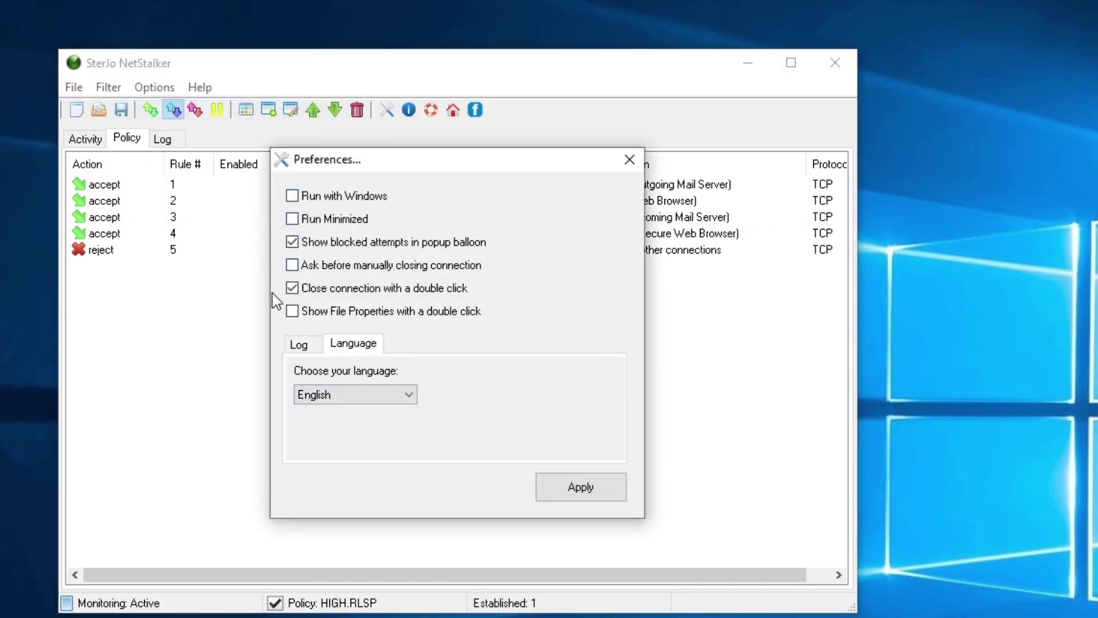
{"action": "left_click", "coordinate": [310, 399]}
{"action": "left_click", "coordinate": [312, 398]}
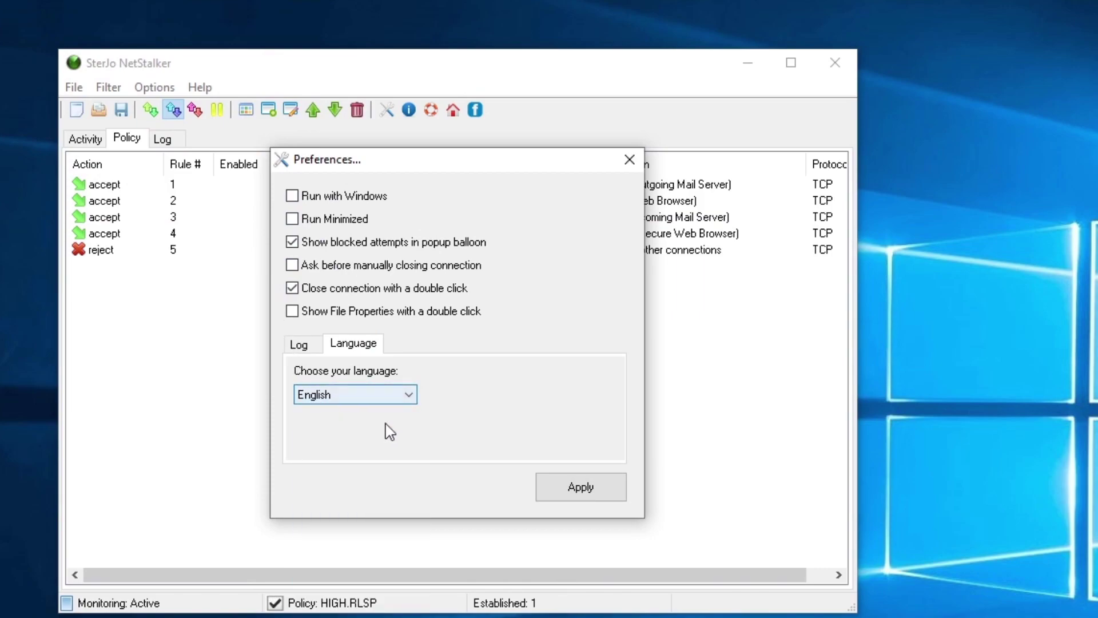
{"action": "left_click", "coordinate": [570, 492]}
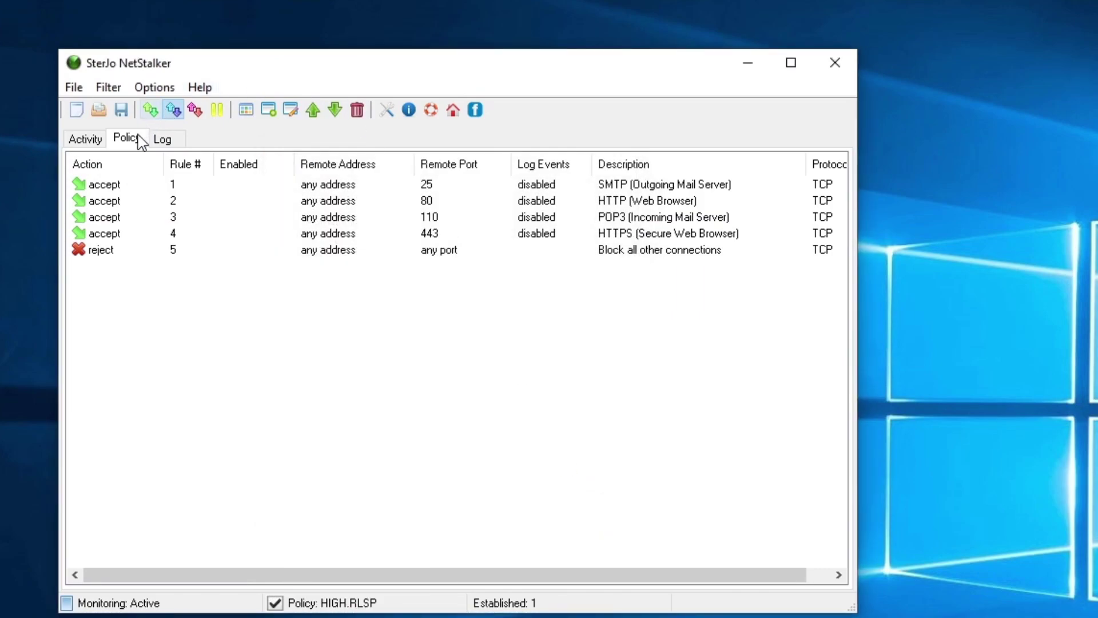
- Look through the activity and log lists and set the filter level to No Filter
{"action": "left_click", "coordinate": [84, 141]}
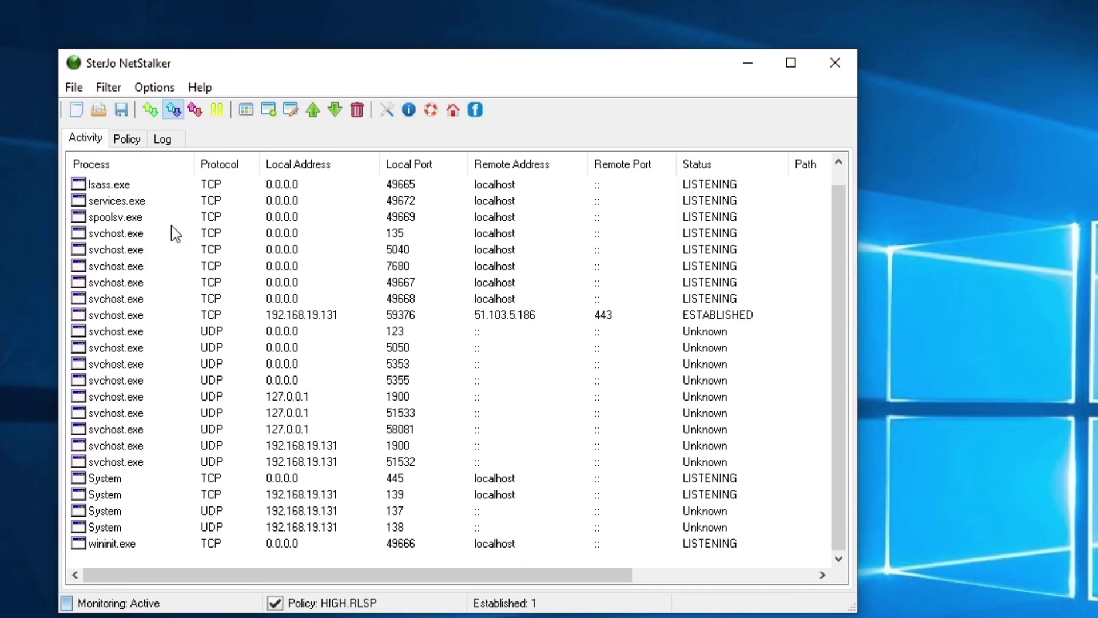
{"action": "left_click", "coordinate": [161, 139]}
{"action": "left_click", "coordinate": [109, 88]}
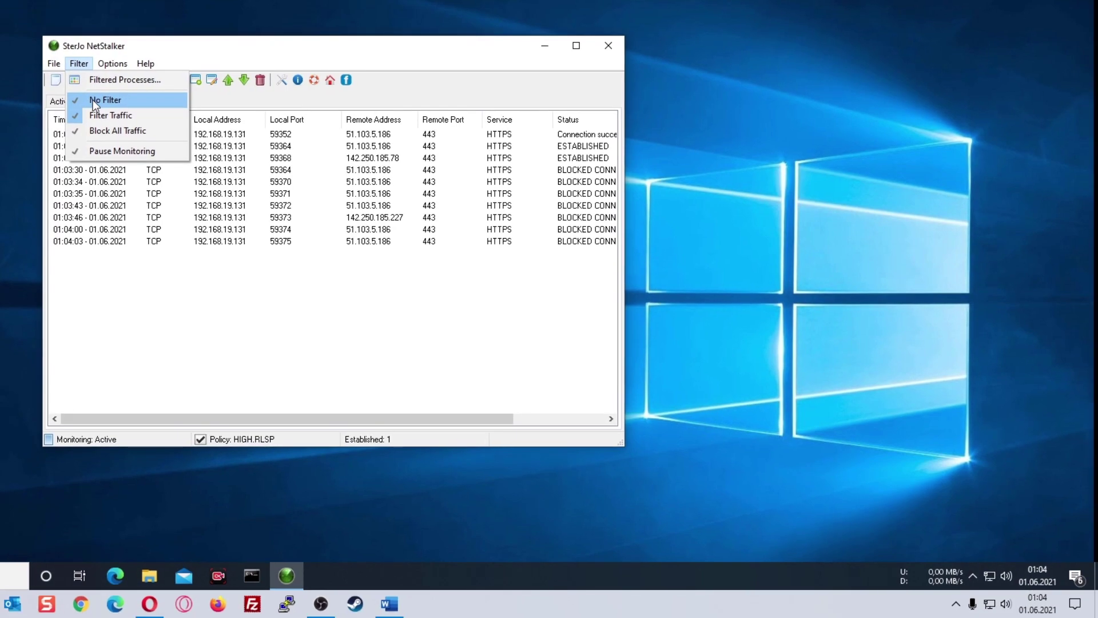
{"action": "left_click", "coordinate": [135, 135]}
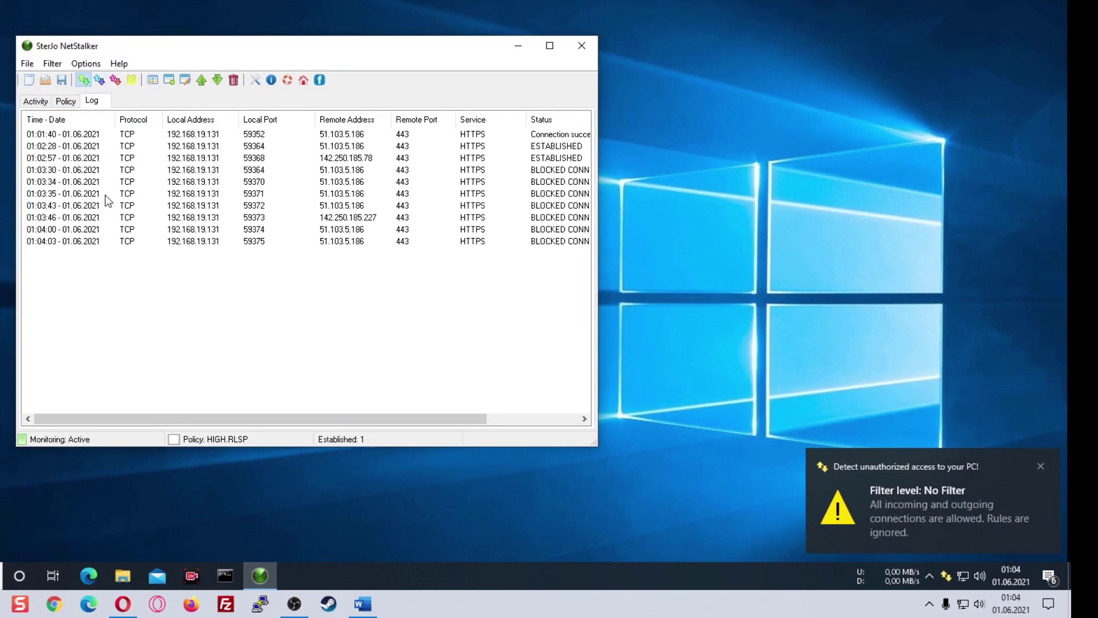
- Switch the filter level to Block All Traffic and return it to Filter Traffic
{"action": "left_click", "coordinate": [100, 80]}
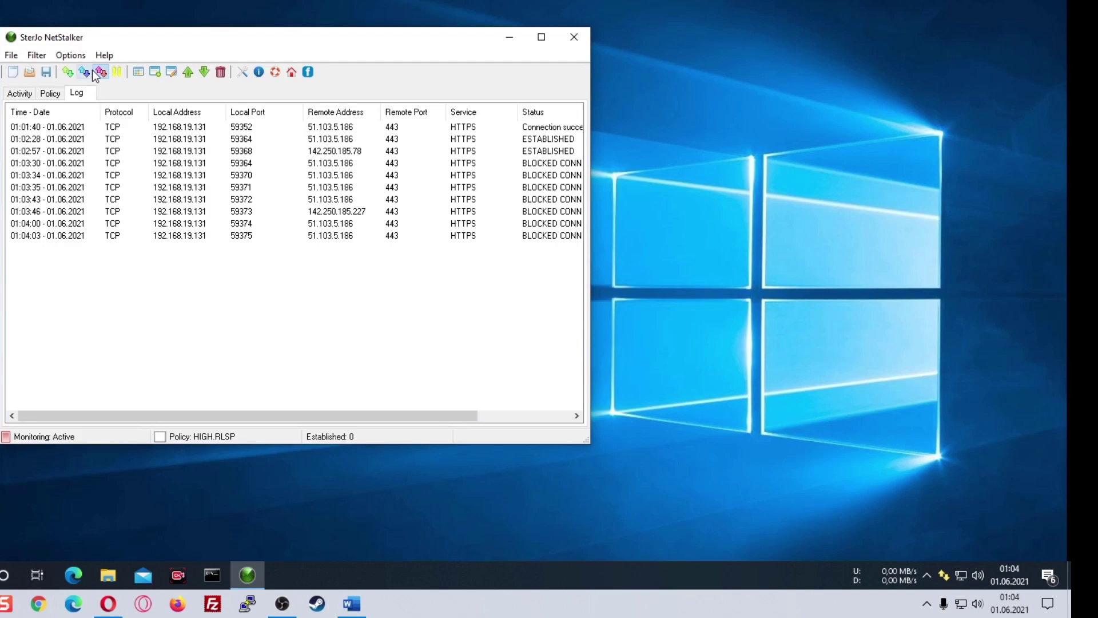
{"action": "left_click", "coordinate": [97, 73]}
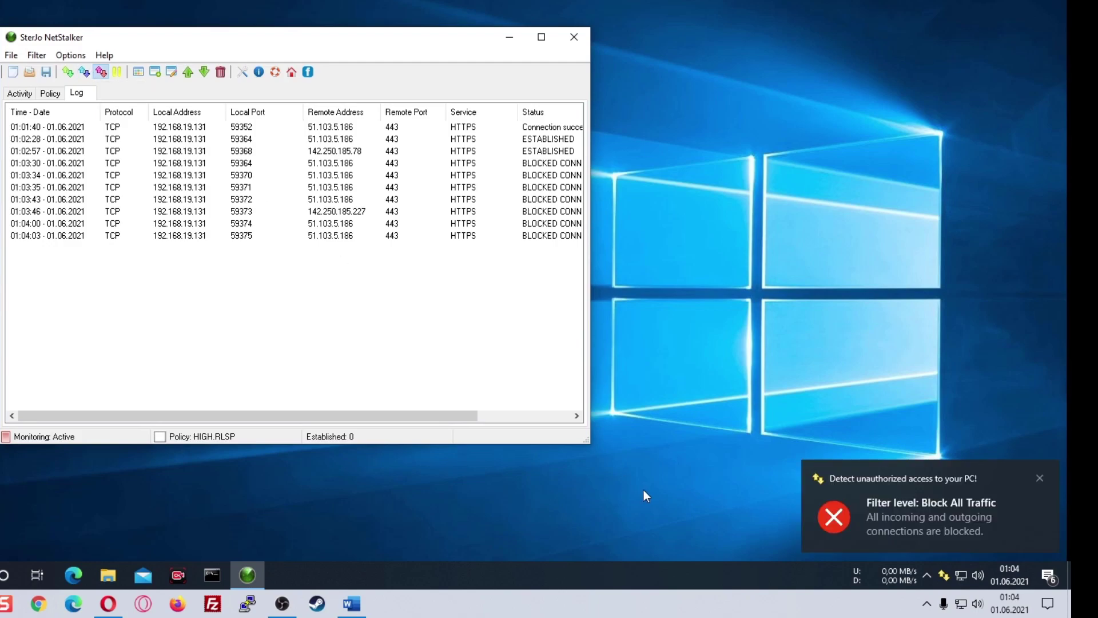
{"action": "left_click", "coordinate": [85, 76]}
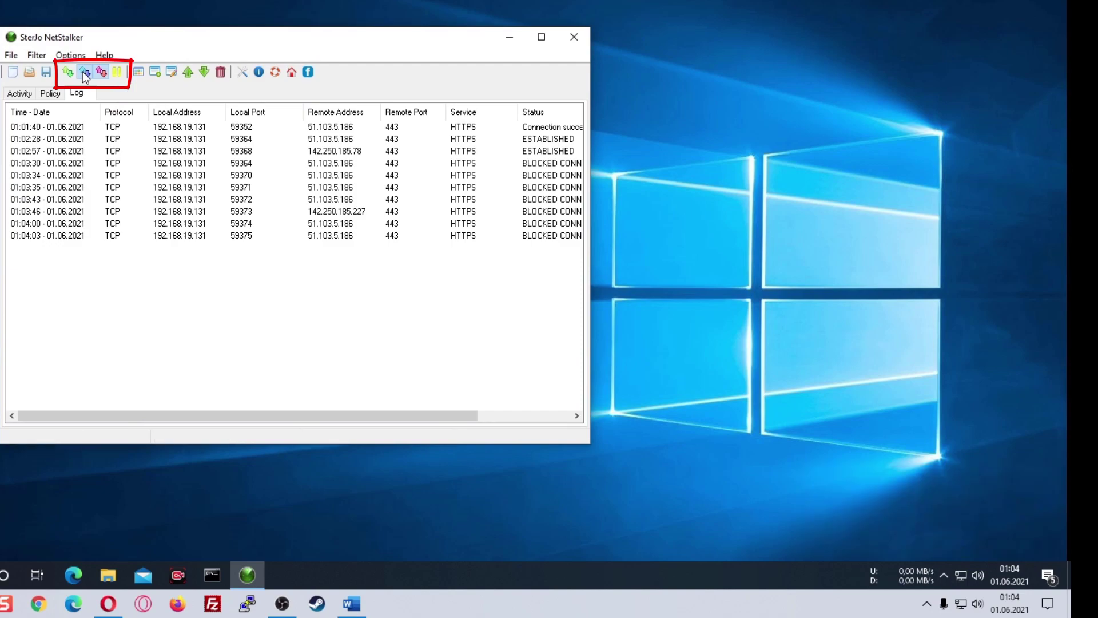
- Pause network monitoring and resume it with the Filter Traffic level selected
{"action": "left_click", "coordinate": [118, 77]}
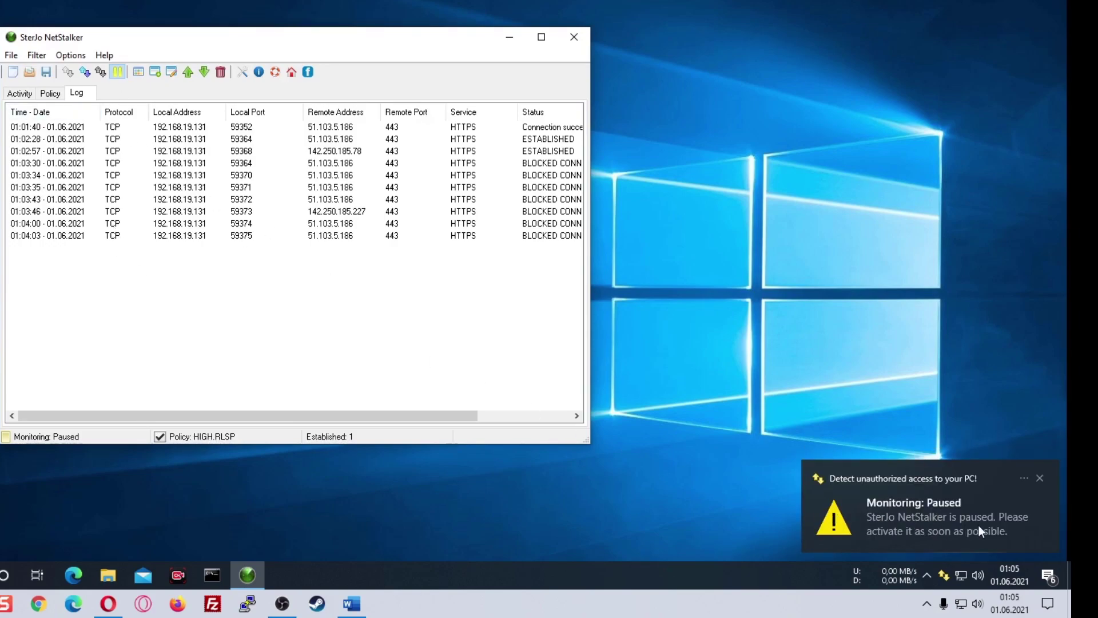
{"action": "left_click", "coordinate": [118, 74]}
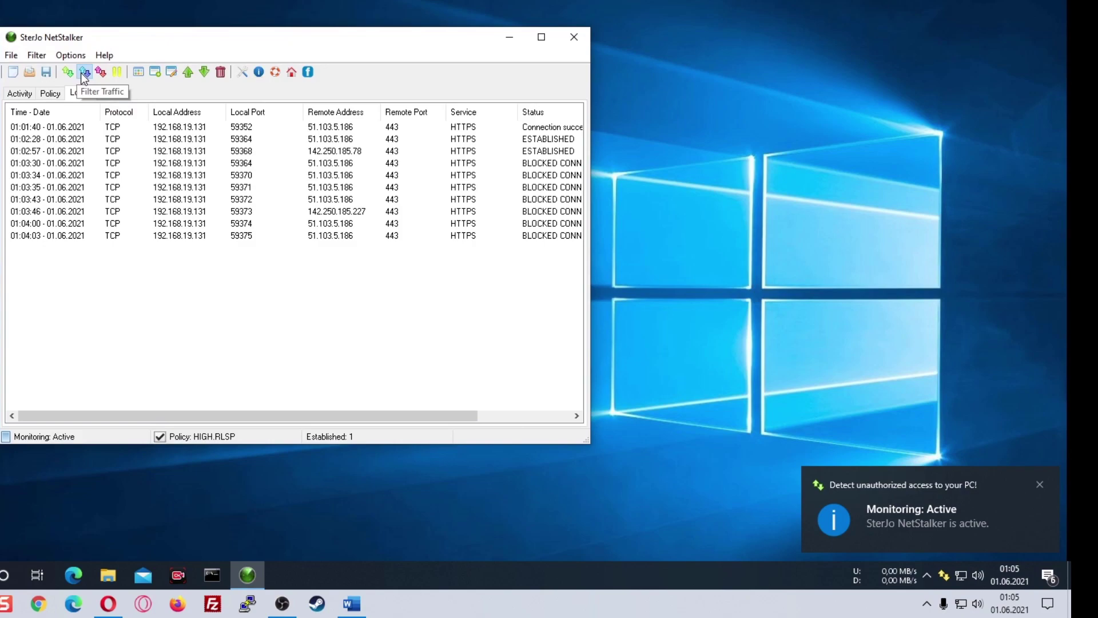
{"action": "left_click", "coordinate": [33, 57]}
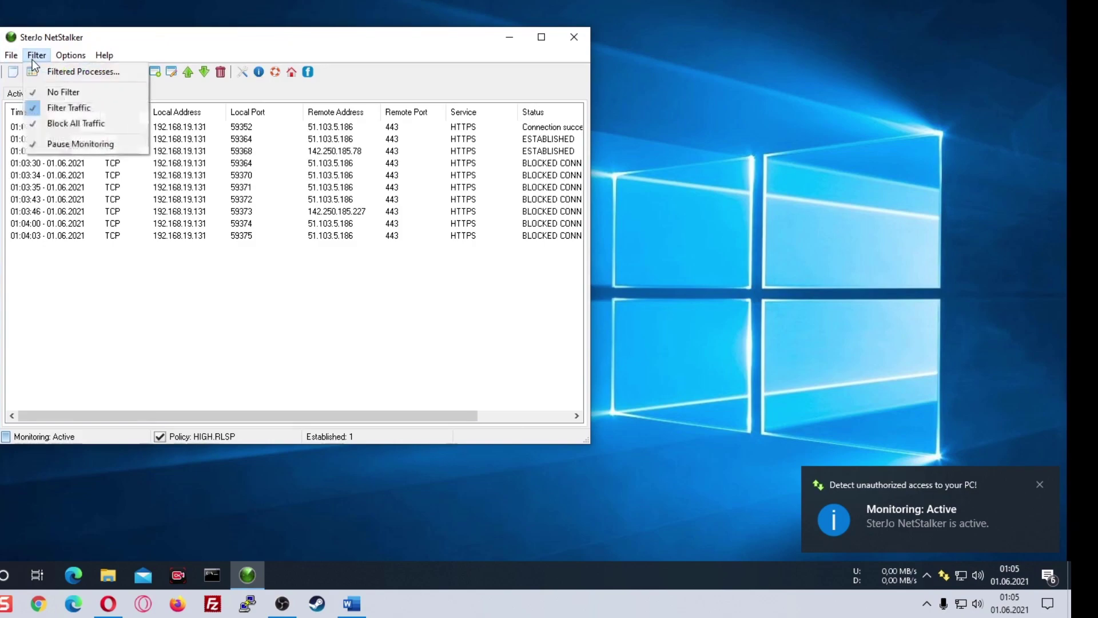
{"action": "left_click", "coordinate": [71, 108]}
- Uncover the desktop, launch the imager_1.5.exe installer and allow it to make changes to the device
{"action": "left_click_drag", "start_coordinate": [223, 32], "coordinate": [399, 15]}
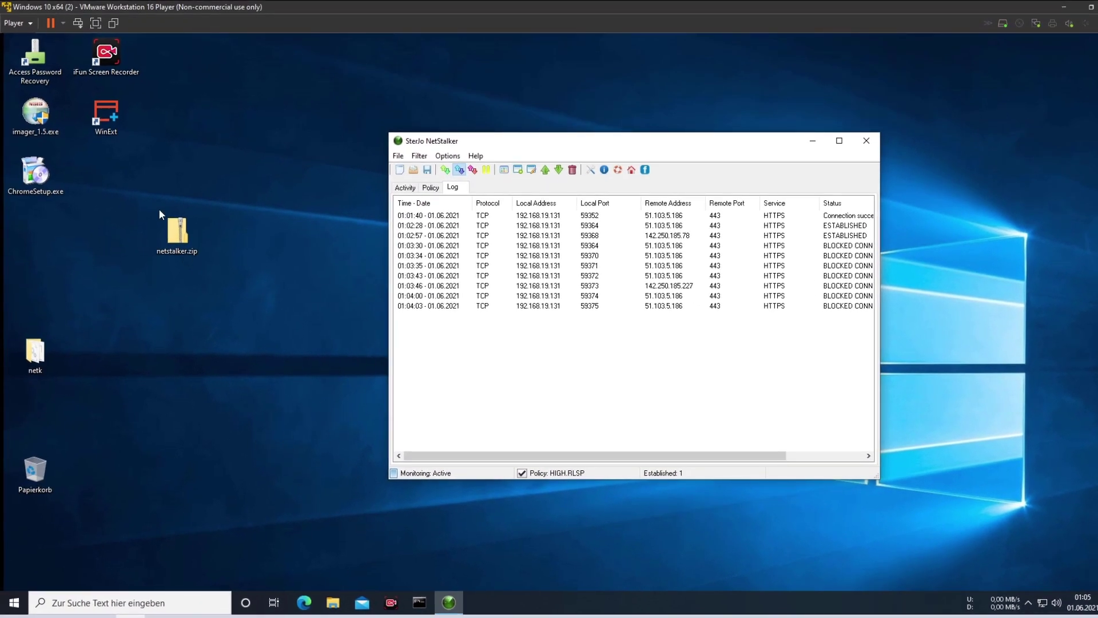
{"action": "double_click", "coordinate": [40, 115]}
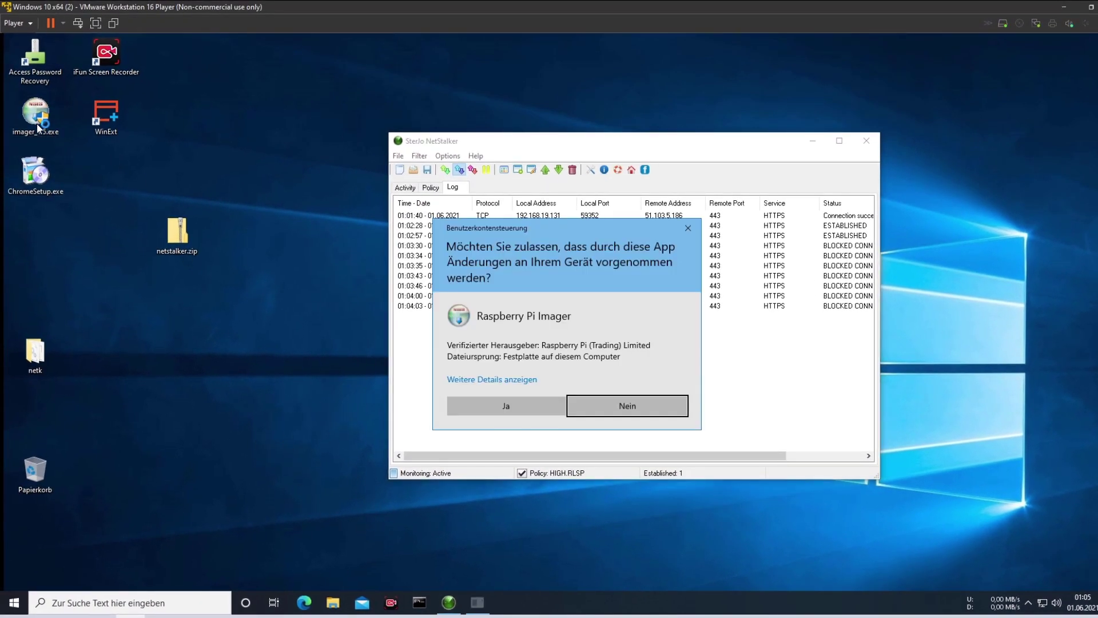
{"action": "left_click_drag", "start_coordinate": [552, 232], "coordinate": [211, 307]}
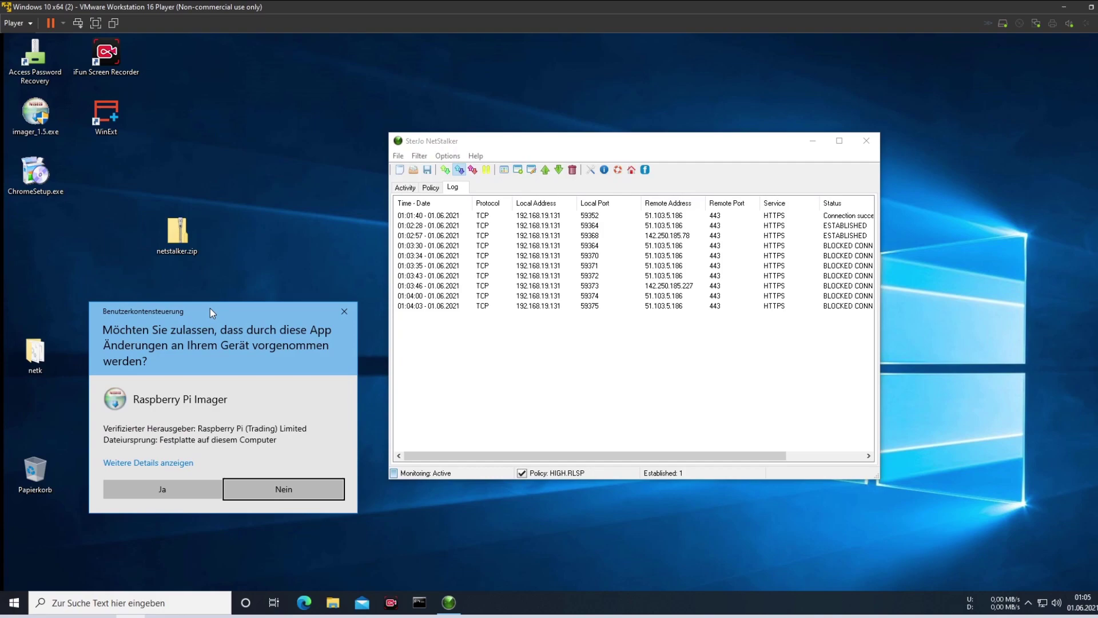
{"action": "left_click_drag", "start_coordinate": [258, 319], "coordinate": [229, 183]}
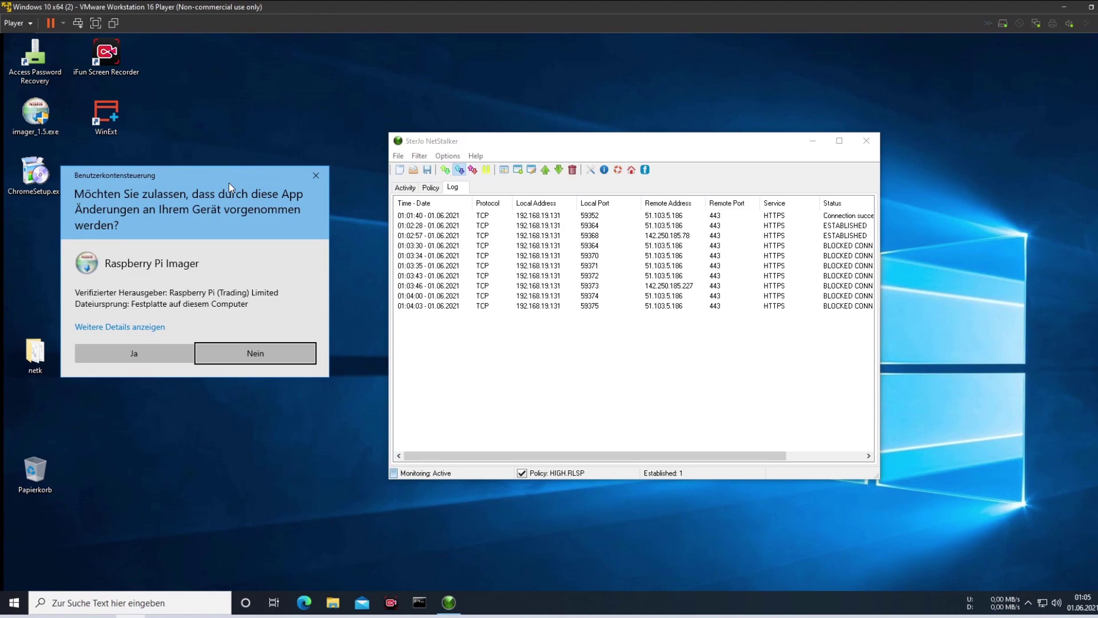
{"action": "mouse_move", "coordinate": [225, 177]}
{"action": "left_mouse_down"}
{"action": "mouse_move", "coordinate": [227, 222]}
{"action": "mouse_move", "coordinate": [245, 184]}
{"action": "left_mouse_up"}
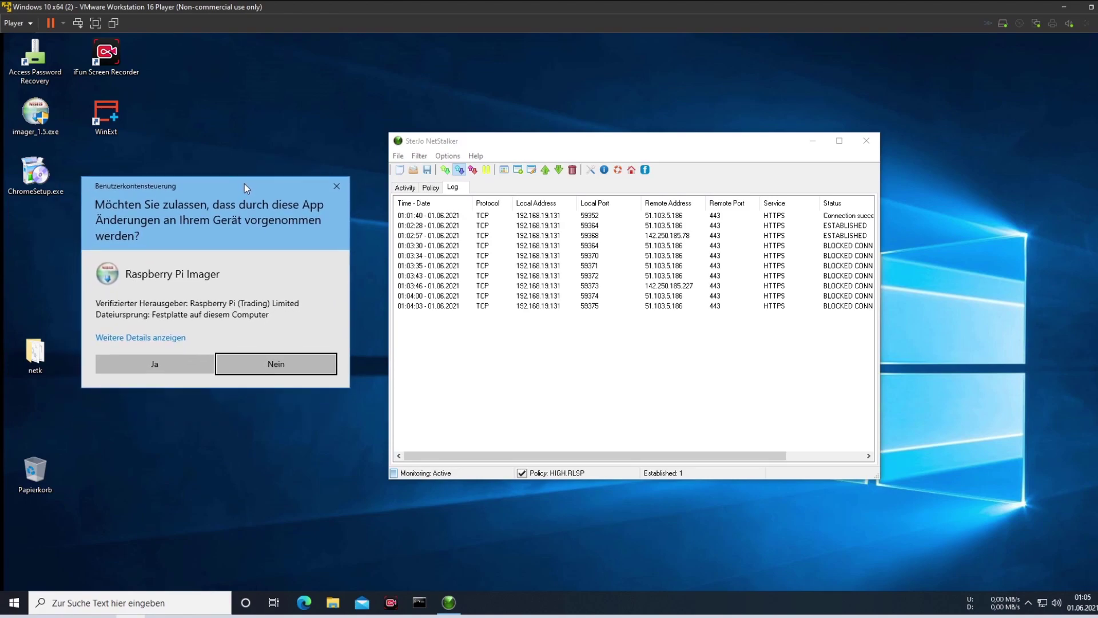
{"action": "left_click", "coordinate": [167, 366]}
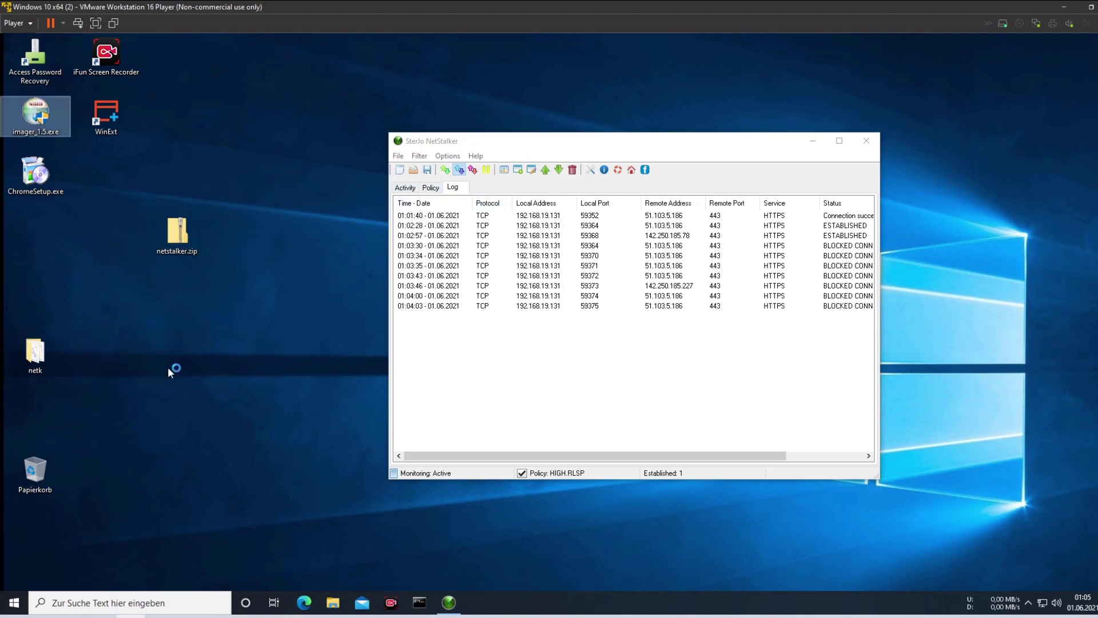
- Install Raspberry Pi Imager beside the open Activity list, run it on finishing setup and decline the newer version
{"action": "left_click_drag", "start_coordinate": [595, 215], "coordinate": [325, 218]}
{"action": "left_click", "coordinate": [429, 187]}
{"action": "left_click", "coordinate": [404, 187]}
{"action": "left_click", "coordinate": [316, 426]}
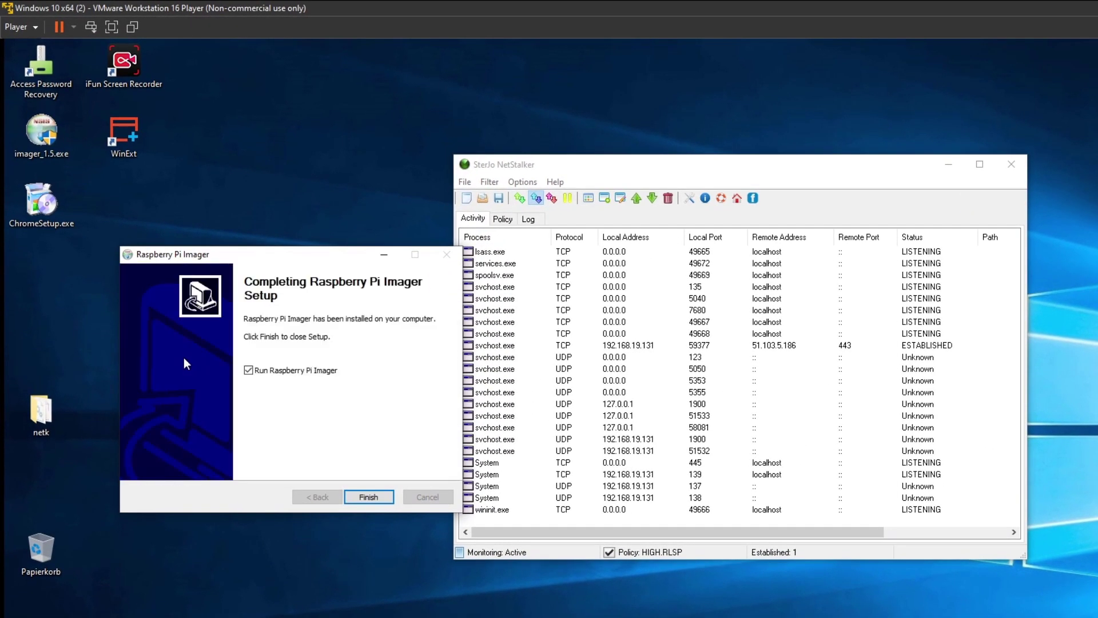
{"action": "left_click", "coordinate": [369, 496]}
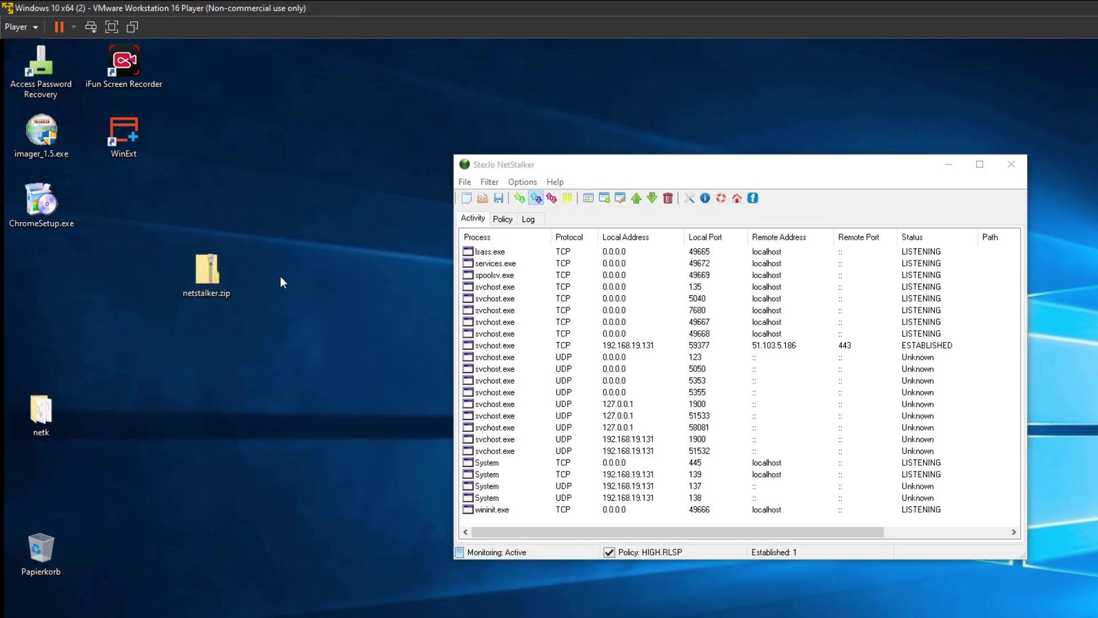
{"action": "left_click", "coordinate": [201, 328]}
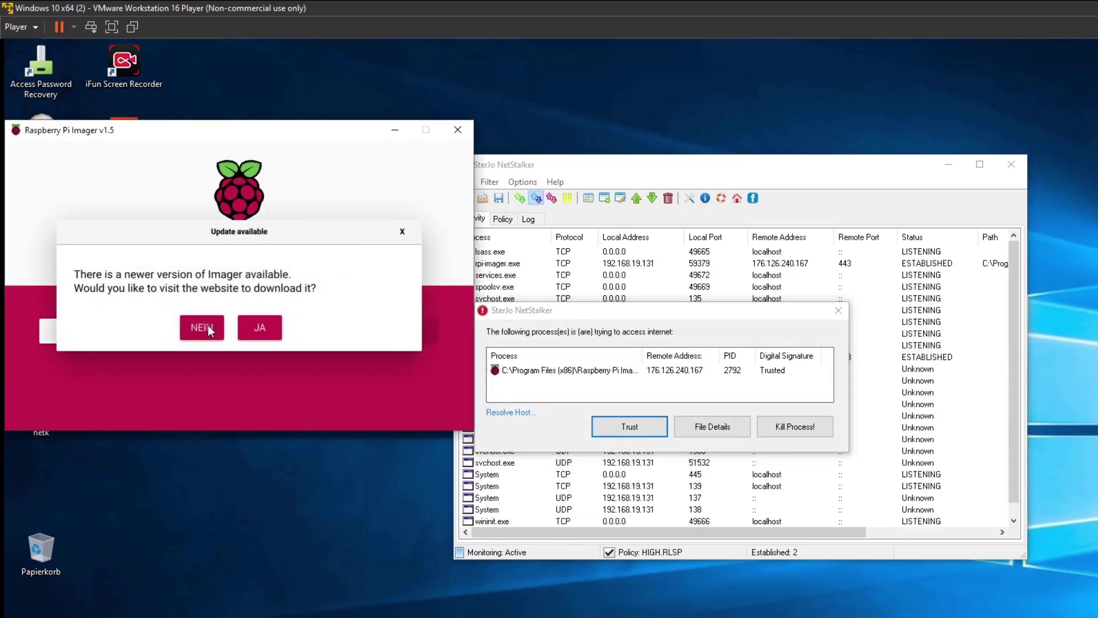
- Examine the file details and digital signature of rpi-imager.exe from the internet access alert
{"action": "left_click_drag", "start_coordinate": [575, 317], "coordinate": [395, 209]}
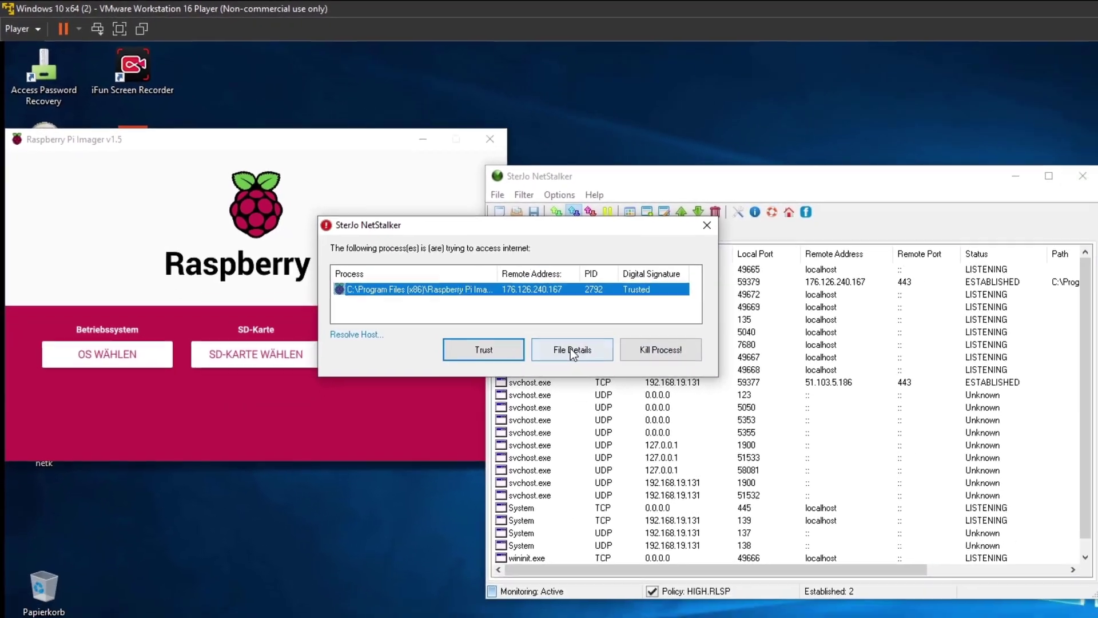
{"action": "left_click", "coordinate": [730, 445]}
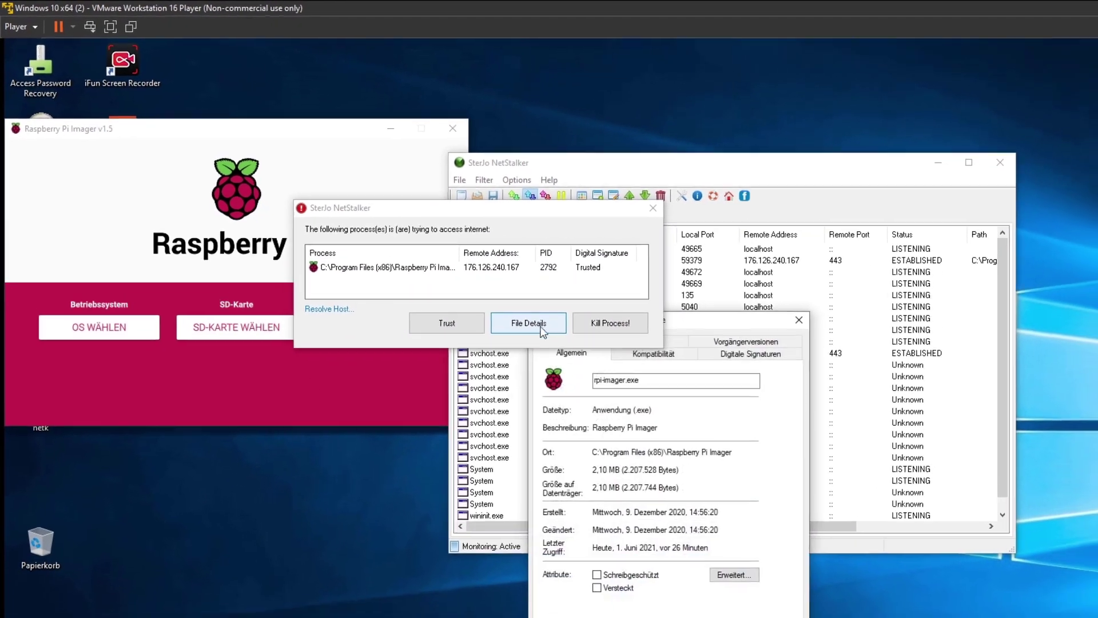
{"action": "left_click", "coordinate": [671, 330]}
{"action": "left_click", "coordinate": [572, 376]}
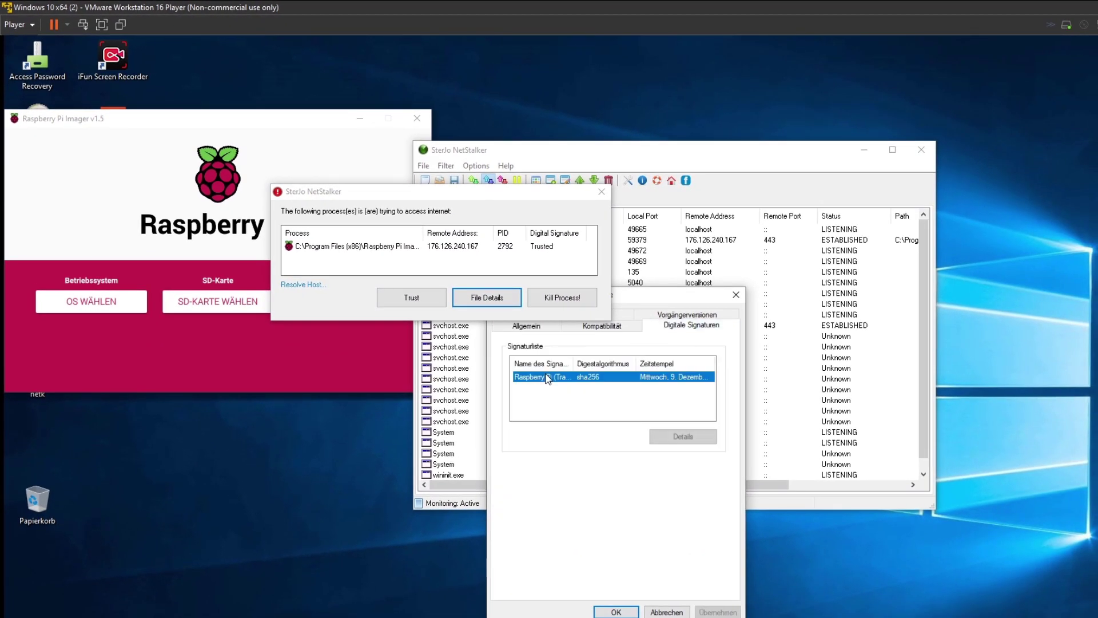
{"action": "mouse_move", "coordinate": [567, 364]}
{"action": "left_mouse_down"}
{"action": "mouse_move", "coordinate": [636, 371]}
{"action": "mouse_move", "coordinate": [575, 367]}
{"action": "left_mouse_up"}
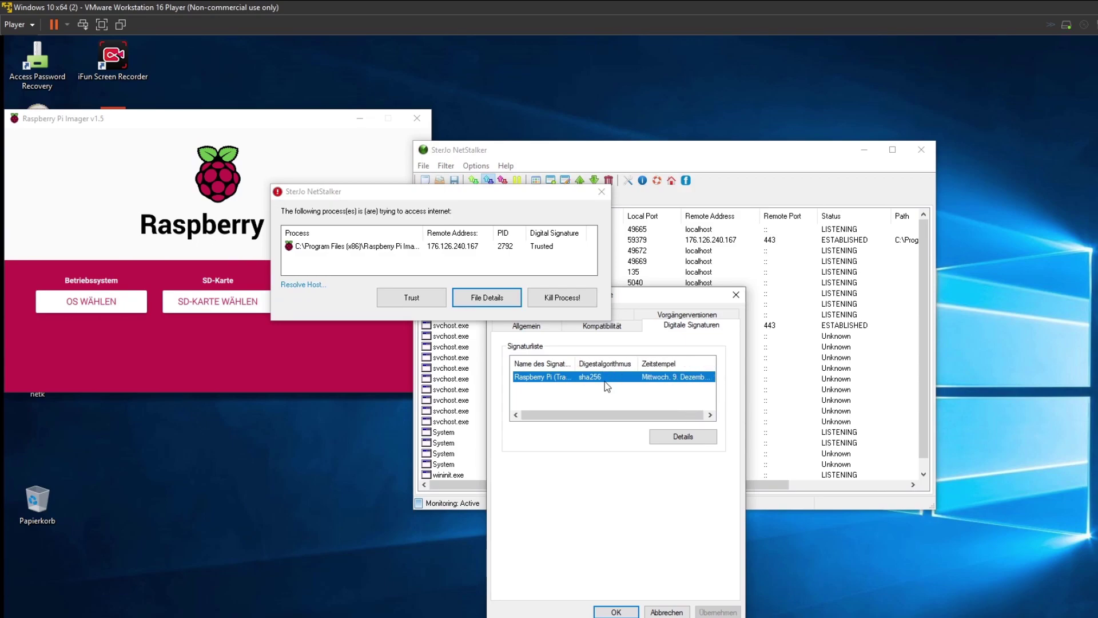
{"action": "left_click", "coordinate": [736, 295]}
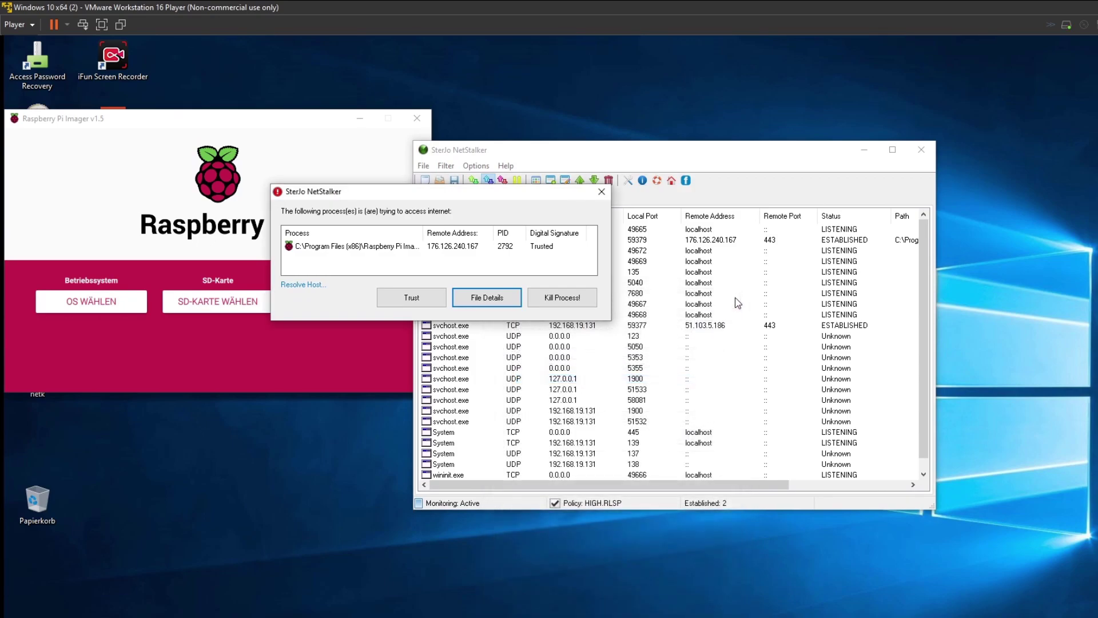
- Trust the Raspberry Pi Imager process in the alert and select its rpi-imager.exe connection in the Activity list
{"action": "left_click", "coordinate": [355, 249]}
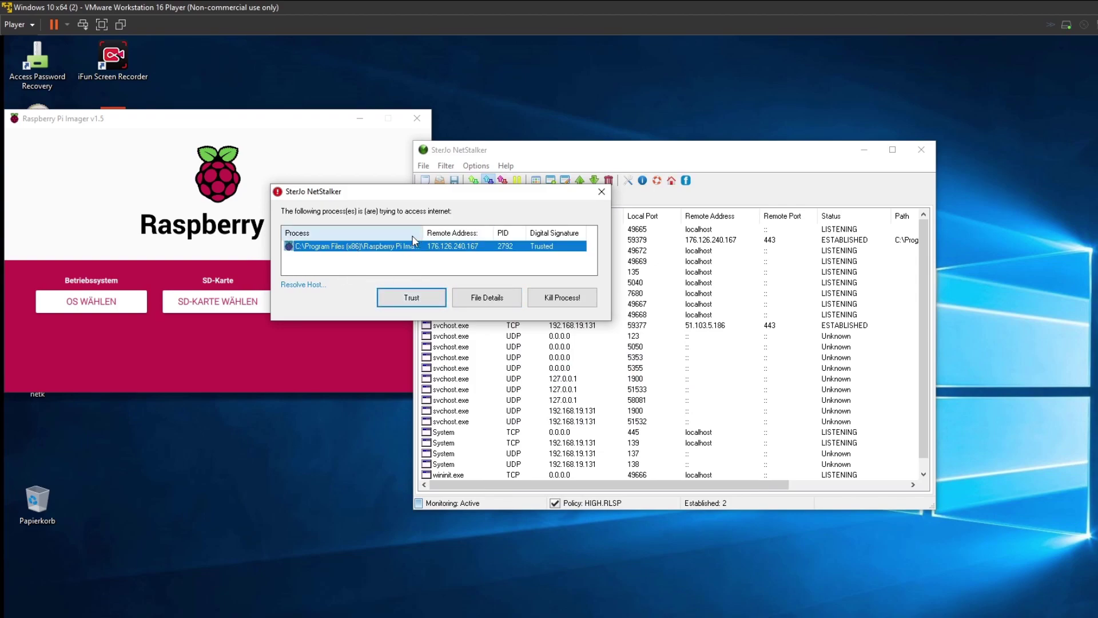
{"action": "left_click", "coordinate": [403, 300]}
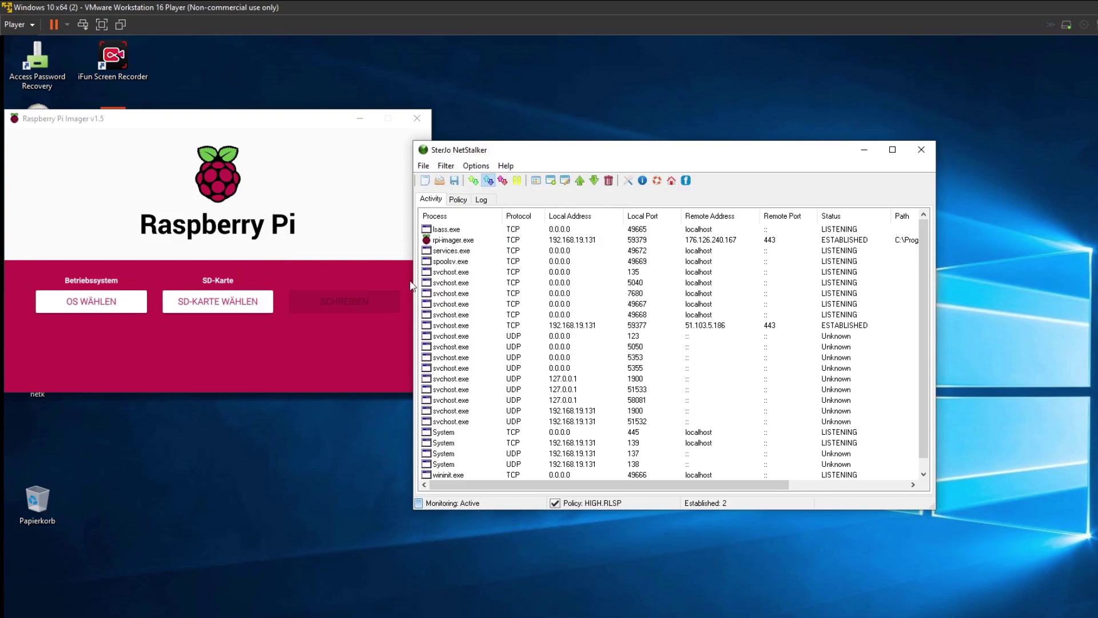
{"action": "left_click", "coordinate": [444, 252]}
{"action": "left_click", "coordinate": [441, 242]}
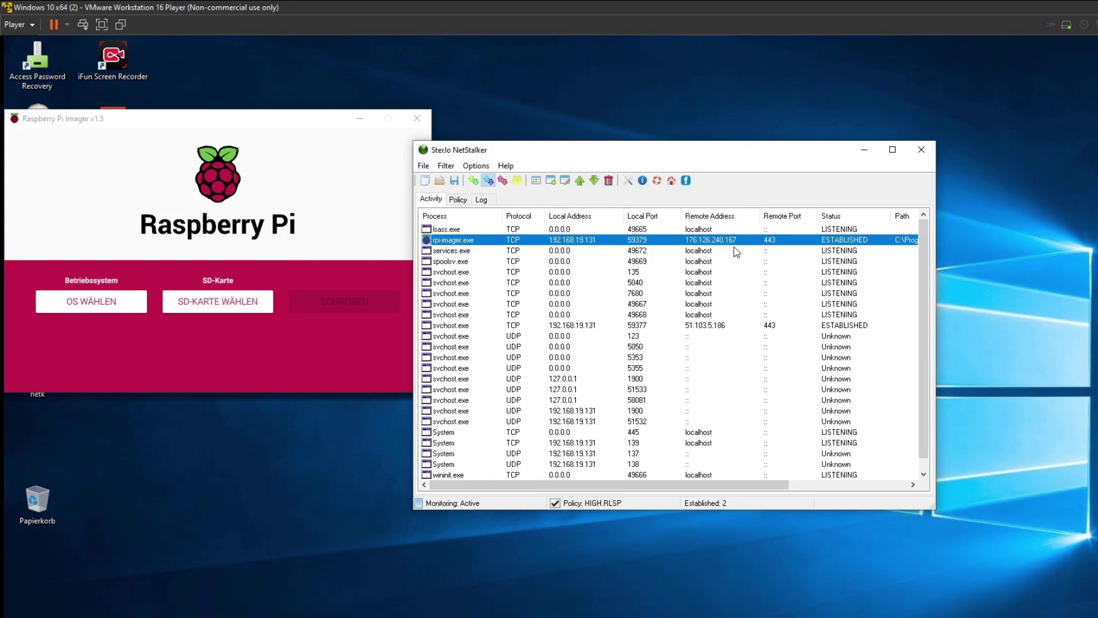
- Close Raspberry Pi Imager, check the log and policy, and select the established svchost.exe connection in the Activity list
{"action": "left_click", "coordinate": [417, 119]}
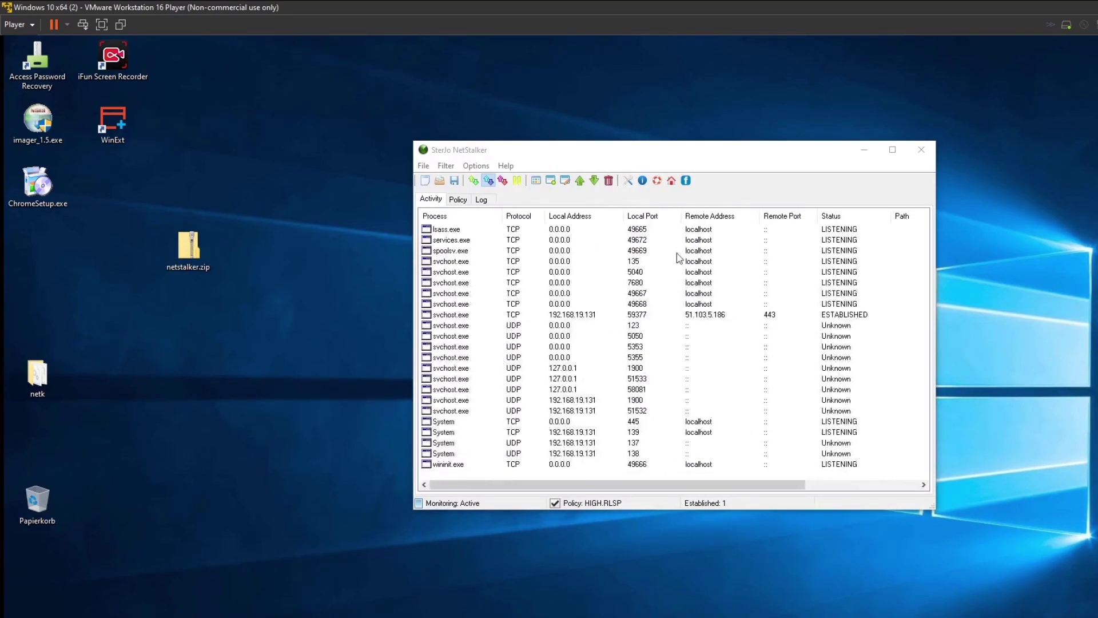
{"action": "left_click", "coordinate": [481, 199]}
{"action": "left_click", "coordinate": [461, 200]}
{"action": "left_click", "coordinate": [431, 199]}
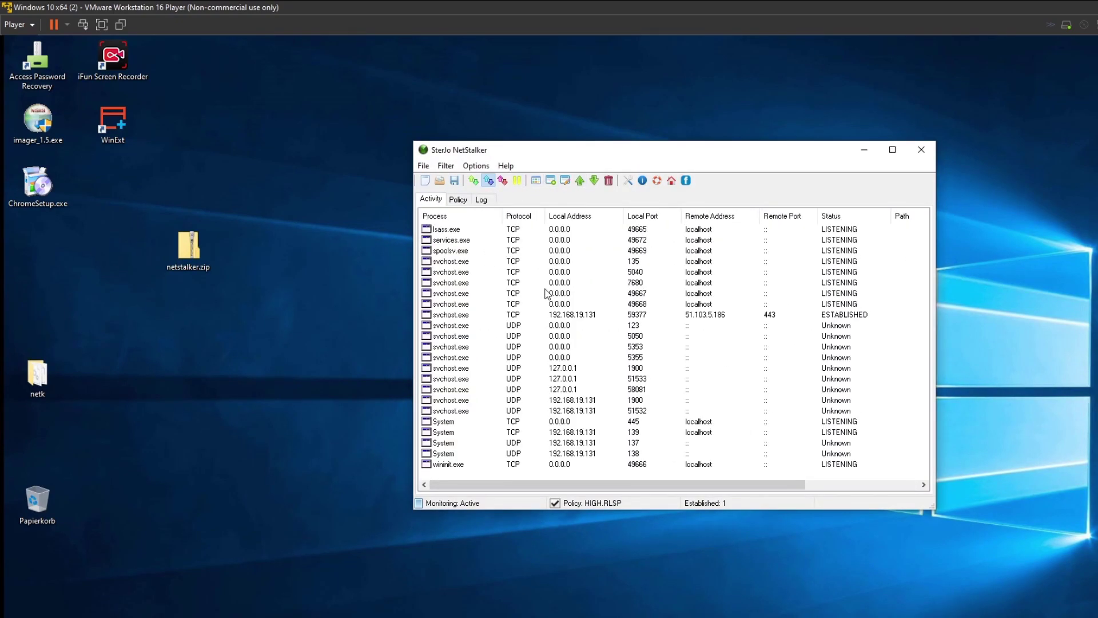
{"action": "left_click", "coordinate": [715, 319]}
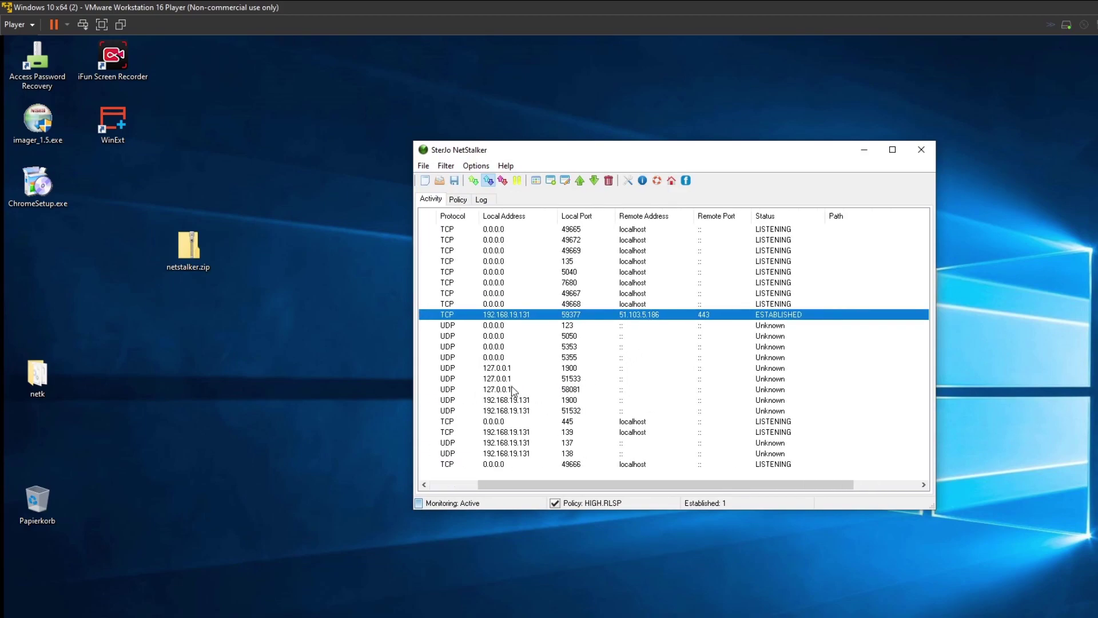
- Review the Policy and Activity lists and display the log of established and blocked connections
{"action": "left_click", "coordinate": [484, 200]}
{"action": "left_click", "coordinate": [458, 200]}
{"action": "left_click", "coordinate": [436, 201]}
{"action": "left_click", "coordinate": [481, 200]}
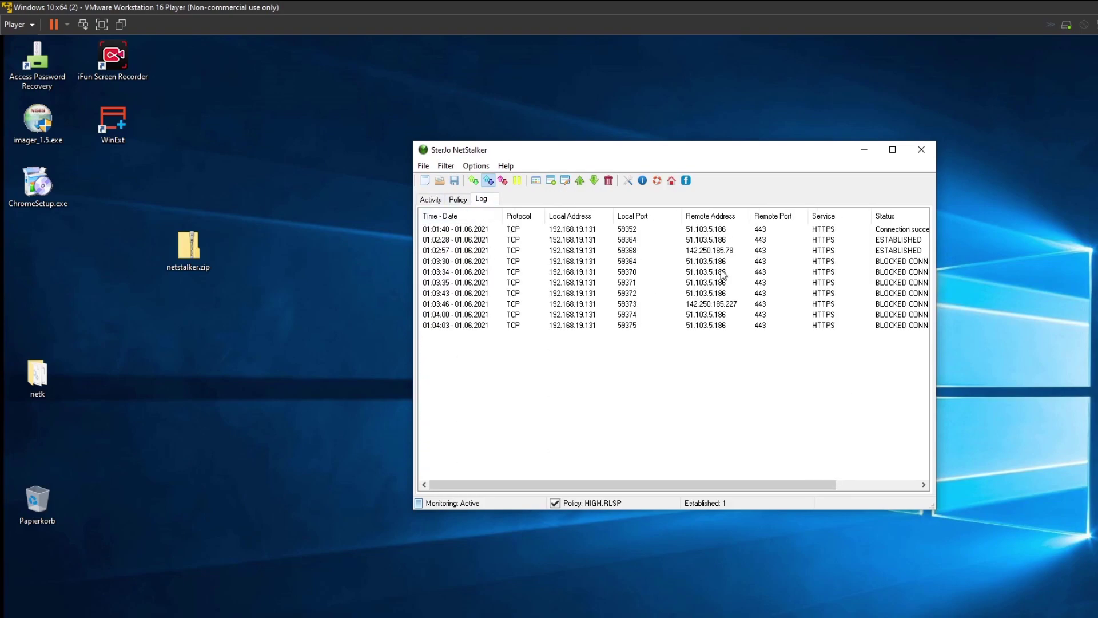
- Enable event logging for the SMTP (Outgoing Mail Server) rule in the policy and apply the modification
{"action": "left_click_drag", "start_coordinate": [551, 158], "coordinate": [655, 181]}
{"action": "left_click", "coordinate": [562, 222]}
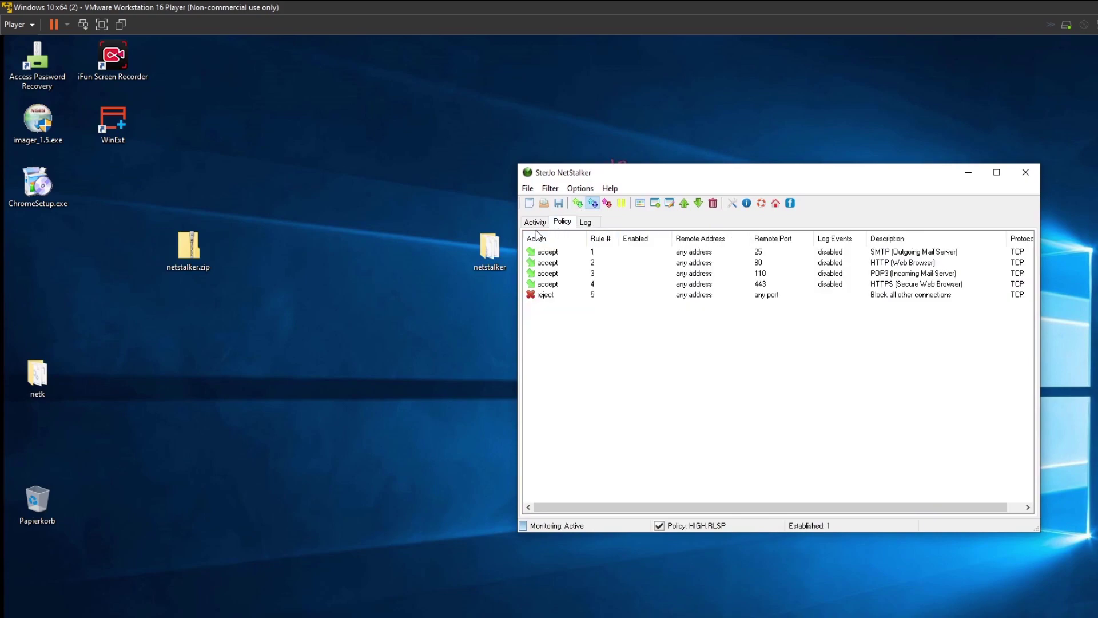
{"action": "double_click", "coordinate": [834, 255]}
{"action": "left_click", "coordinate": [742, 360]}
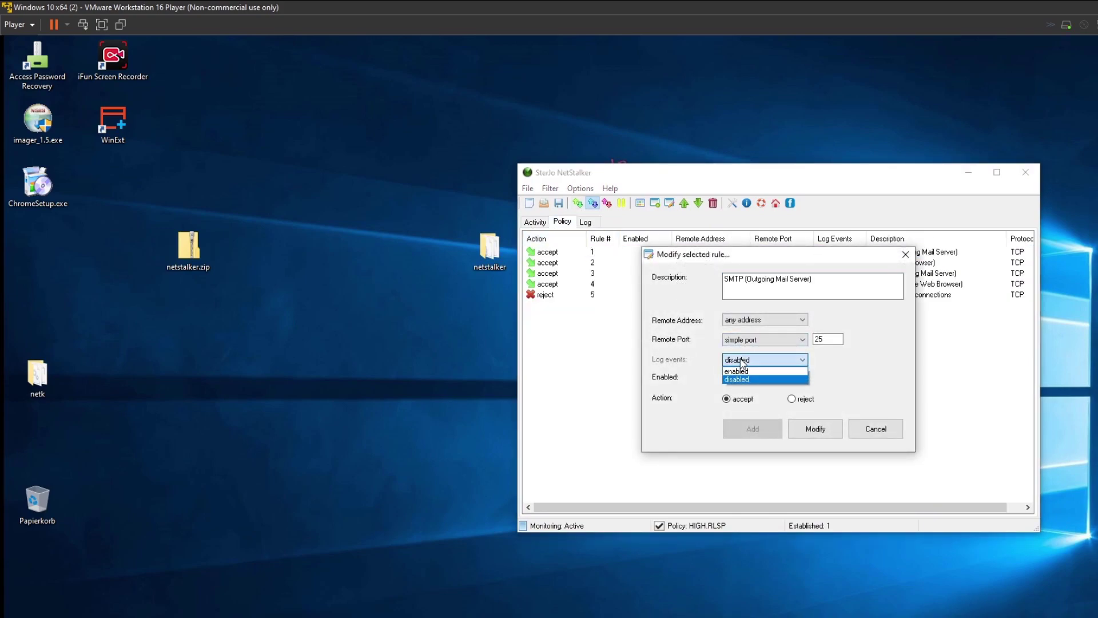
{"action": "left_click", "coordinate": [736, 370]}
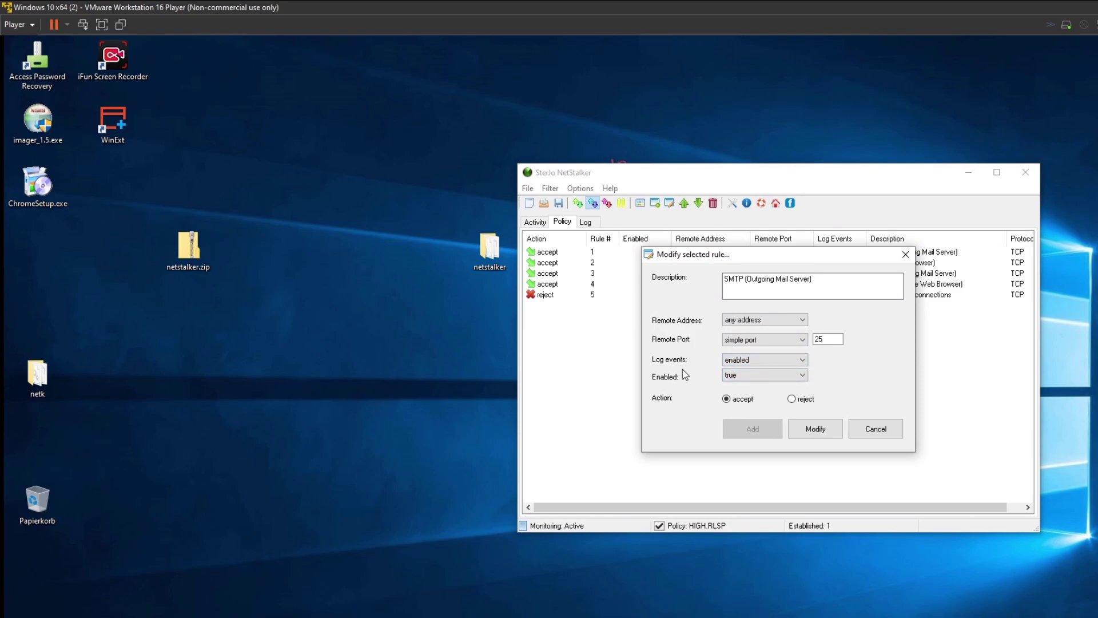
{"action": "left_click", "coordinate": [816, 429]}
{"action": "left_click", "coordinate": [652, 379]}
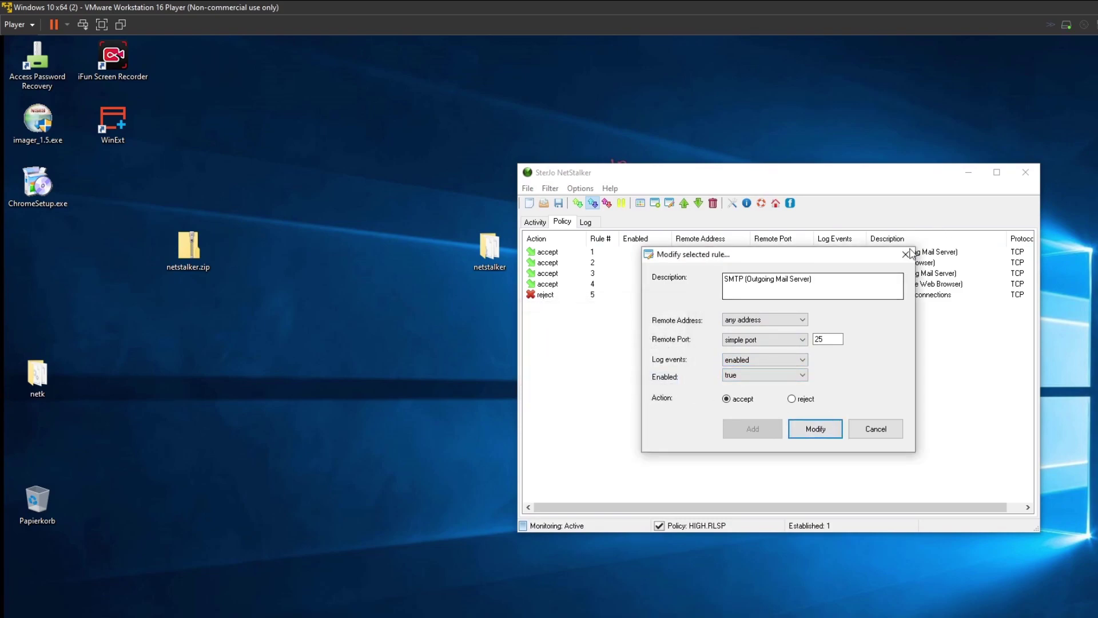
{"action": "left_click", "coordinate": [906, 254]}
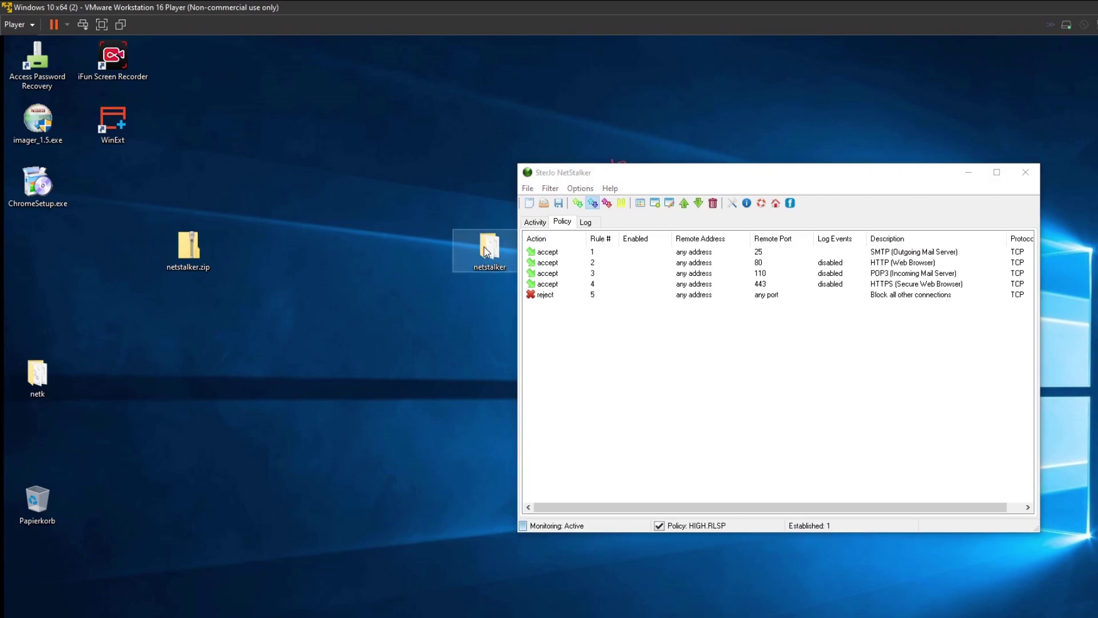
- Open the saved log 01.06.2021.sjl from the Logs subfolder of the netstalker folder on the desktop
{"action": "double_click", "coordinate": [486, 253]}
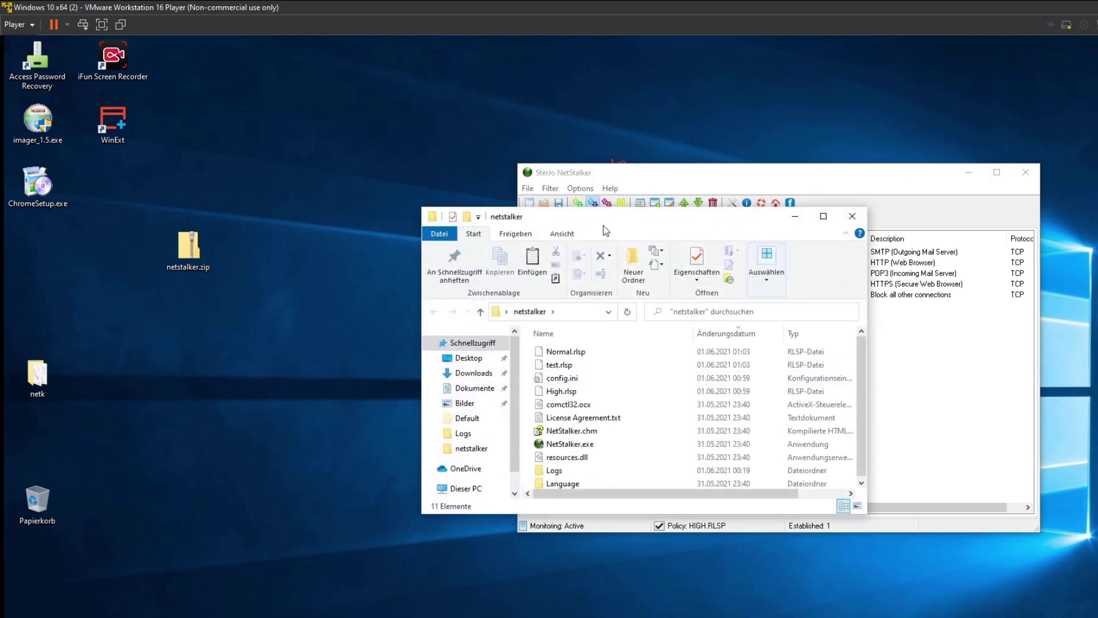
{"action": "left_click_drag", "start_coordinate": [605, 230], "coordinate": [314, 58]}
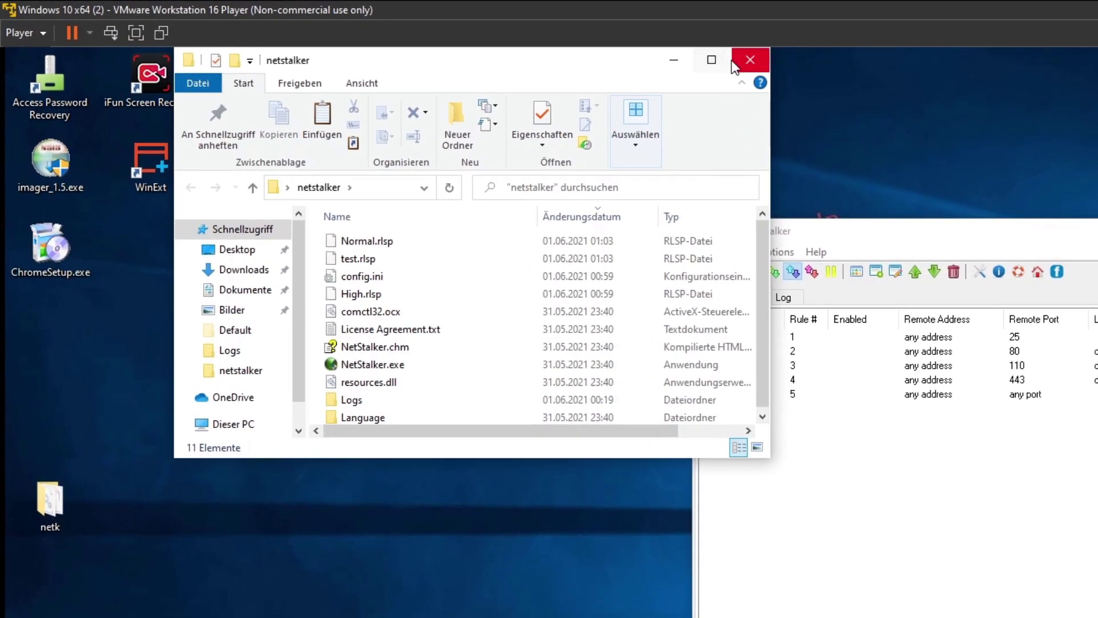
{"action": "left_click", "coordinate": [736, 66]}
{"action": "double_click", "coordinate": [655, 338]}
{"action": "scroll", "coordinate": [432, 355], "scroll_direction": "down", "scroll_amount": 1}
{"action": "left_click", "coordinate": [377, 361]}
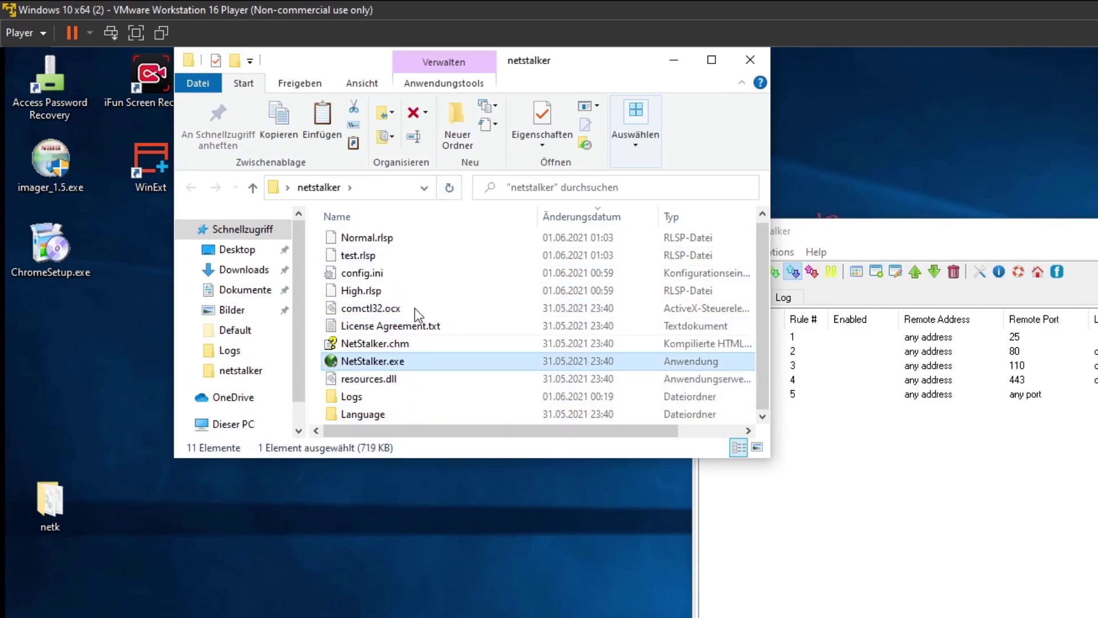
{"action": "double_click", "coordinate": [349, 398]}
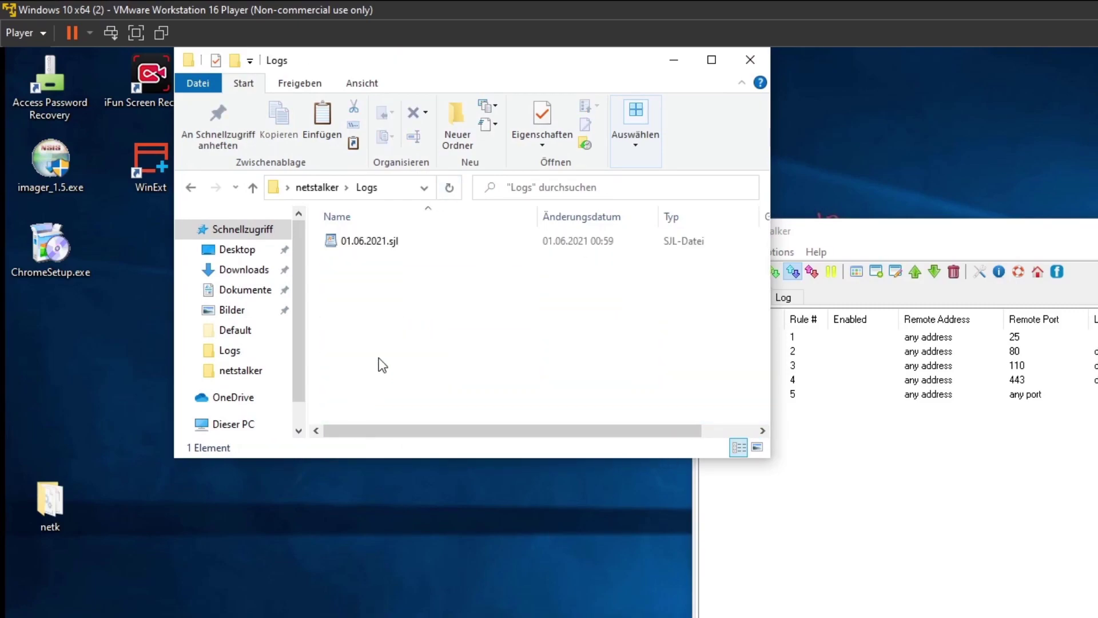
{"action": "left_click", "coordinate": [362, 243]}
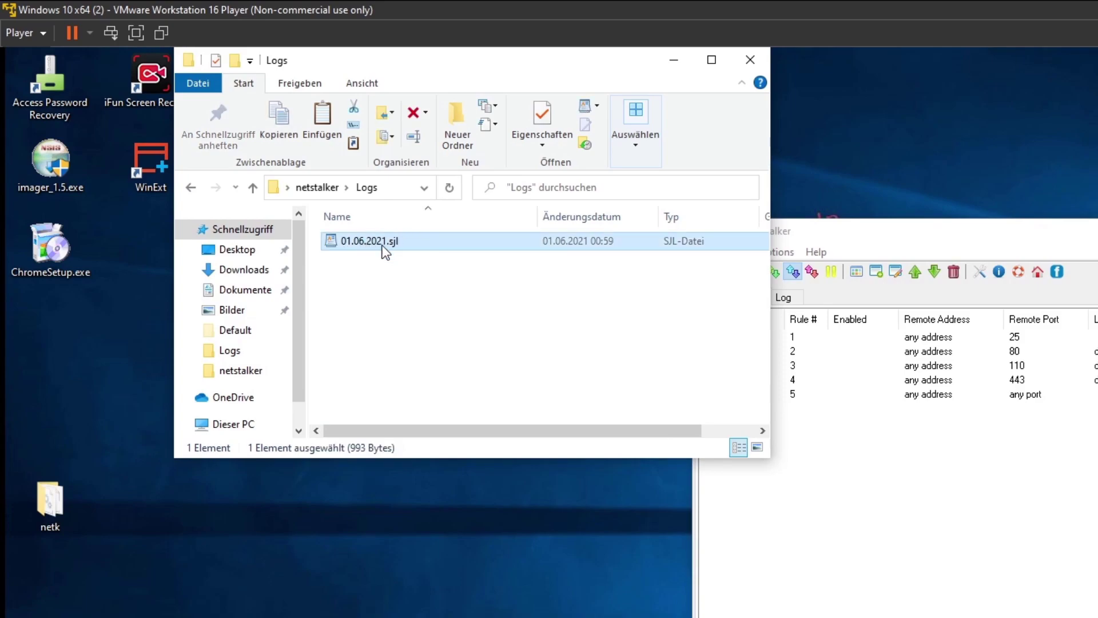
{"action": "double_click", "coordinate": [410, 243]}
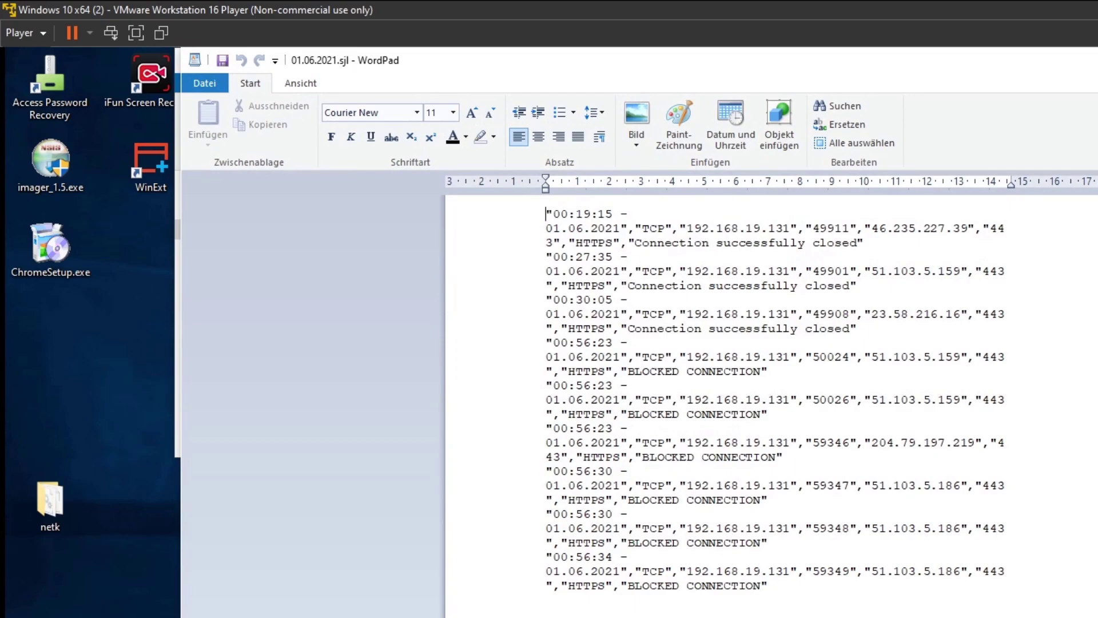
- Examine the last blocked connection entry in the log file, including its time, addresses, ports and status
{"action": "double_click", "coordinate": [653, 585]}
{"action": "left_click", "coordinate": [694, 584]}
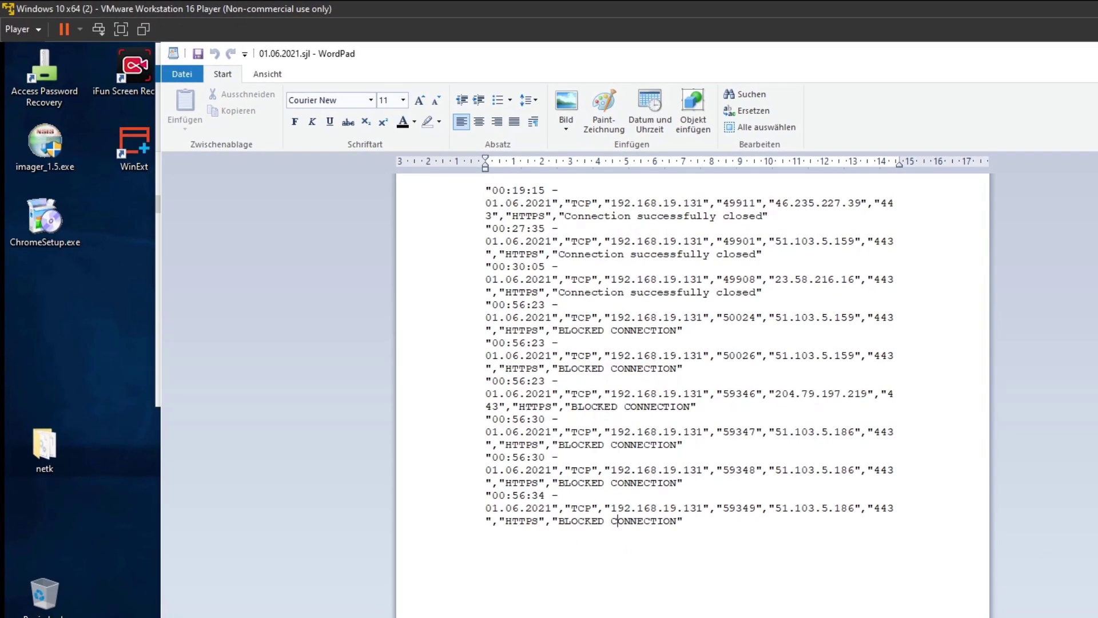
{"action": "left_click_drag", "start_coordinate": [492, 496], "coordinate": [874, 508]}
{"action": "left_click", "coordinate": [485, 533]}
{"action": "double_click", "coordinate": [882, 508]}
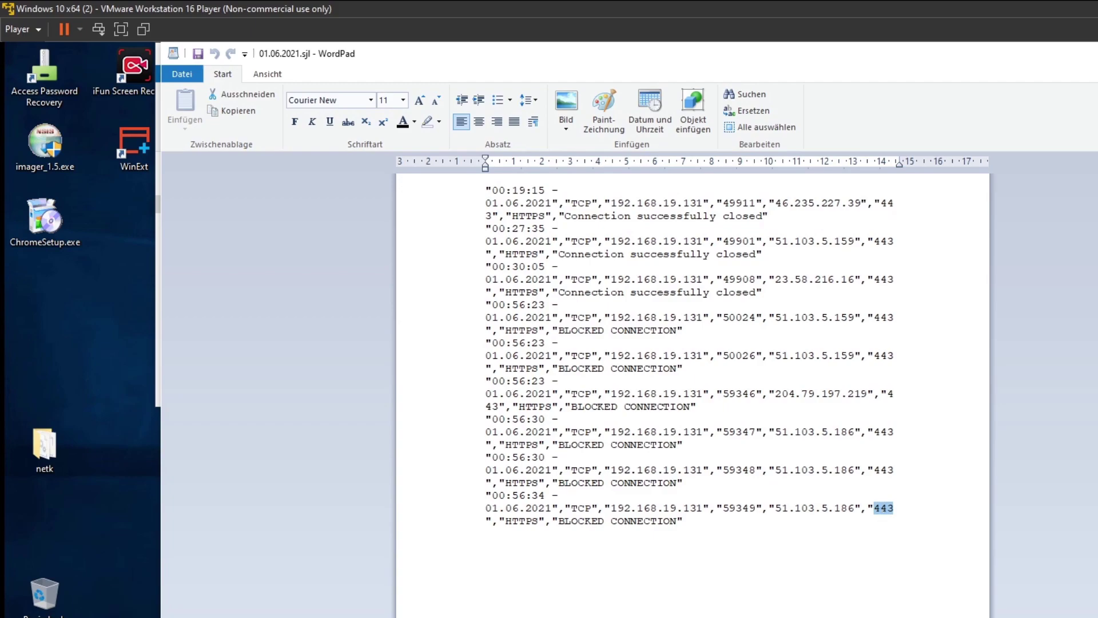
{"action": "left_click_drag", "start_coordinate": [558, 521], "coordinate": [485, 190]}
{"action": "left_click", "coordinate": [690, 536]}
{"action": "double_click", "coordinate": [742, 508]}
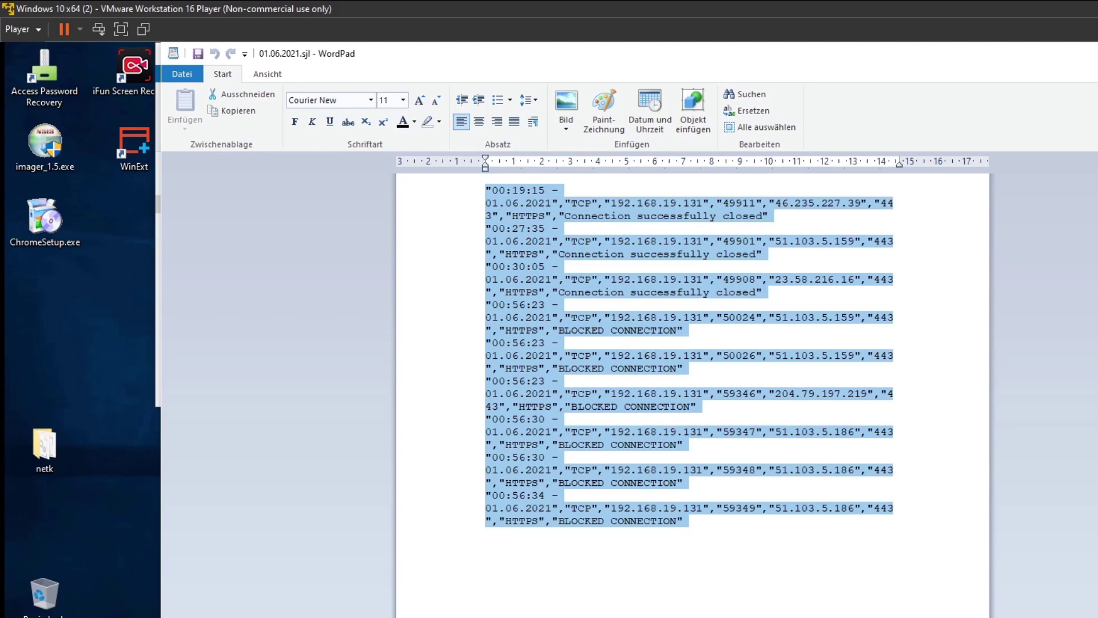
- Compare the blocked and successfully closed entries in the log file, and close the document and the Logs folder
{"action": "left_click", "coordinate": [684, 330]}
{"action": "left_click_drag", "start_coordinate": [557, 330], "coordinate": [498, 356]}
{"action": "left_click", "coordinate": [565, 342]}
{"action": "left_click_drag", "start_coordinate": [559, 291], "coordinate": [833, 295]}
{"action": "left_click_drag", "start_coordinate": [559, 291], "coordinate": [768, 293]}
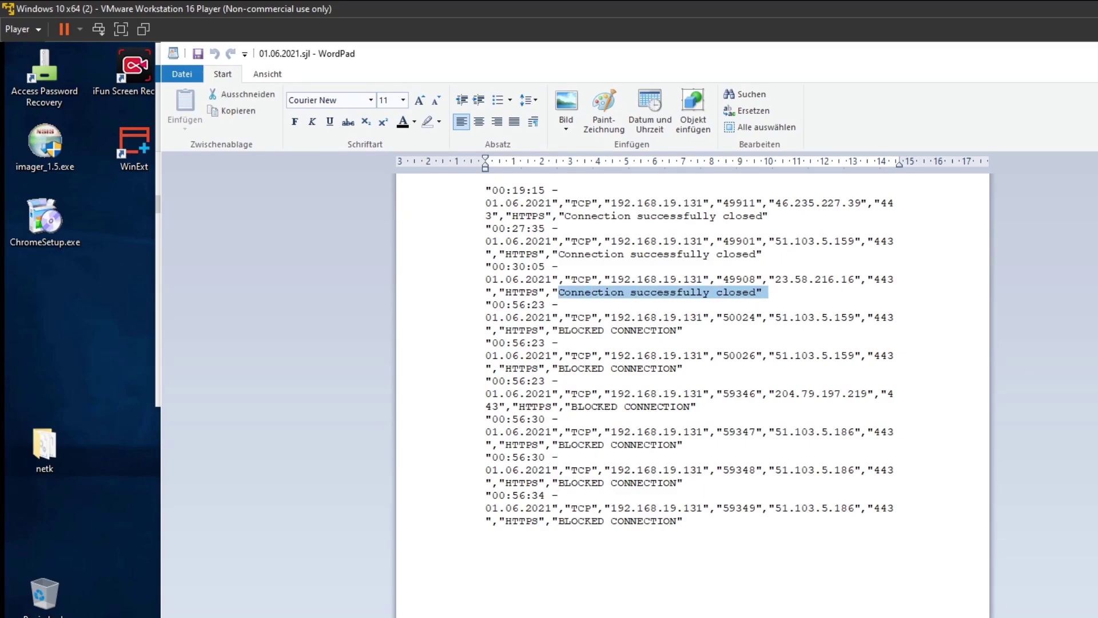
{"action": "left_click_drag", "start_coordinate": [553, 266], "coordinate": [684, 279]}
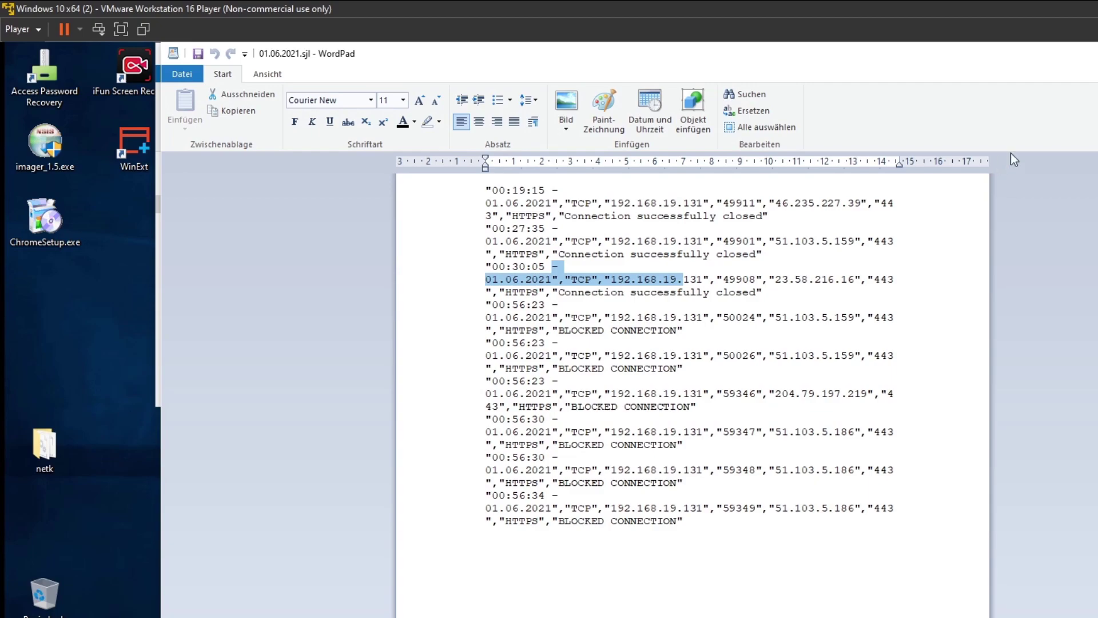
{"action": "key", "text": "alt+F4"}
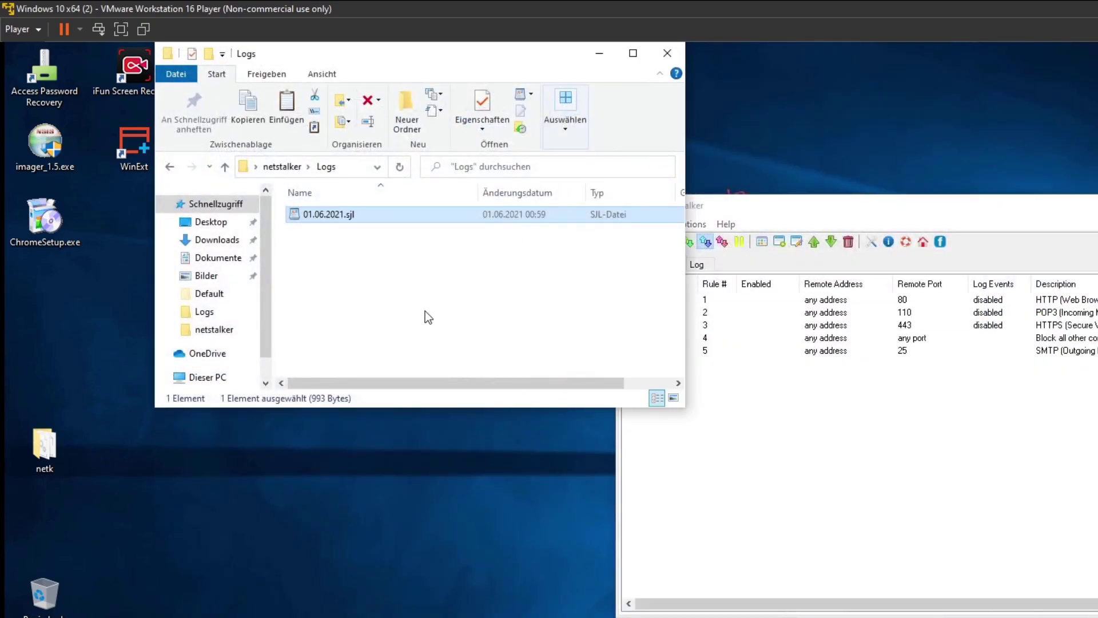
{"action": "left_click", "coordinate": [667, 54]}
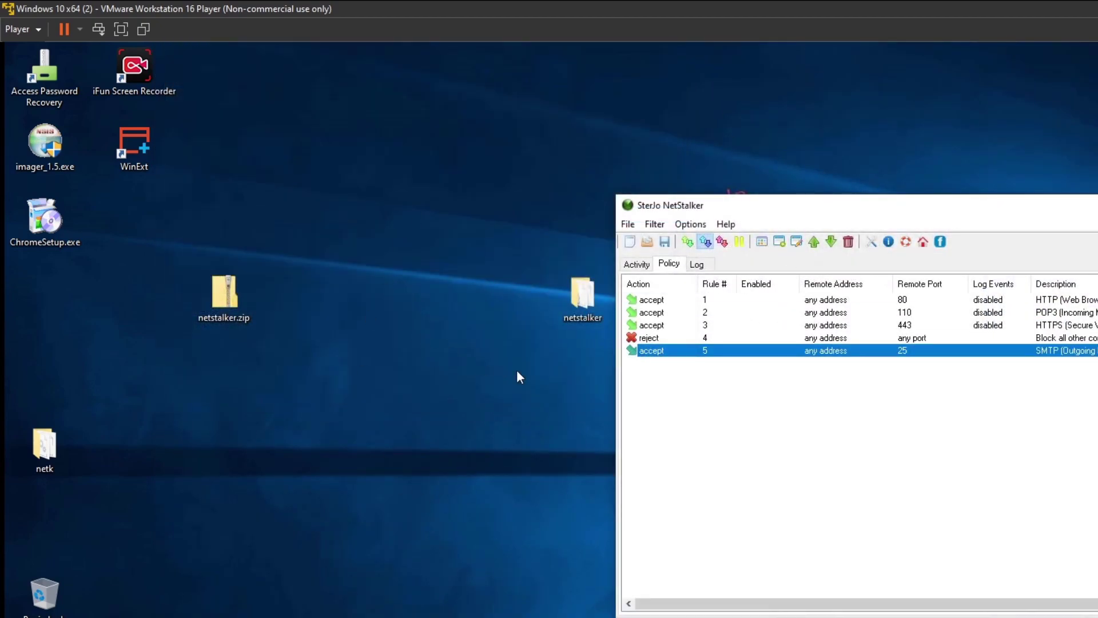
- Move the "Block all other connections" reject rule below the SMTP rule in the policy
{"action": "left_click_drag", "start_coordinate": [769, 209], "coordinate": [589, 194]}
{"action": "left_click", "coordinate": [467, 340]}
{"action": "left_click", "coordinate": [508, 318]}
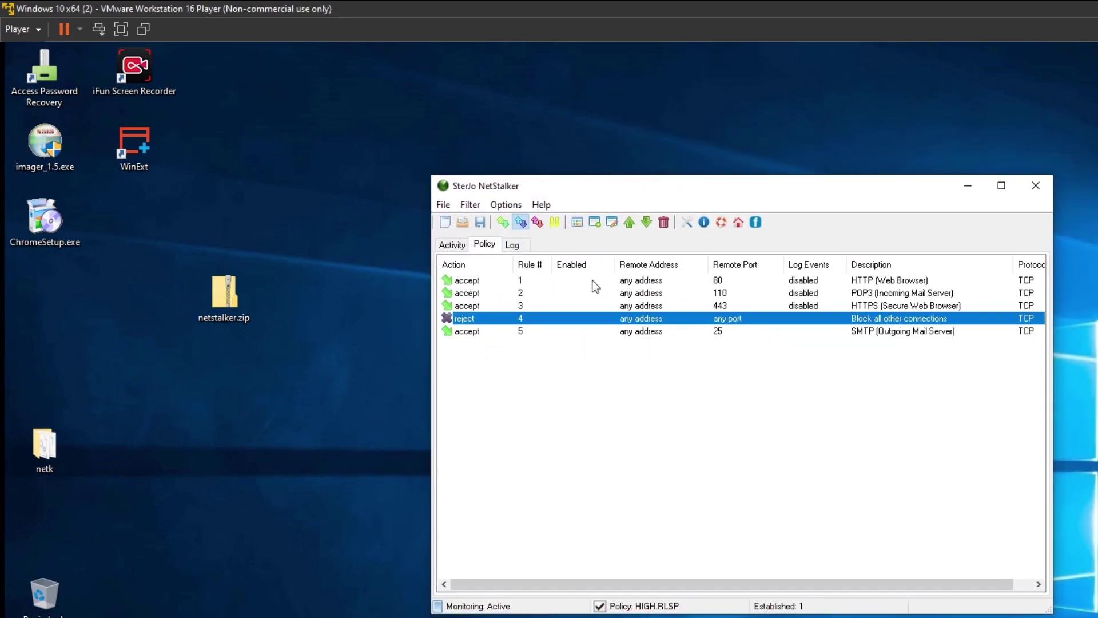
{"action": "left_click", "coordinate": [646, 222]}
{"action": "left_click_drag", "start_coordinate": [460, 319], "coordinate": [464, 260]}
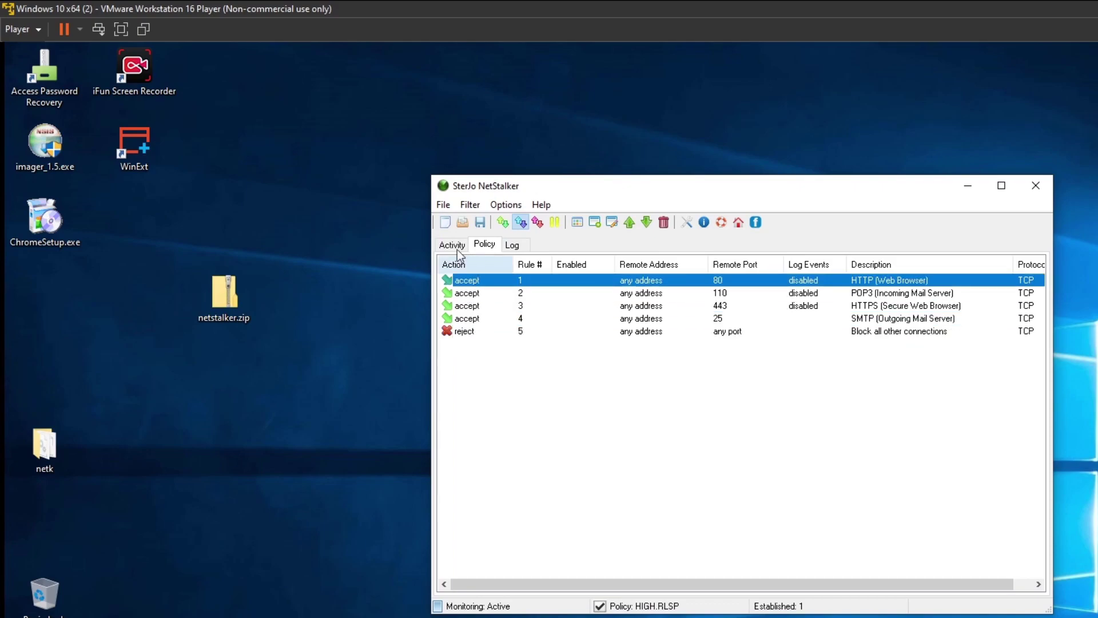
- Return to the log, turn off Display UDP Protocol and toggle it back on
{"action": "left_click", "coordinate": [458, 245]}
{"action": "left_click", "coordinate": [512, 245]}
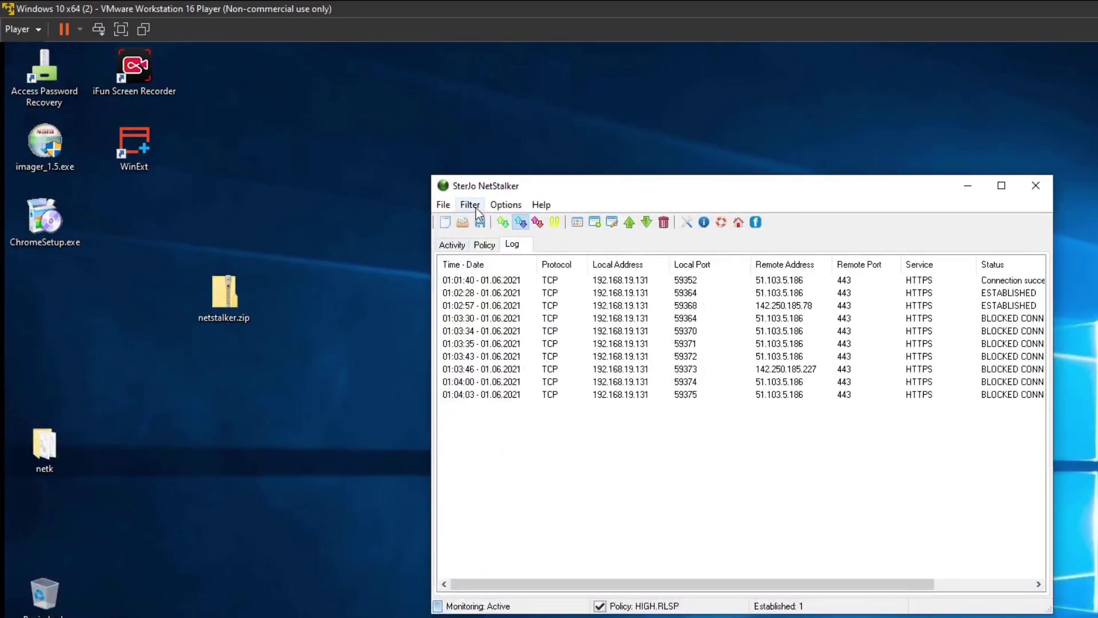
{"action": "left_click", "coordinate": [508, 205]}
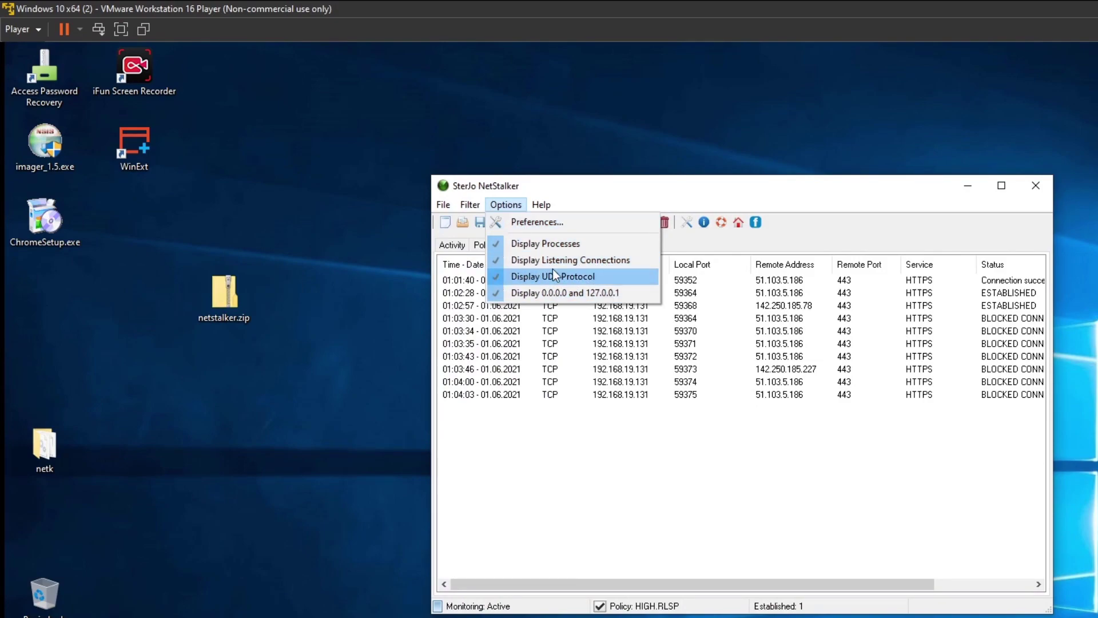
{"action": "left_click", "coordinate": [590, 275]}
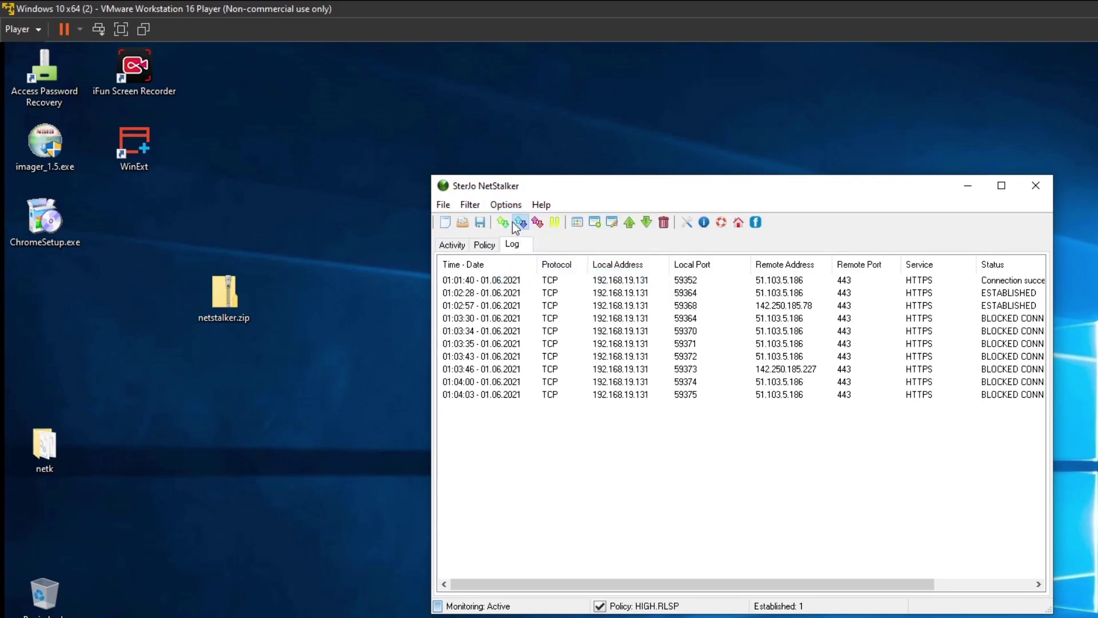
{"action": "key", "text": "alt+o"}
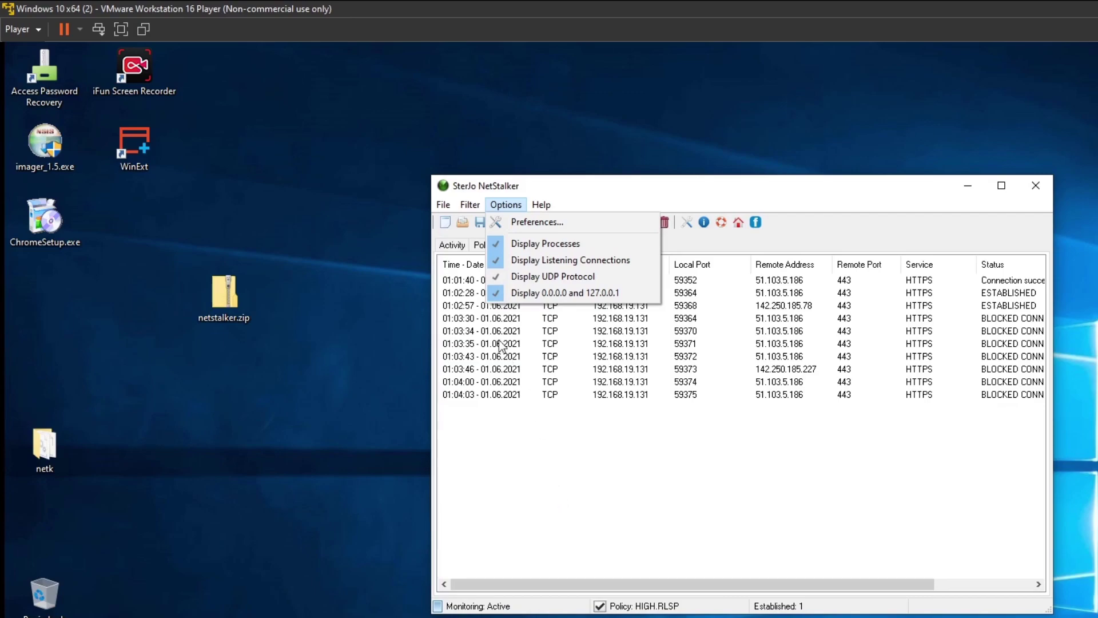
{"action": "left_click", "coordinate": [498, 279]}
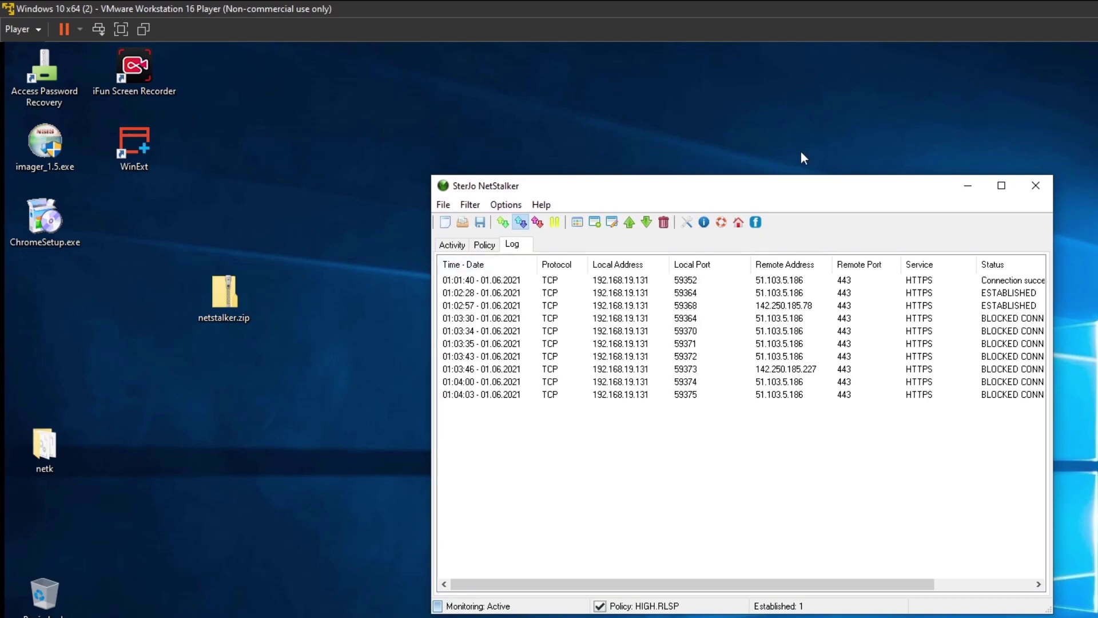
- Look over the policy file commands, dismiss them and minimize the NetStalker window
{"action": "left_click", "coordinate": [442, 204]}
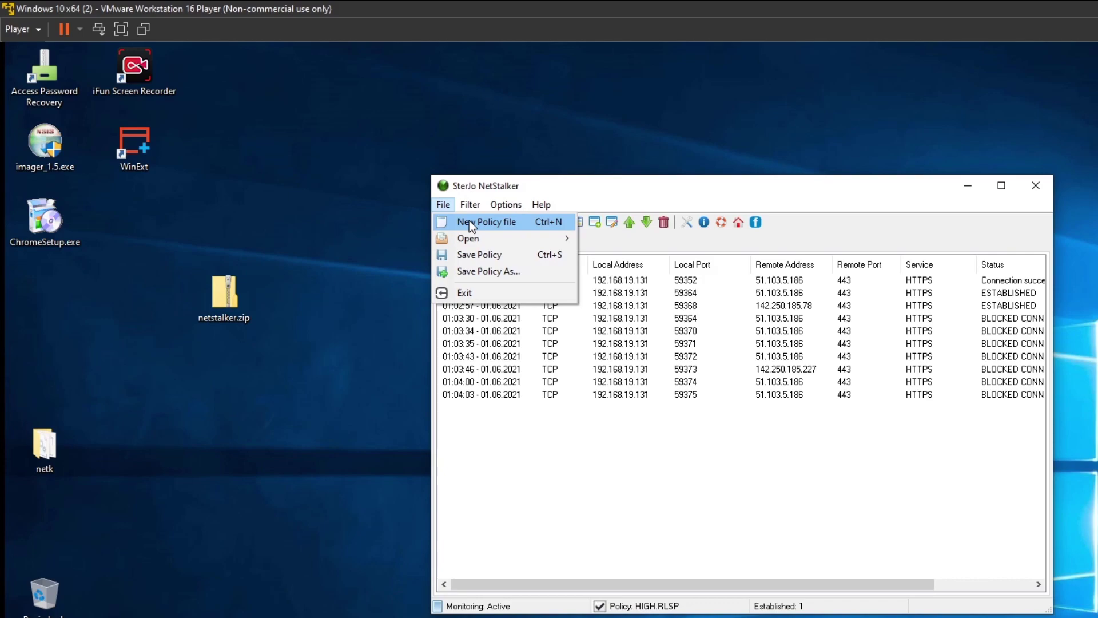
{"action": "mouse_move", "coordinate": [505, 206]}
{"action": "left_click", "coordinate": [581, 195]}
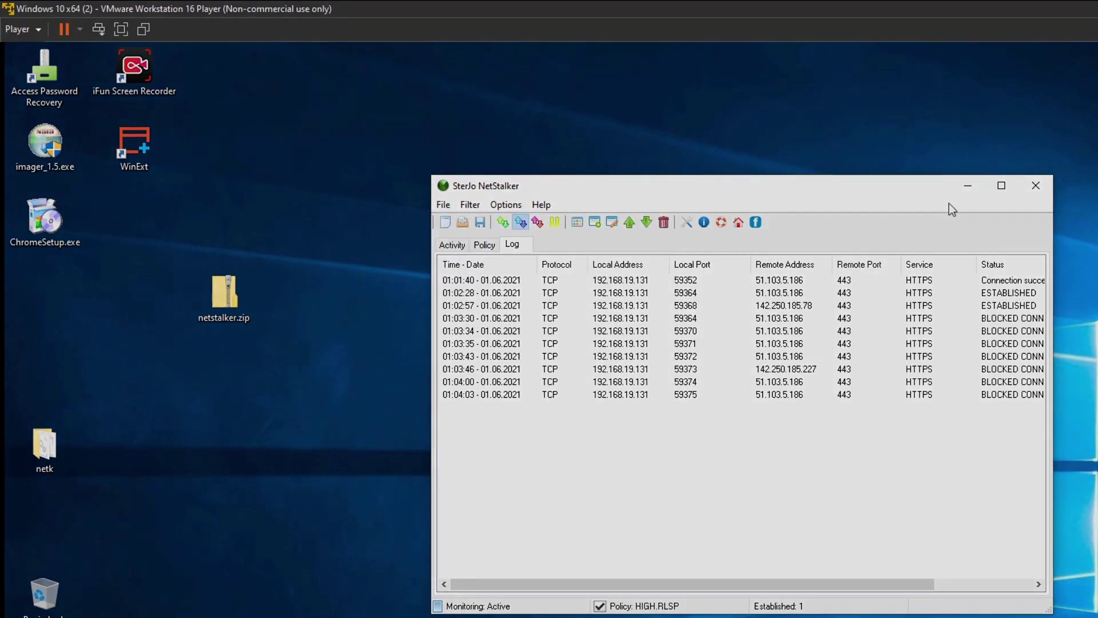
{"action": "left_click", "coordinate": [968, 185]}
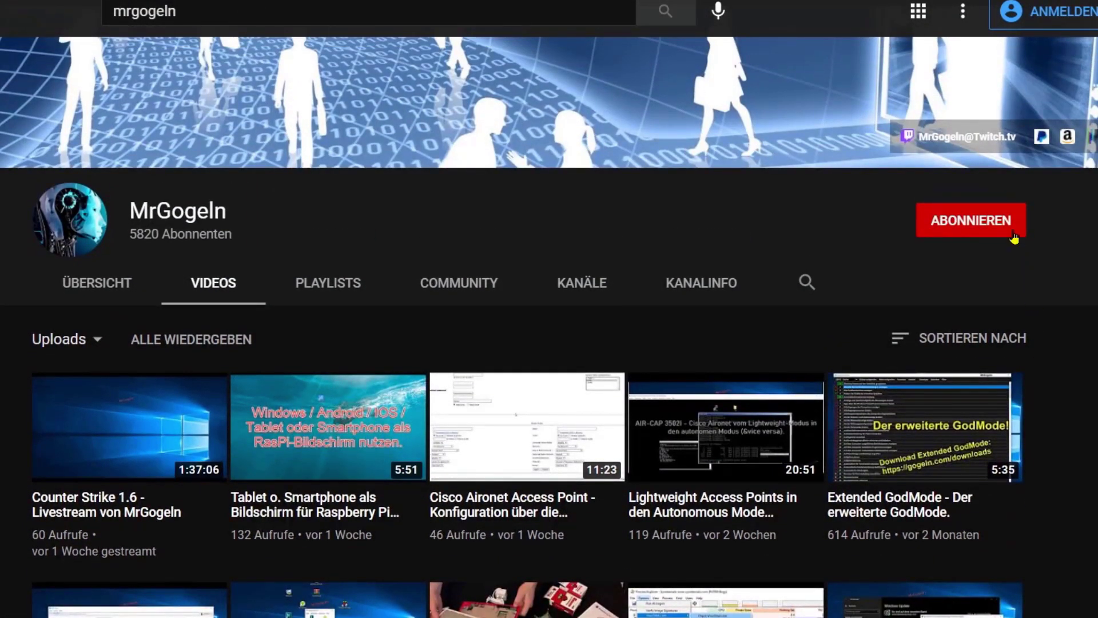
- Try to subscribe to the channel shown on the YouTube page
{"action": "left_click", "coordinate": [1014, 238]}
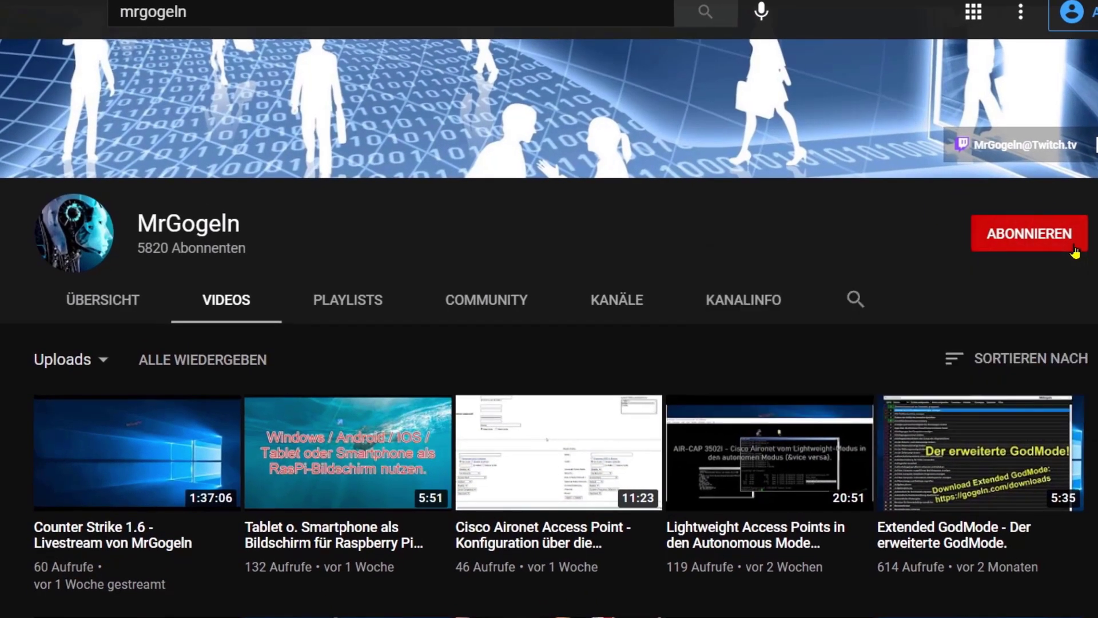
{"action": "left_click", "coordinate": [1074, 247]}
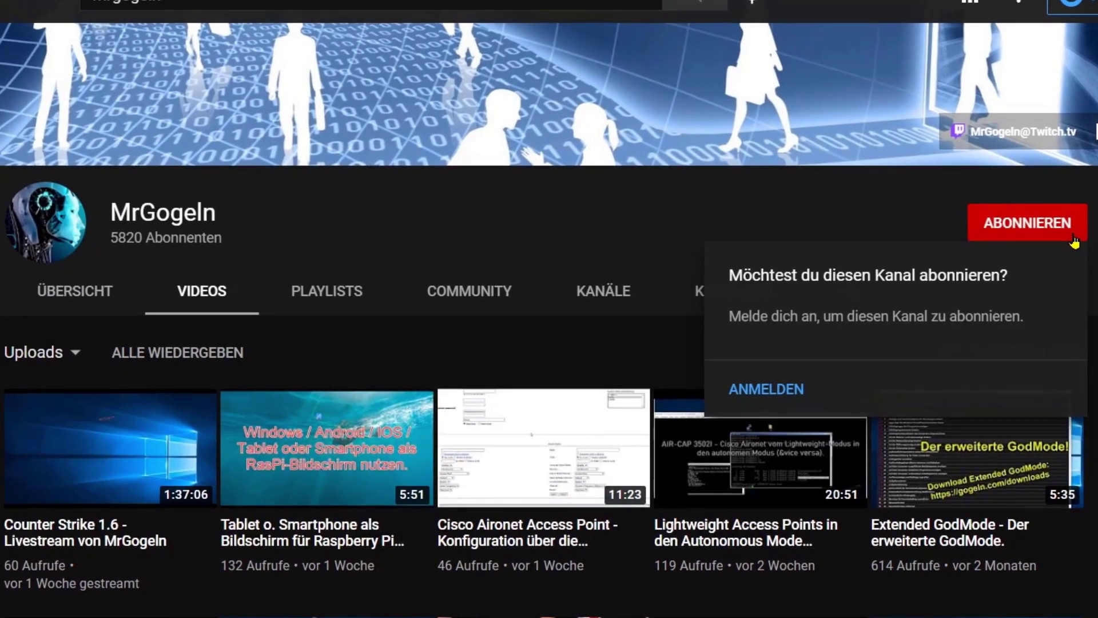